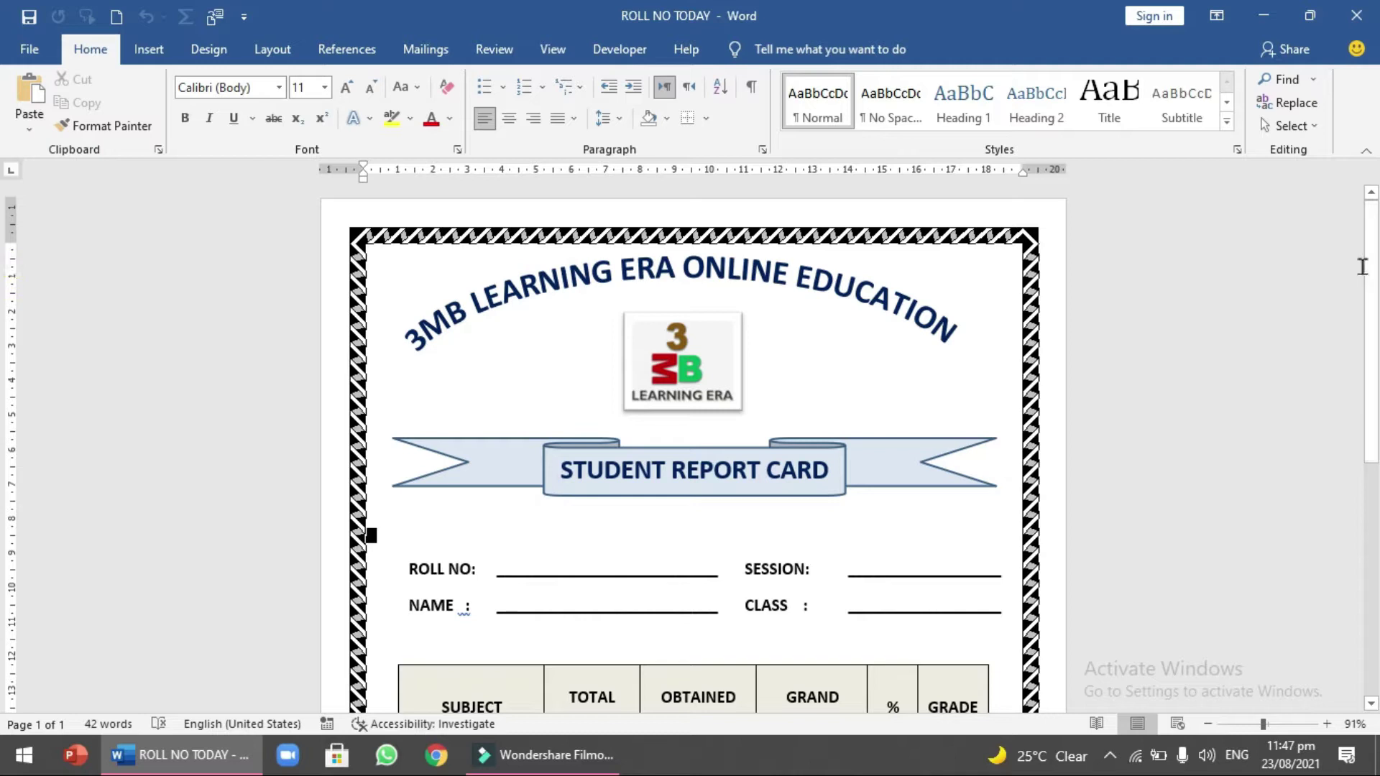
# Step: Scroll through the finished report card and view its print preview
pyautogui.scroll(-2, 6, 309)
pyautogui.scroll(-1, 6, 345)
pyautogui.scroll(-1, 7, 359)
pyautogui.scroll(-2, 11, 388)
pyautogui.scroll(-2, 17, 425)
pyautogui.scroll(-1, 15, 467)
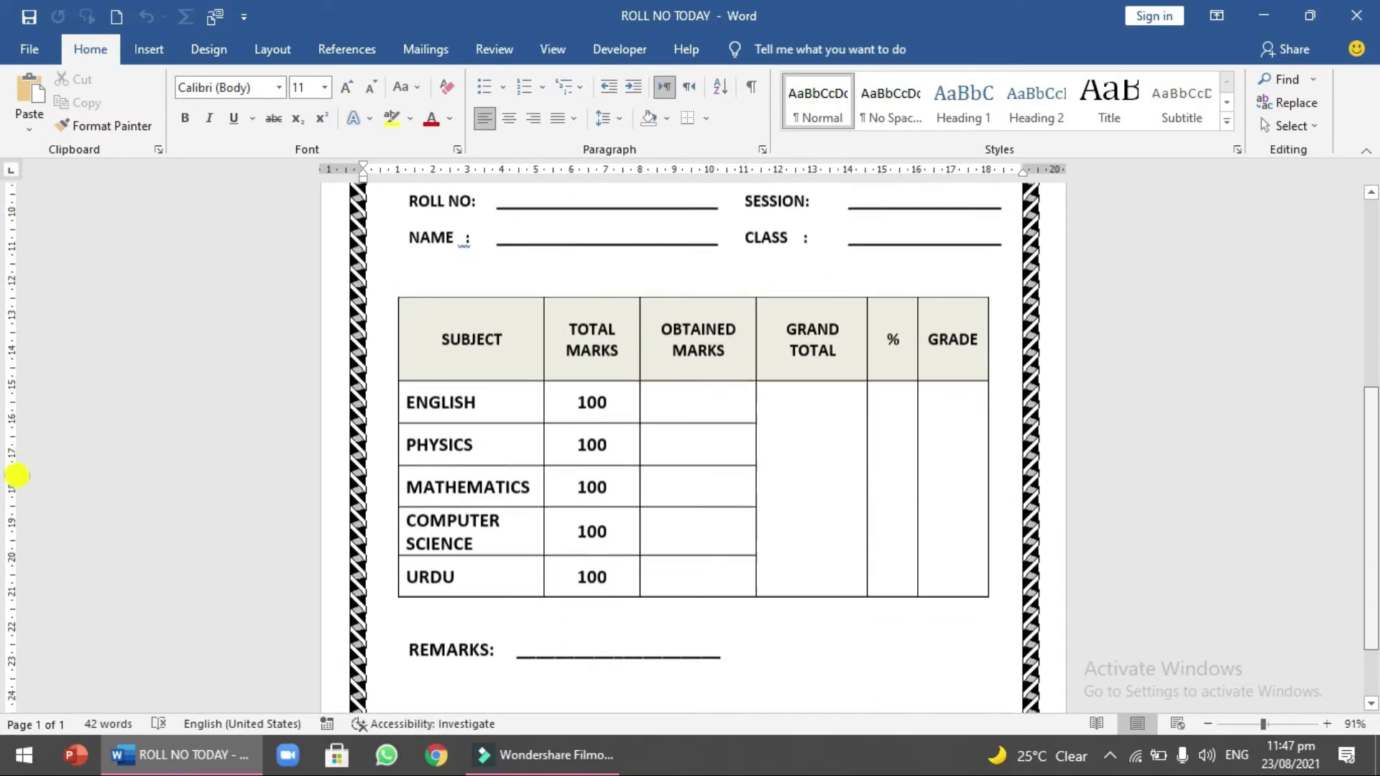
pyautogui.scroll(-2, 16, 496)
pyautogui.scroll(2, 14, 489)
pyautogui.scroll(6, 1364, 329)
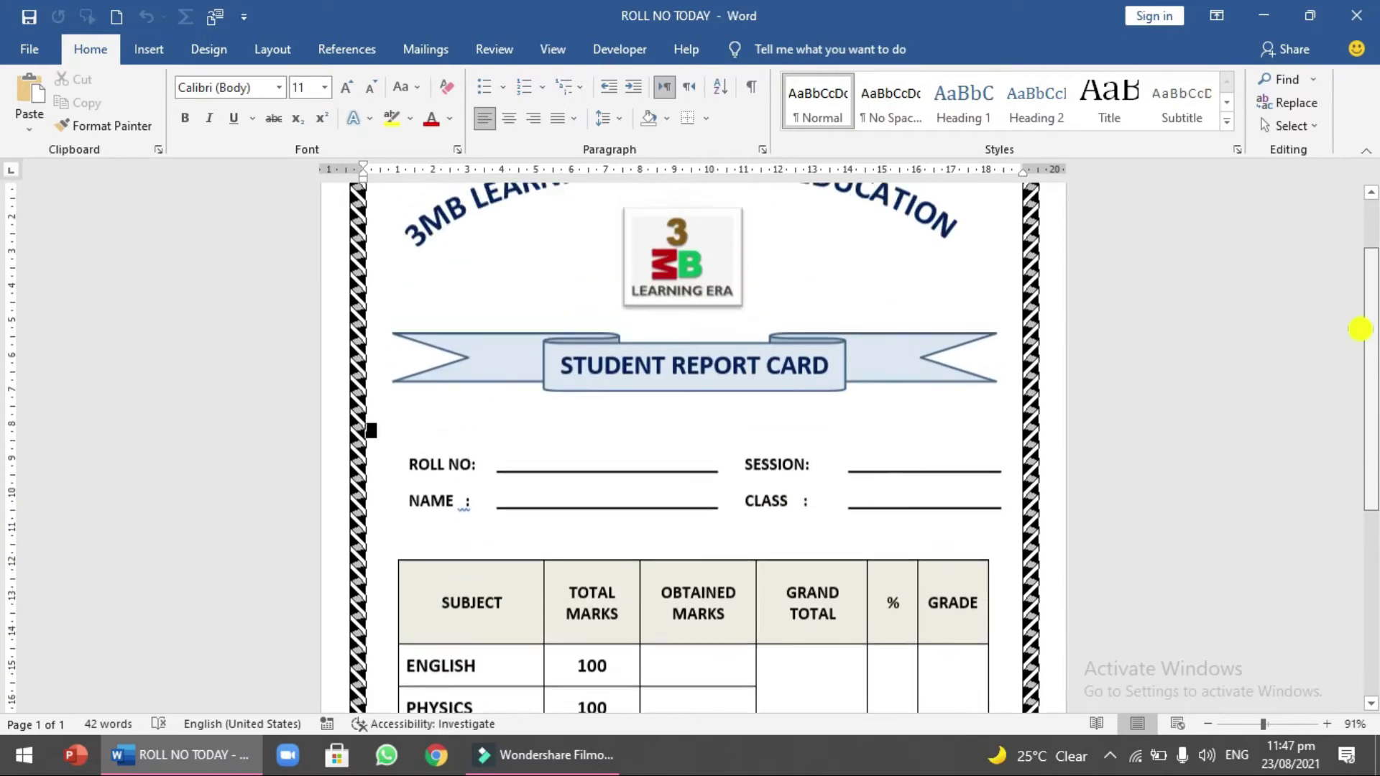
pyautogui.scroll(2, 1352, 302)
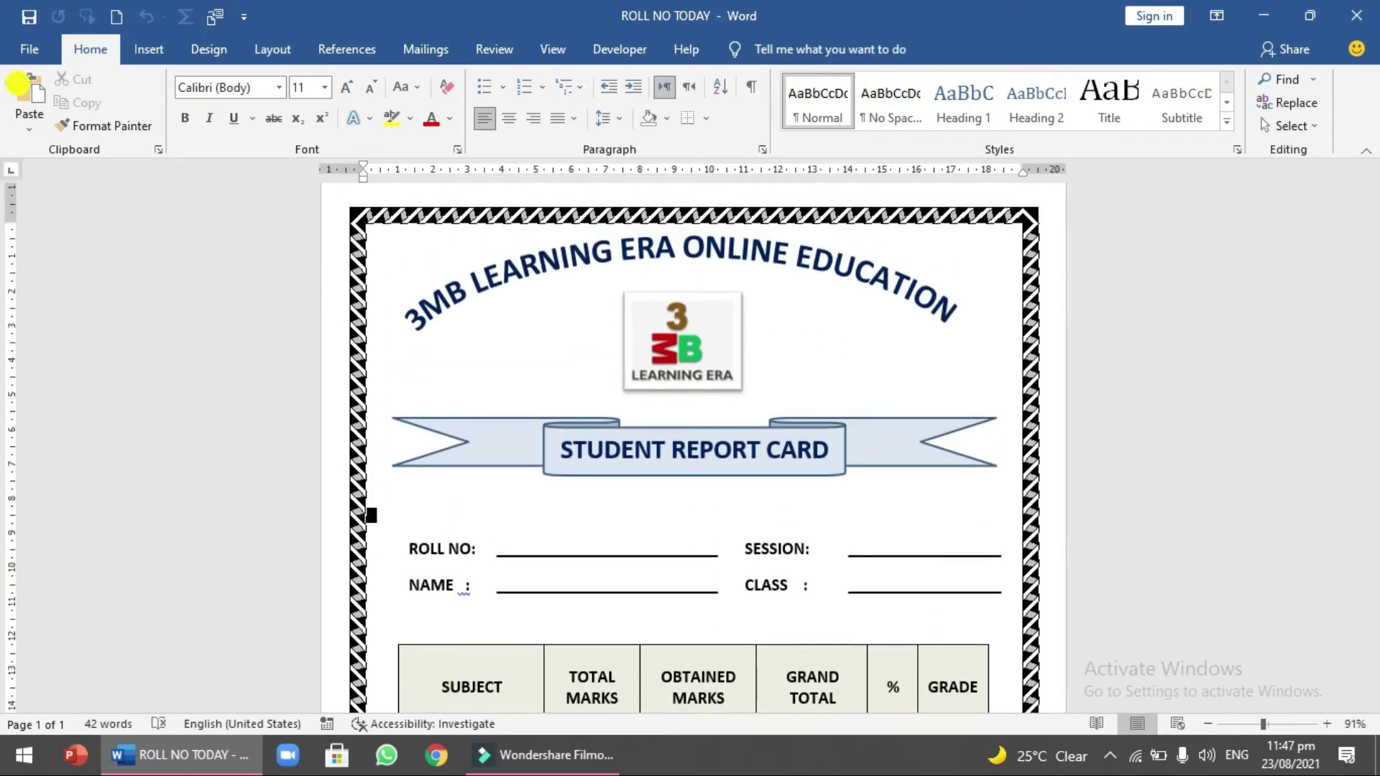
pyautogui.click(27, 52)
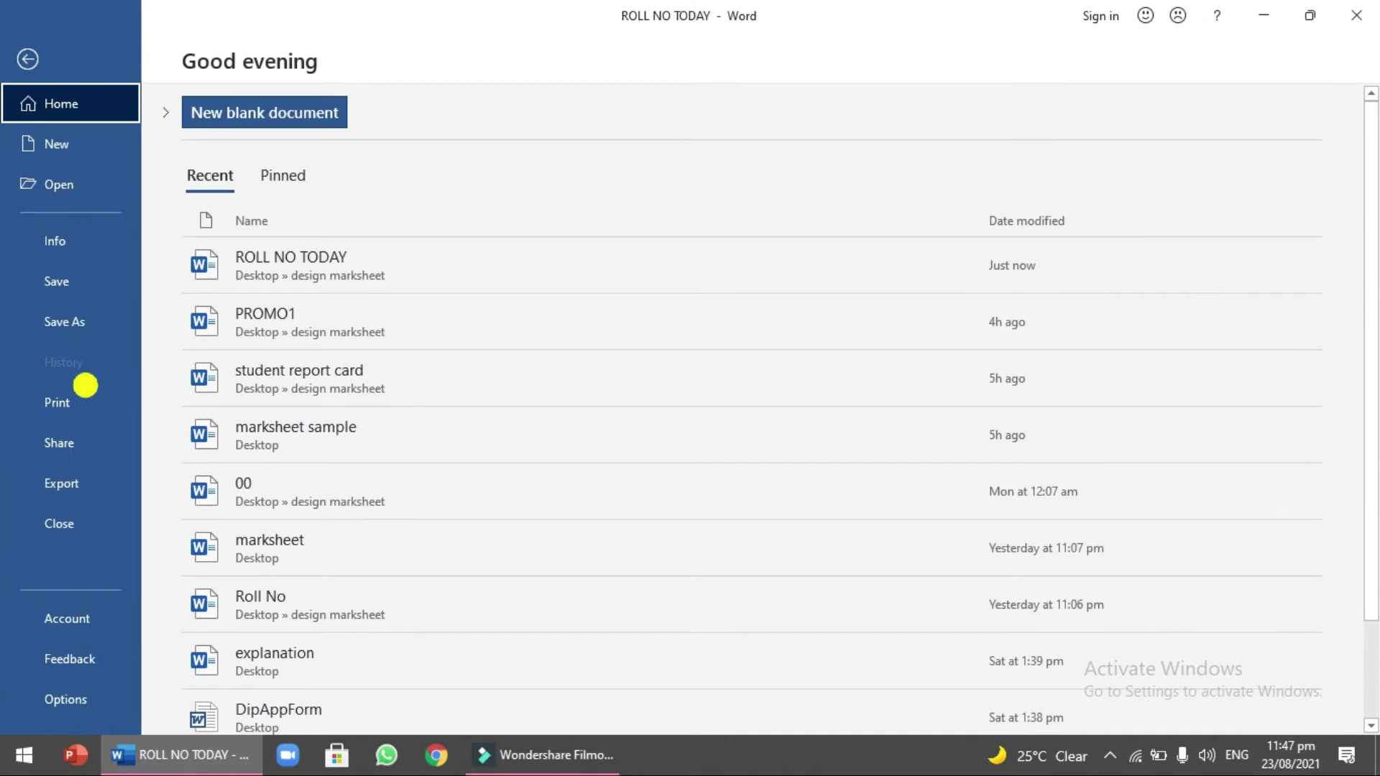
pyautogui.click(61, 399)
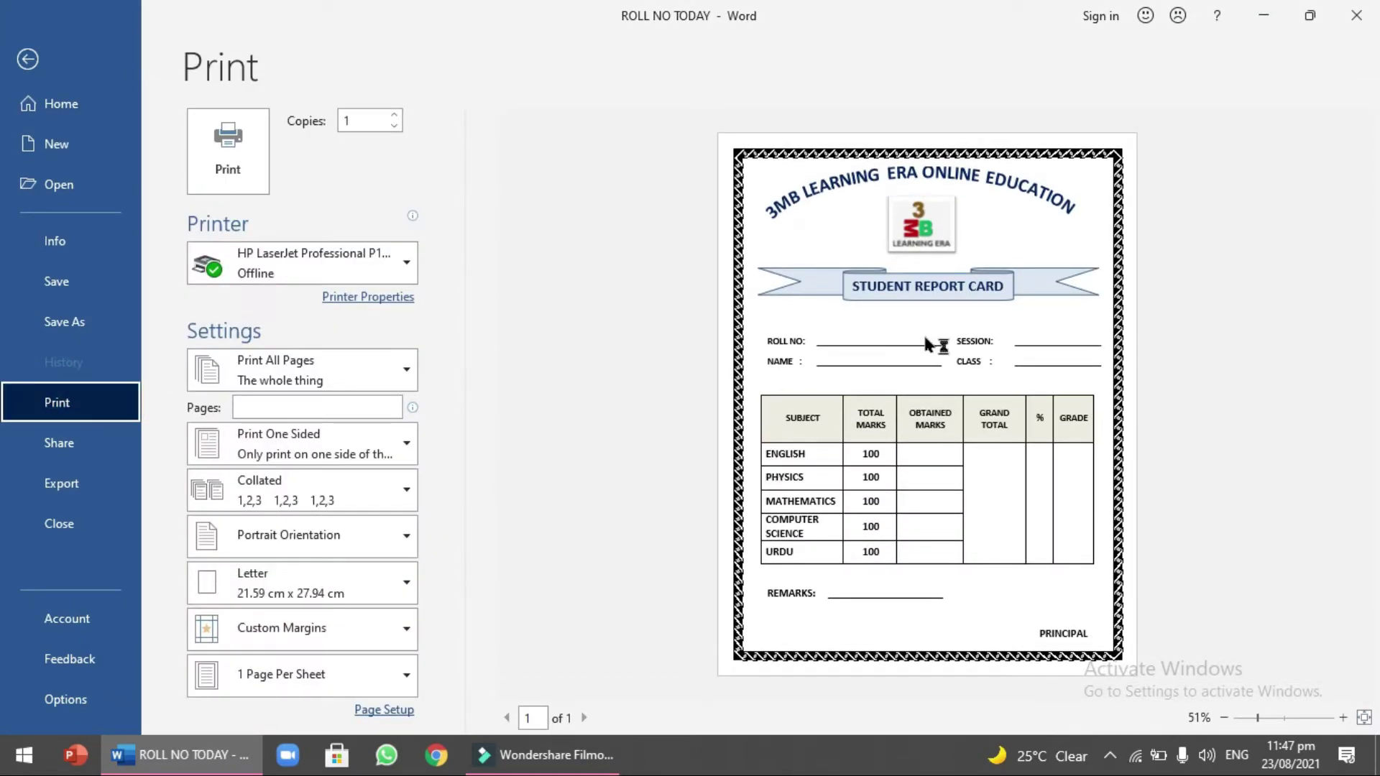
pyautogui.click(1035, 493)
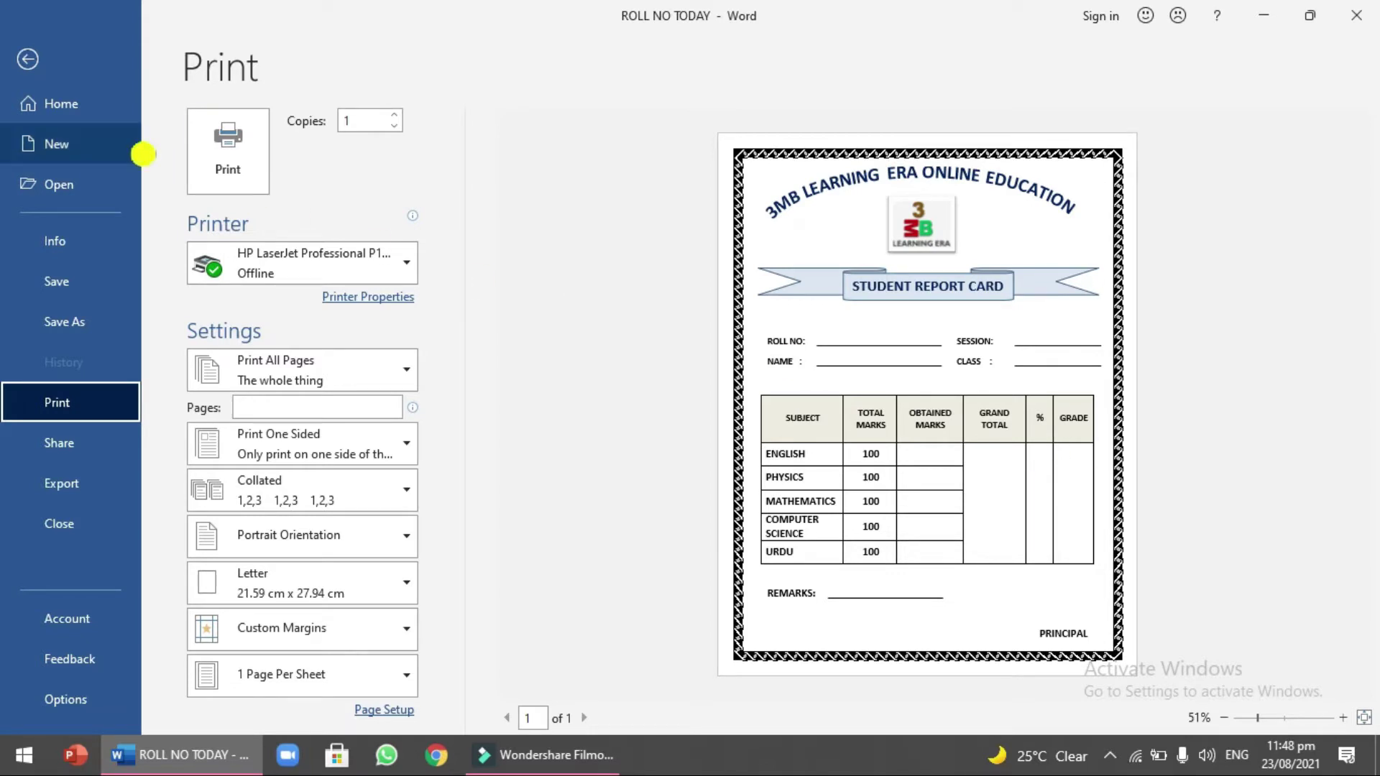
# Step: Leave the print preview and create a new blank document
pyautogui.click(27, 58)
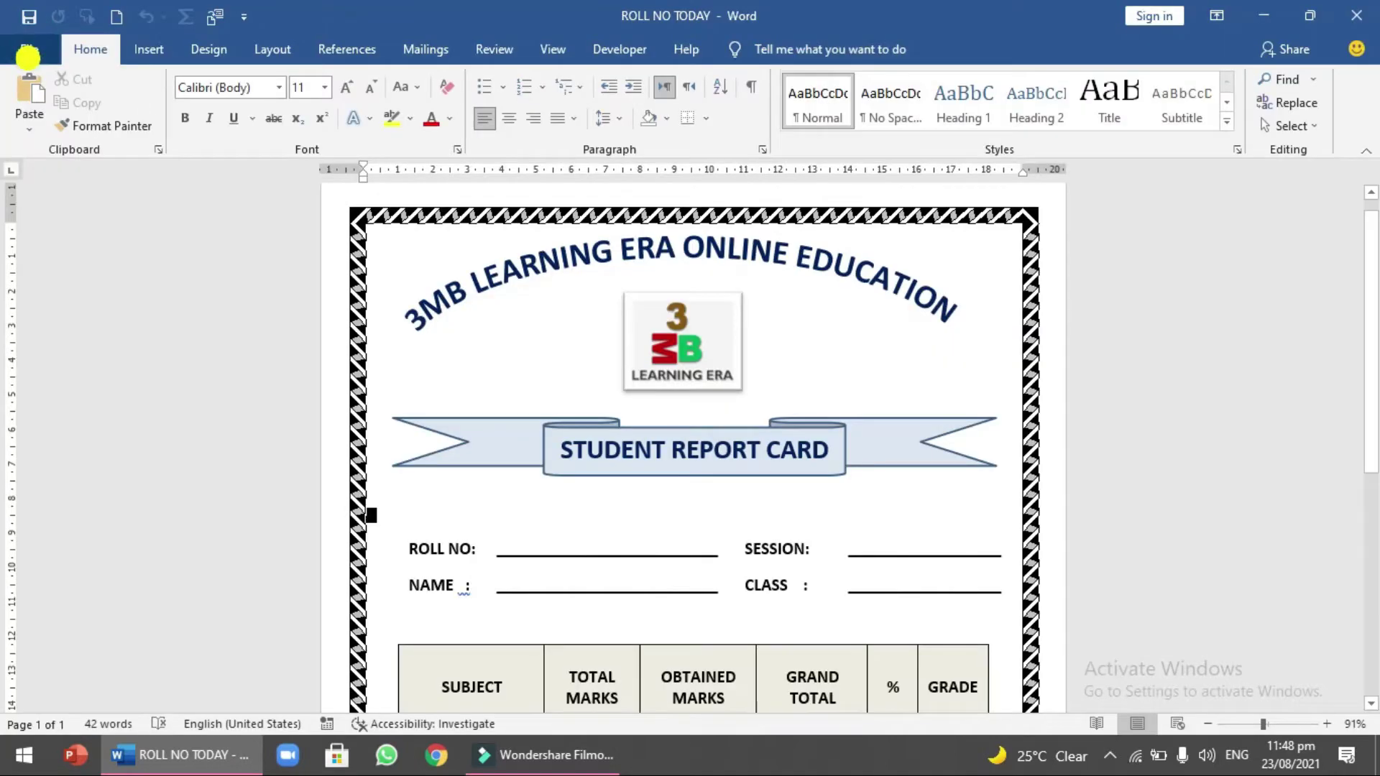
pyautogui.click(27, 50)
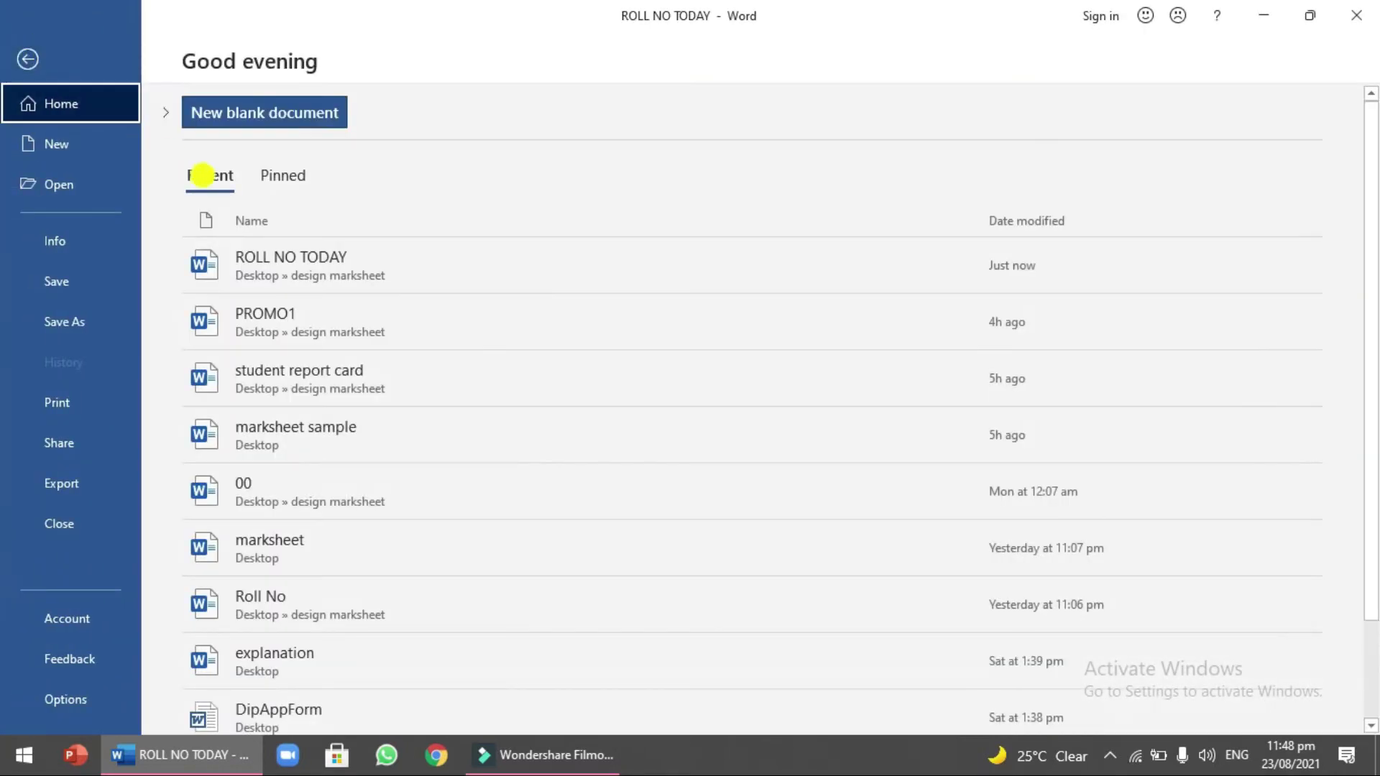
pyautogui.click(238, 119)
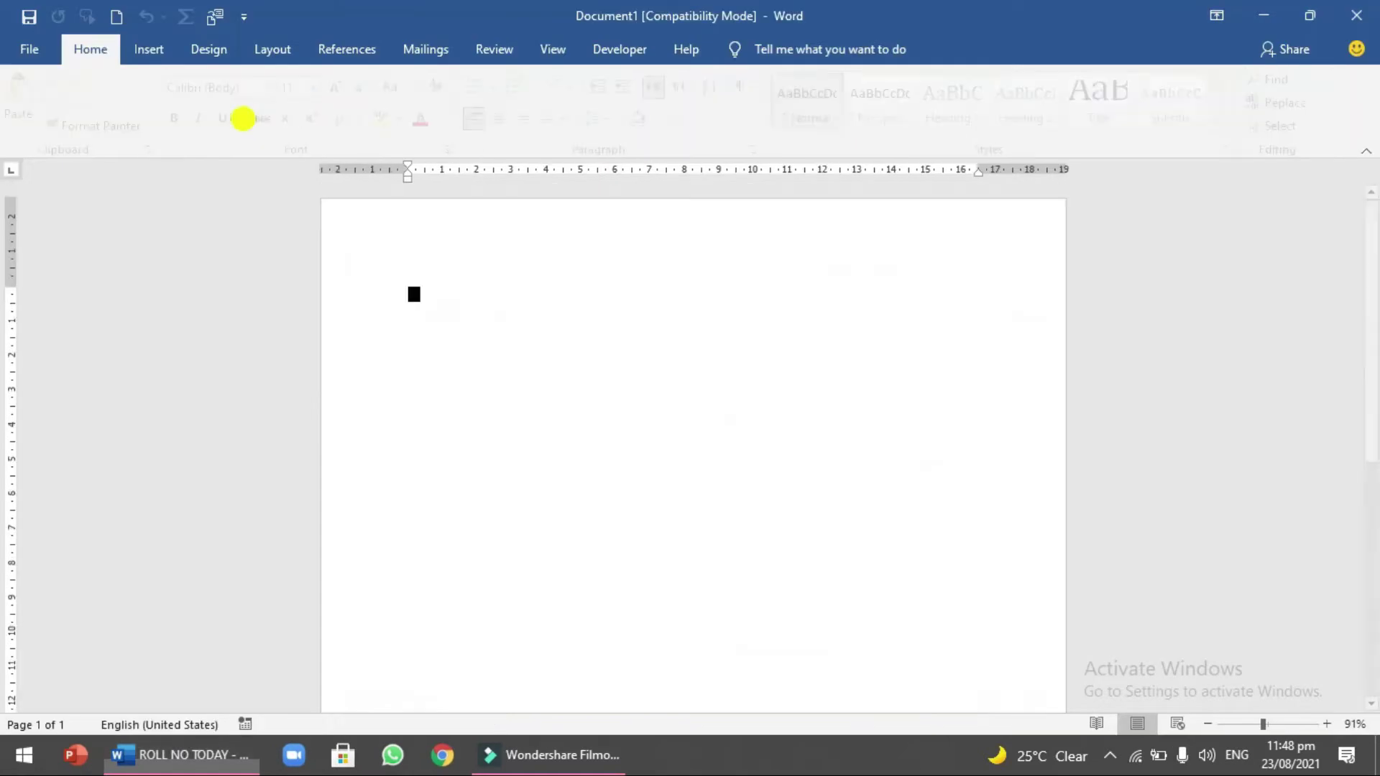
# Step: Apply the Narrow margin preset, 1.27 cm on top, bottom, left and right
pyautogui.click(271, 50)
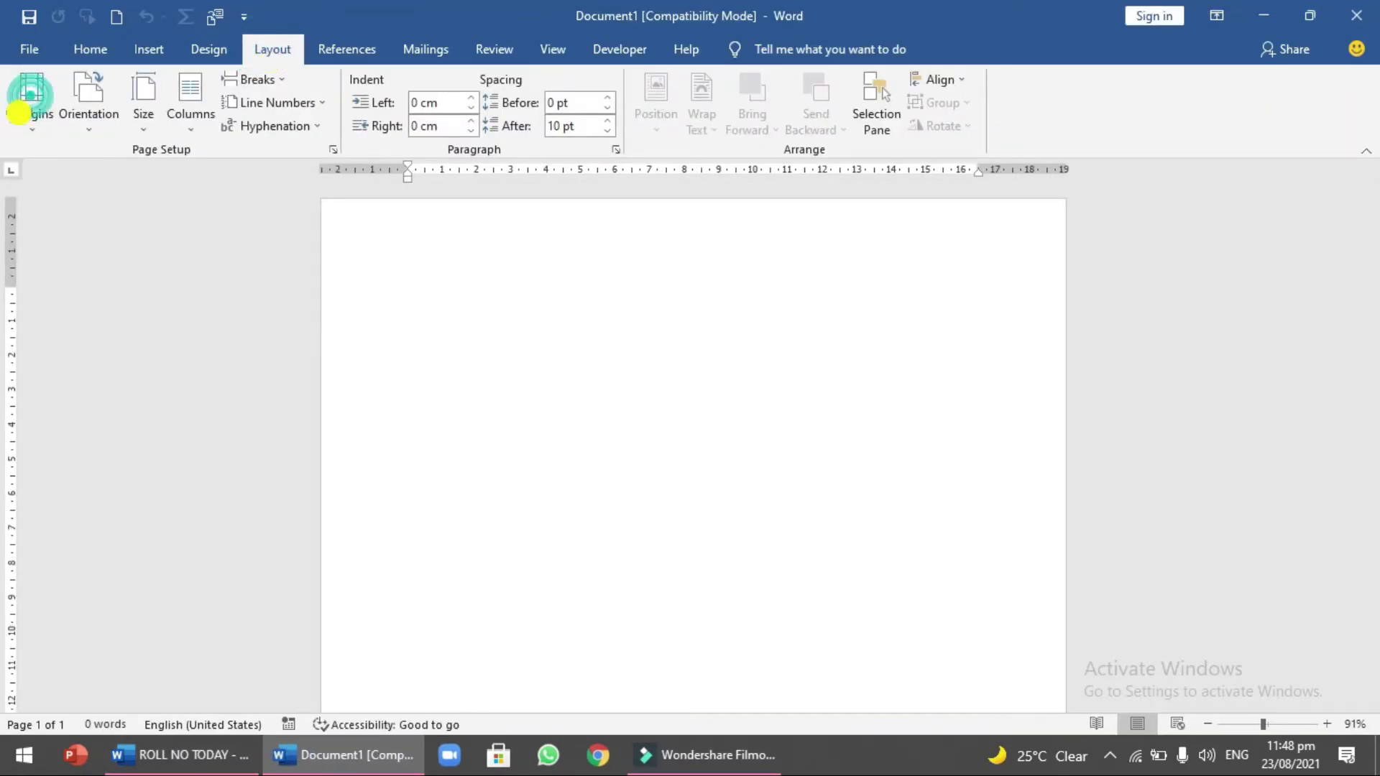
pyautogui.click(26, 127)
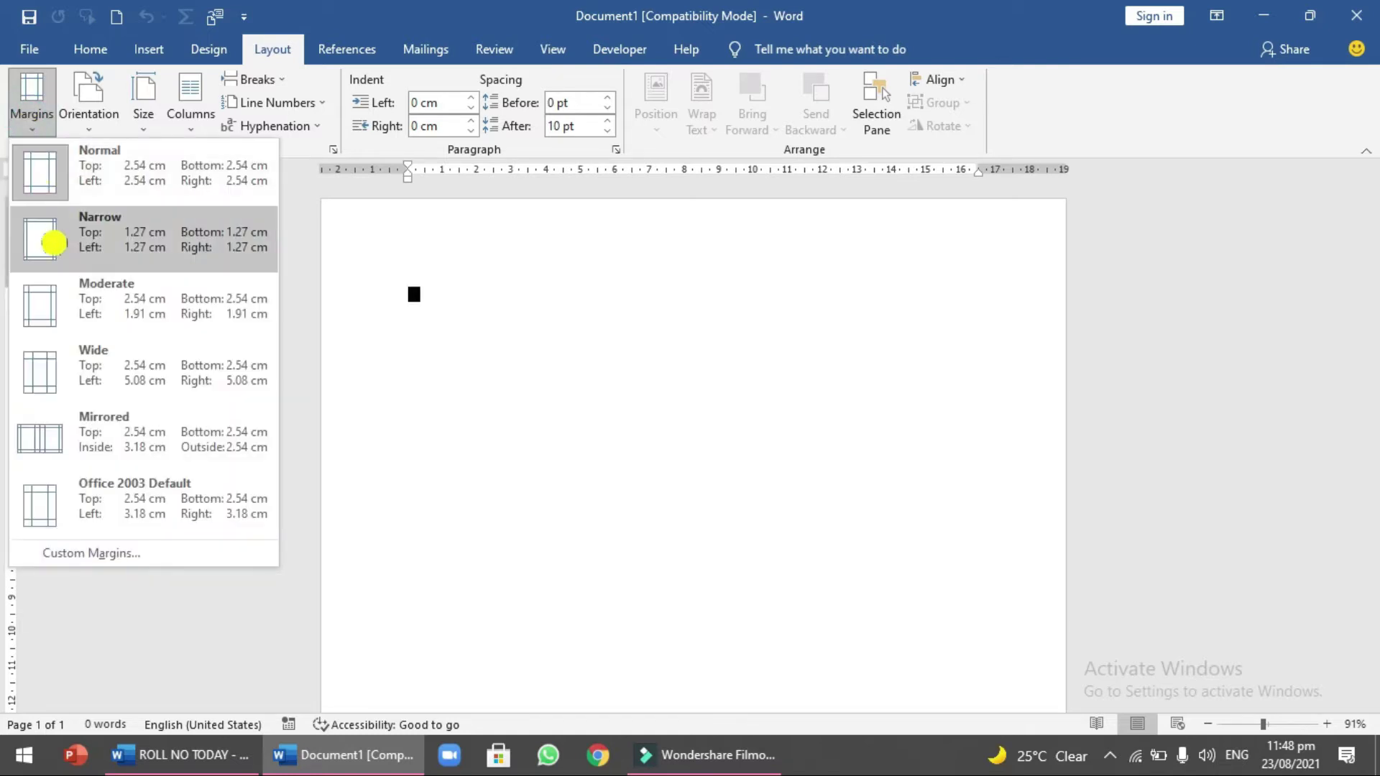
pyautogui.click(53, 243)
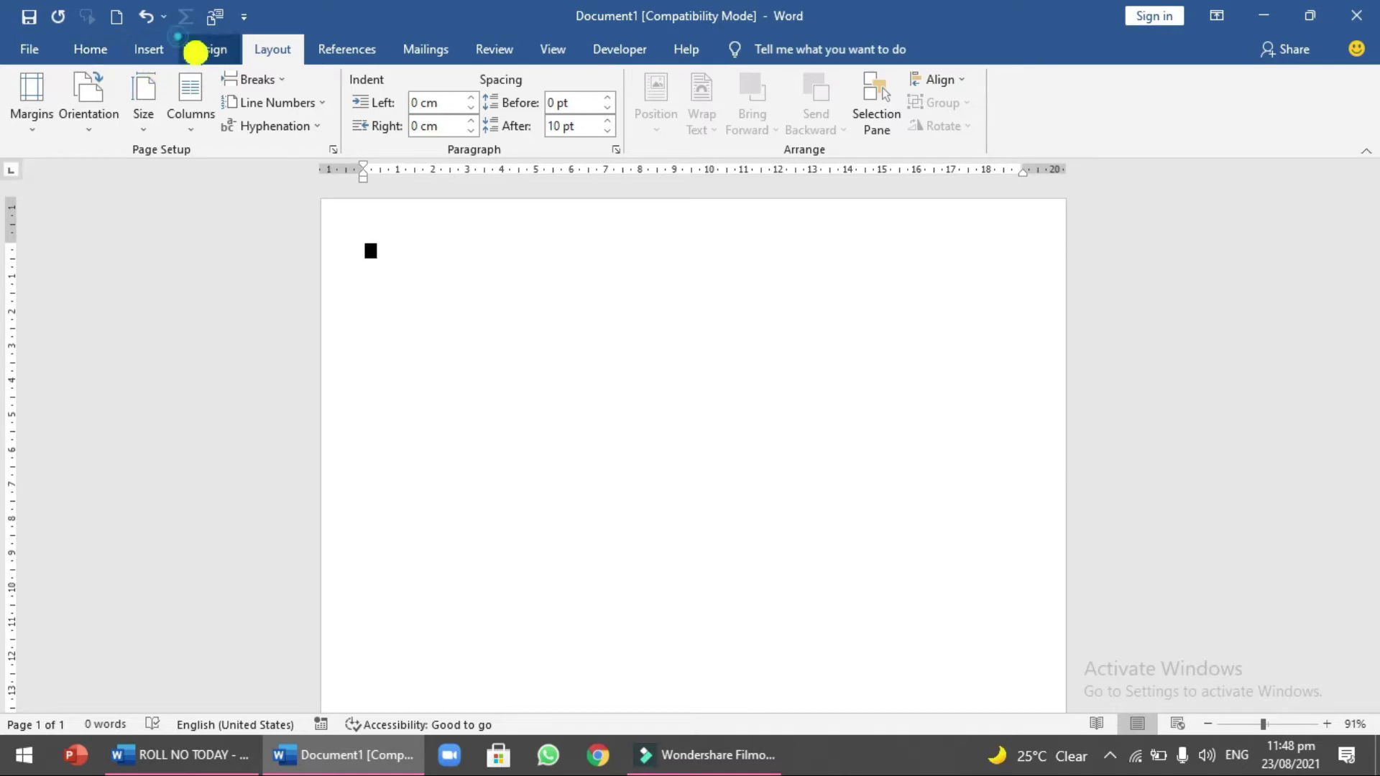
# Step: Apply a 14 pt black zigzag art page border from the Page Borders dialog
pyautogui.click(195, 52)
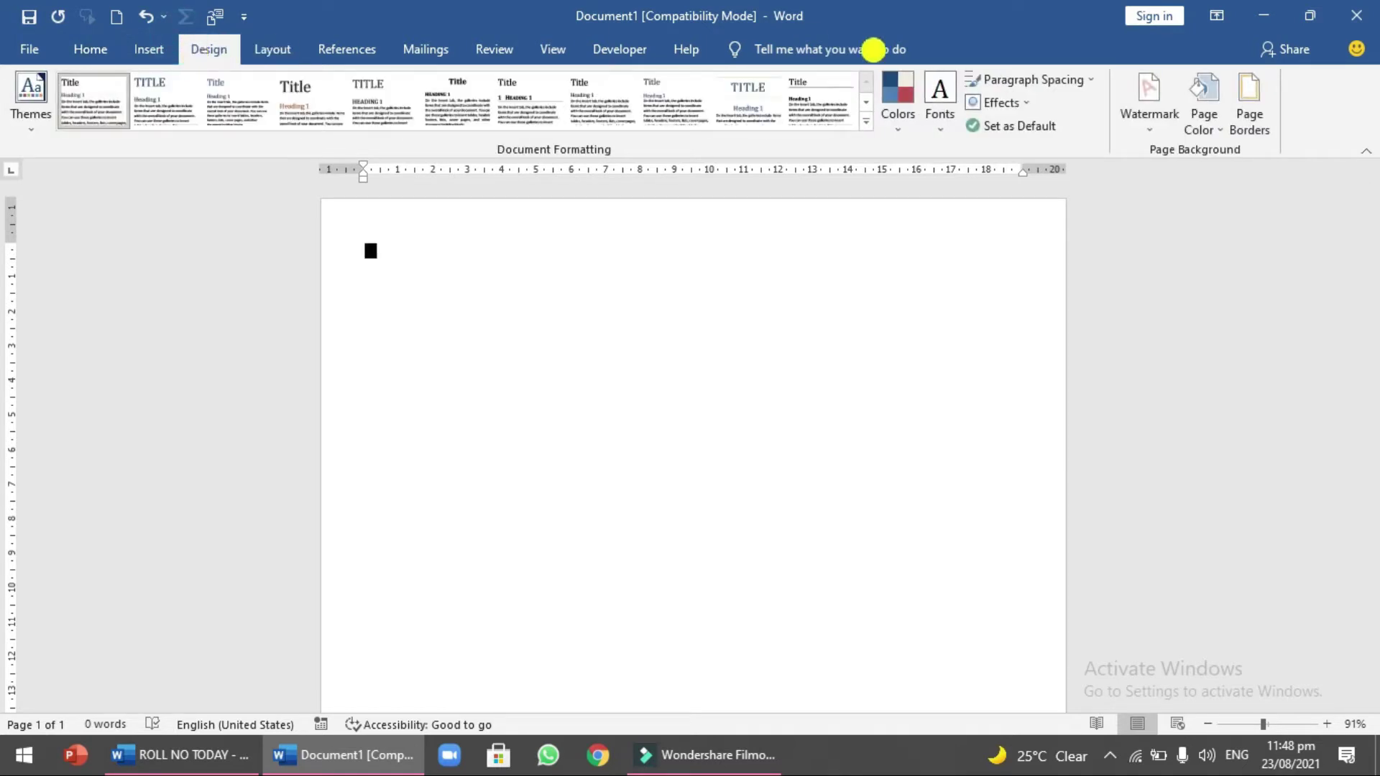
pyautogui.click(1249, 115)
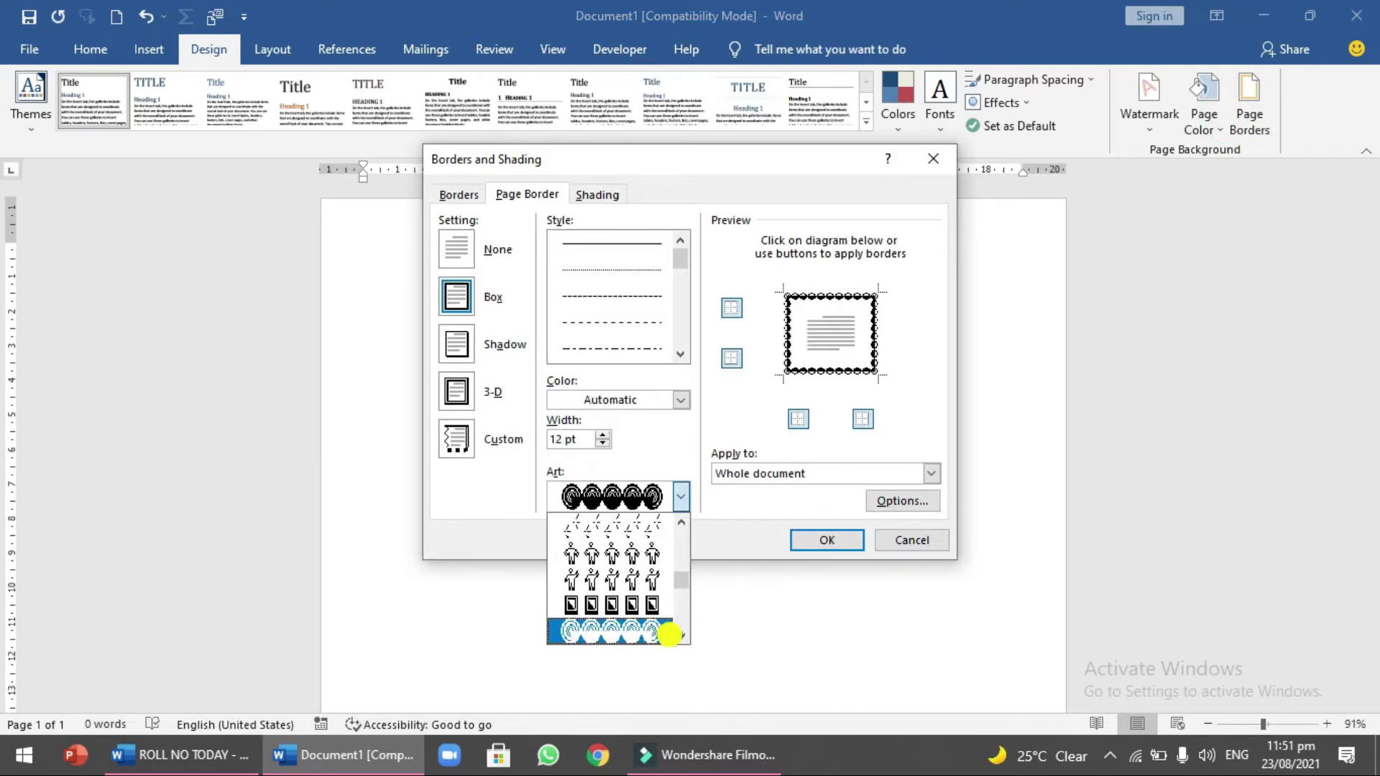
pyautogui.scroll(-1, 669, 633)
pyautogui.scroll(-1, 669, 634)
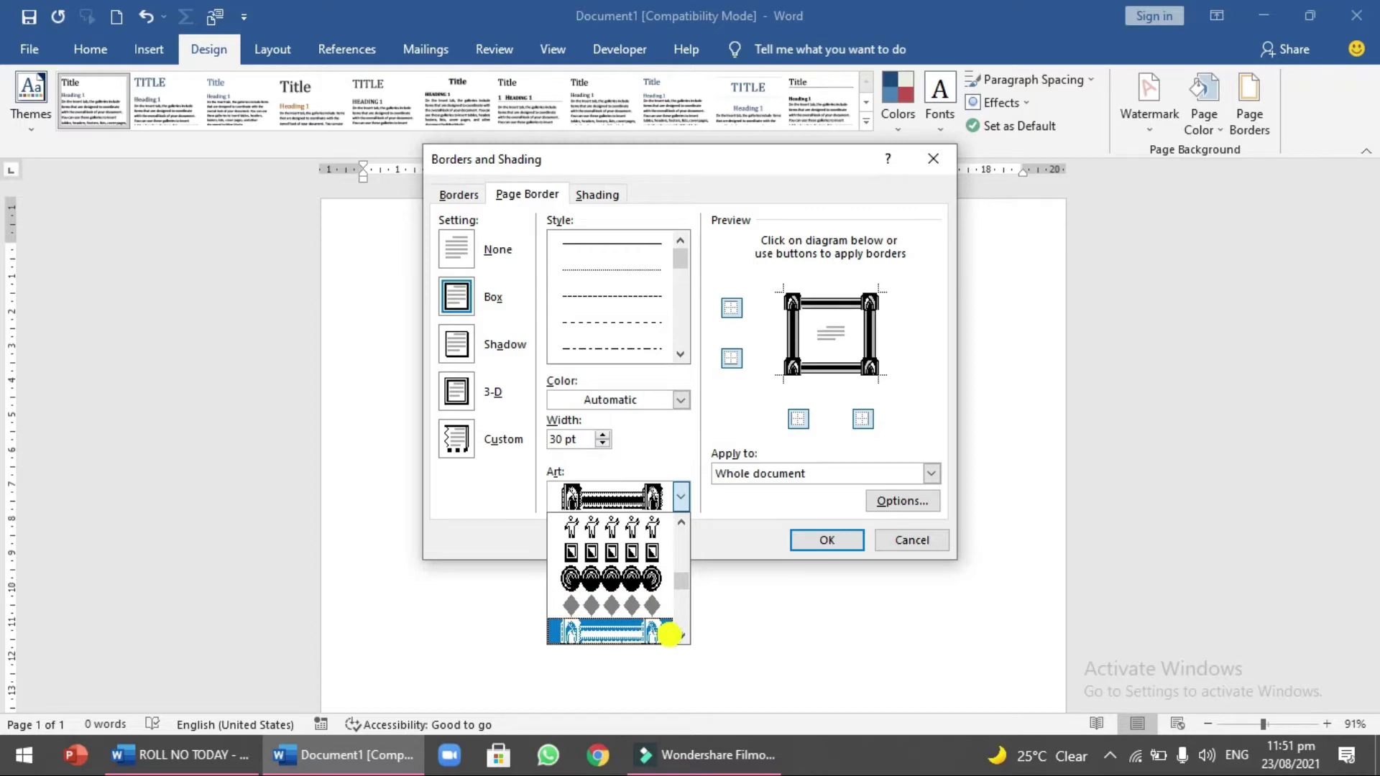
pyautogui.scroll(-1, 669, 634)
pyautogui.scroll(-1, 669, 634)
pyautogui.scroll(-1, 669, 633)
pyautogui.scroll(-1, 669, 634)
pyautogui.scroll(-1, 669, 634)
pyautogui.scroll(-1, 669, 634)
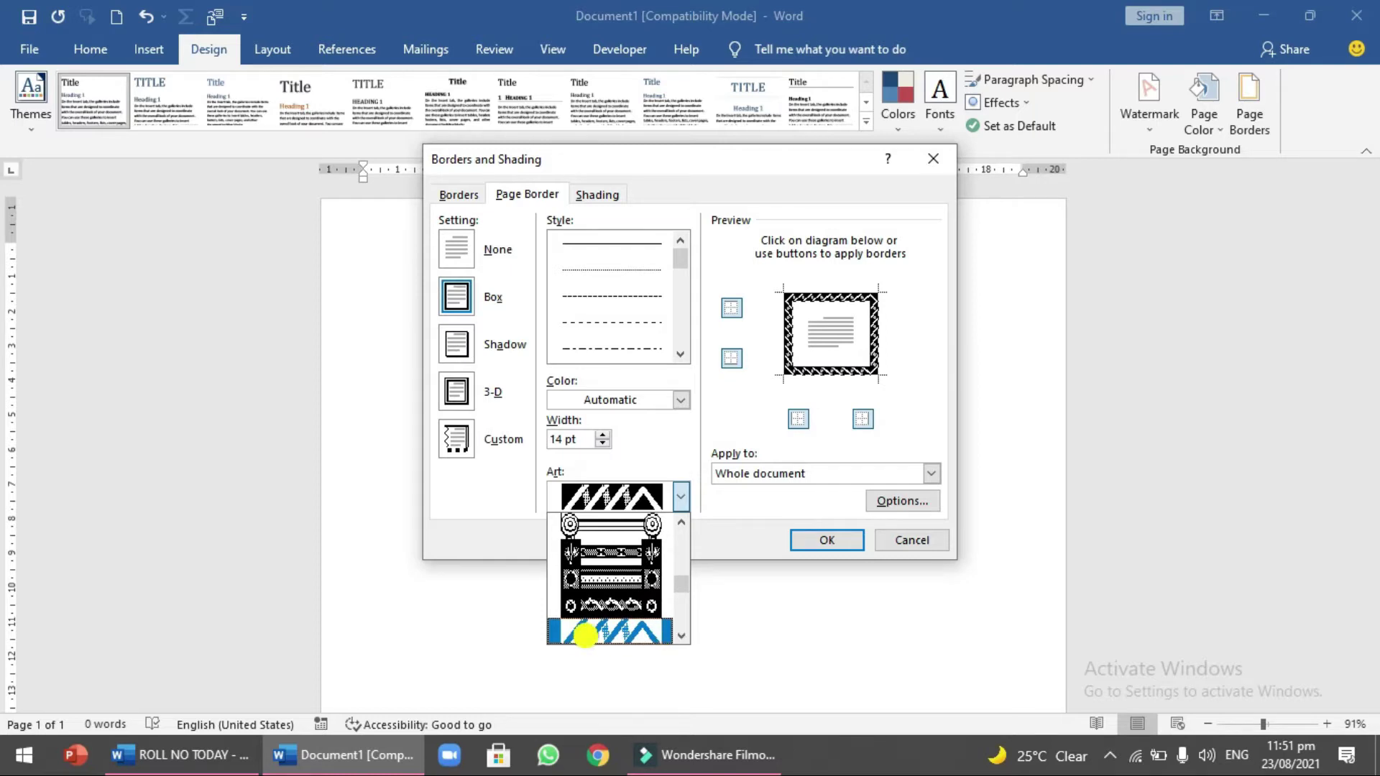
pyautogui.scroll(1, 586, 631)
pyautogui.click(573, 635)
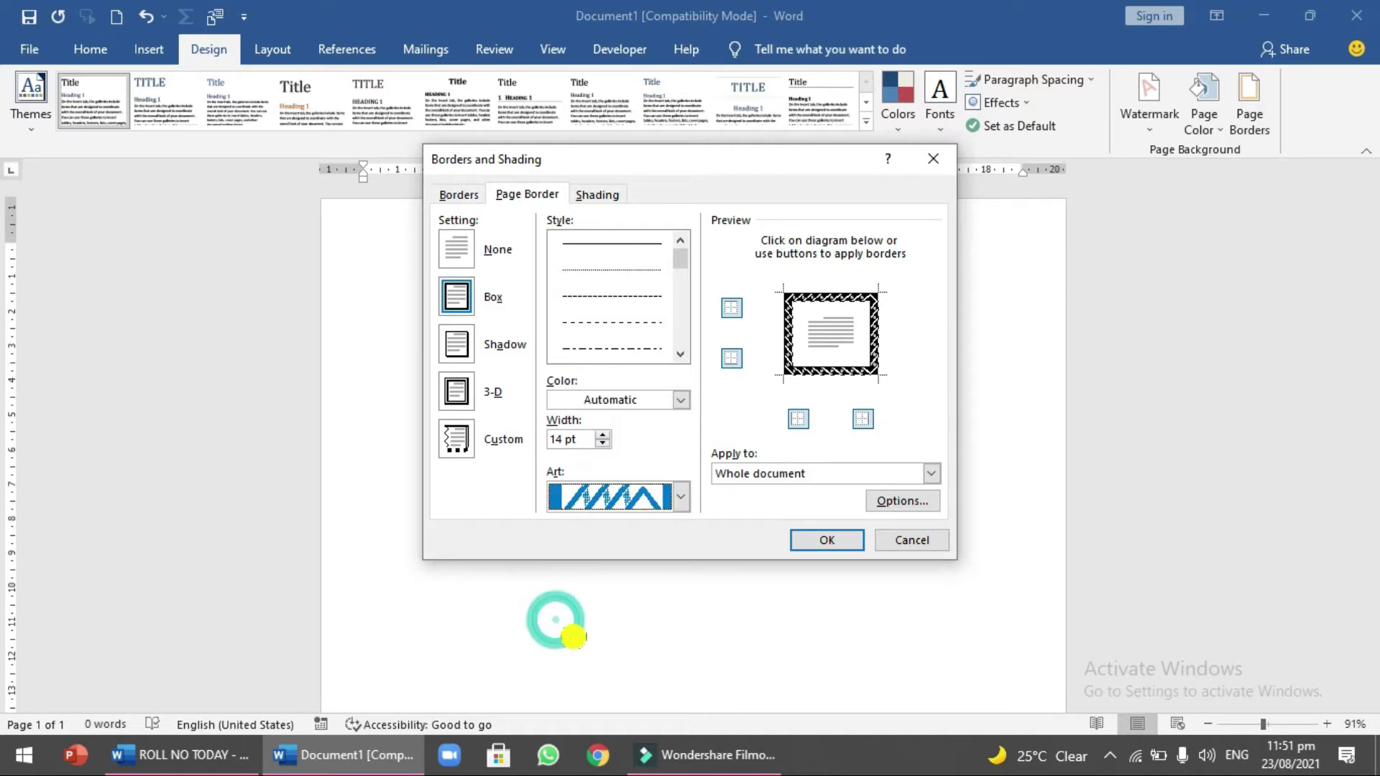
pyautogui.click(810, 544)
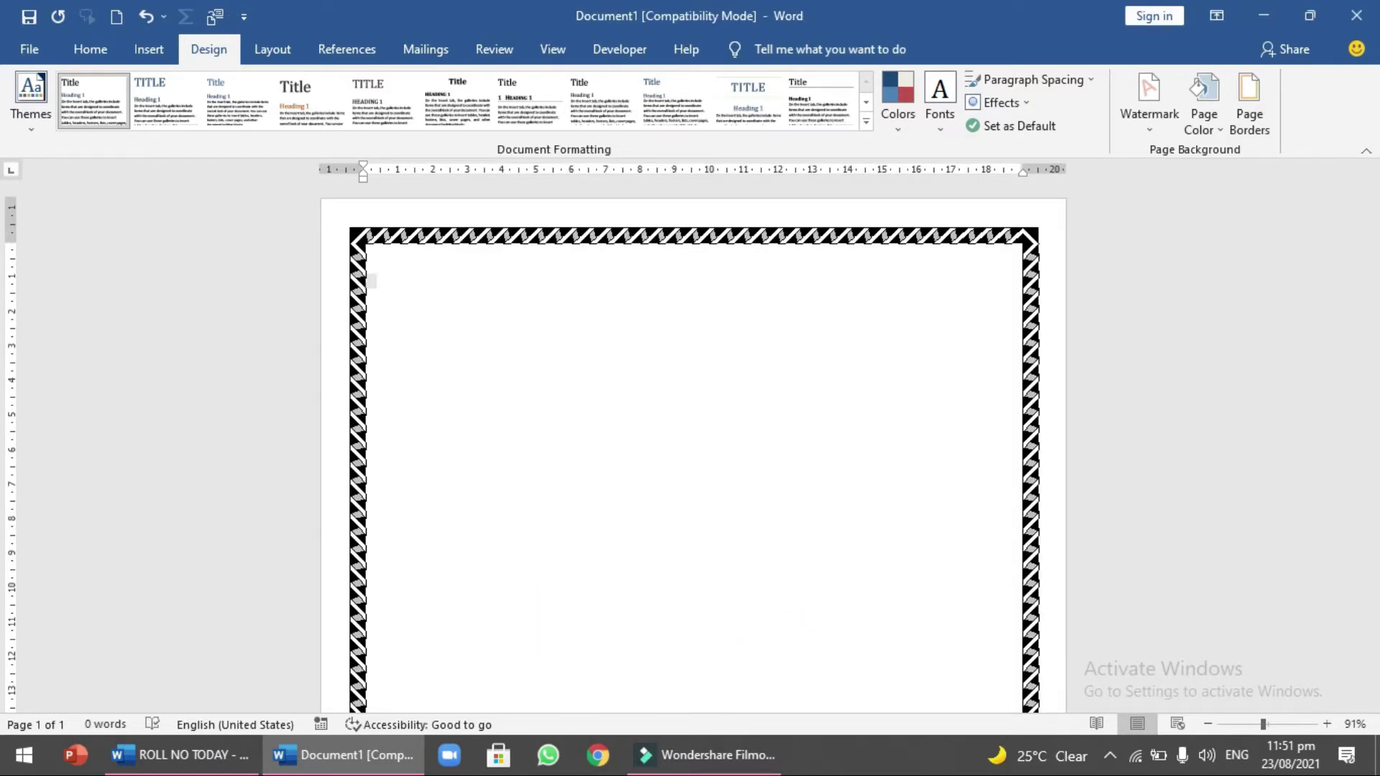
# Step: Insert a WordArt box reading '3MB LEARNING ERA ONLINE EDUCATION'
pyautogui.click(130, 54)
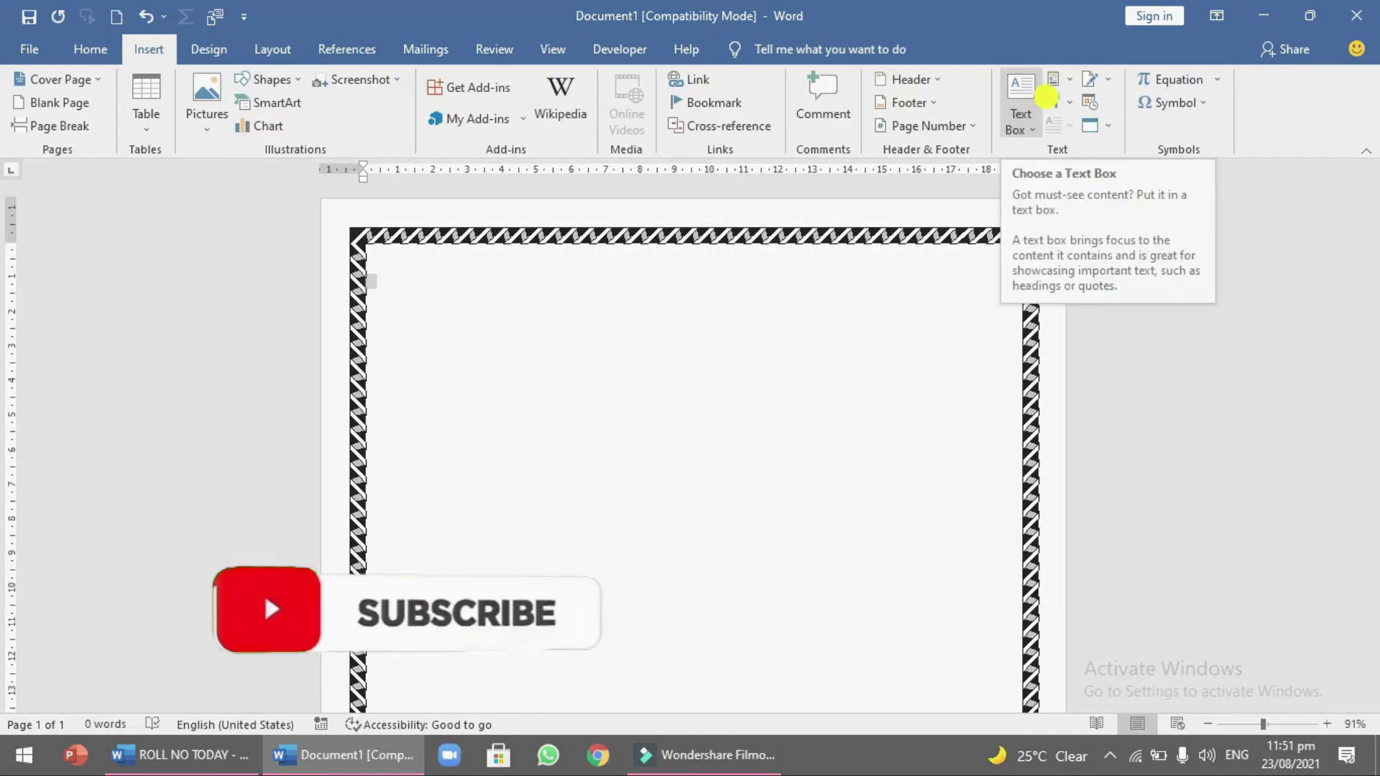
pyautogui.click(1051, 101)
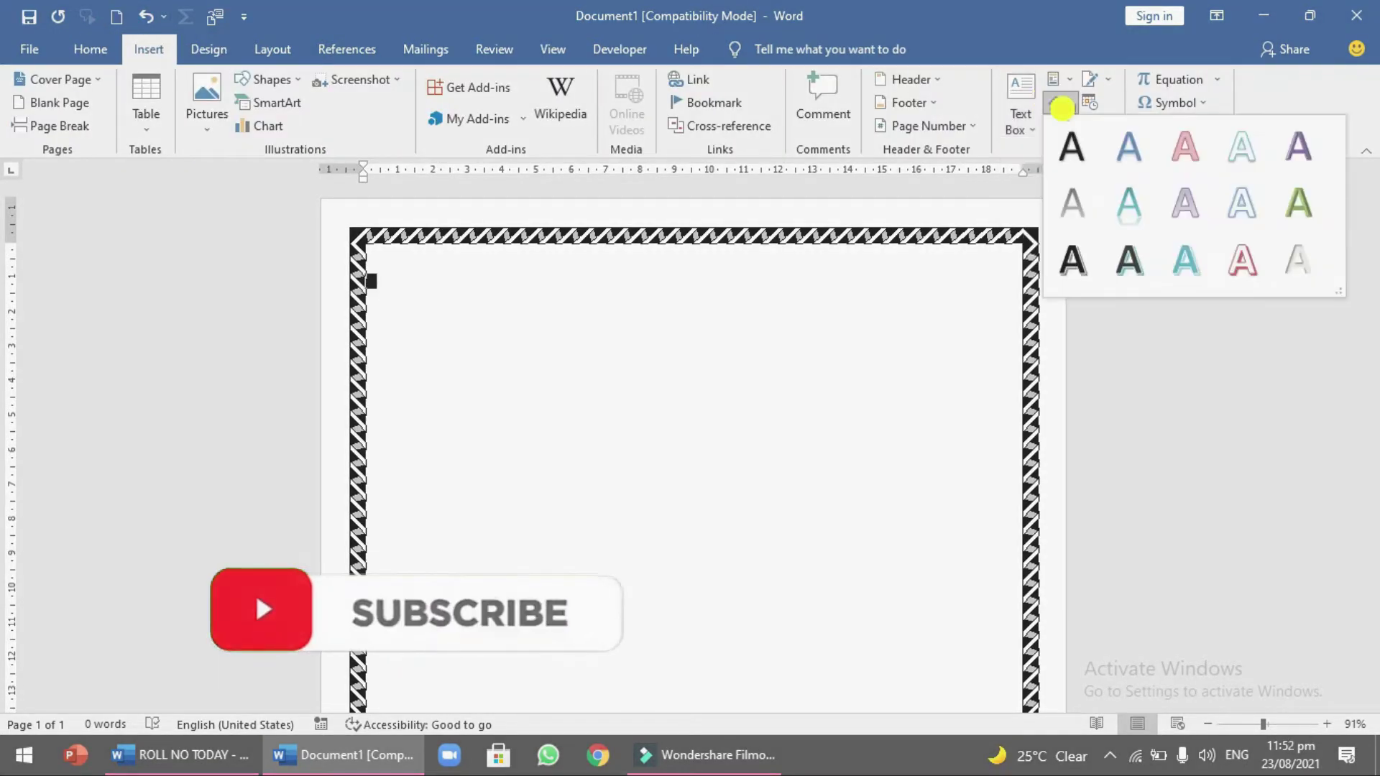
pyautogui.click(1070, 256)
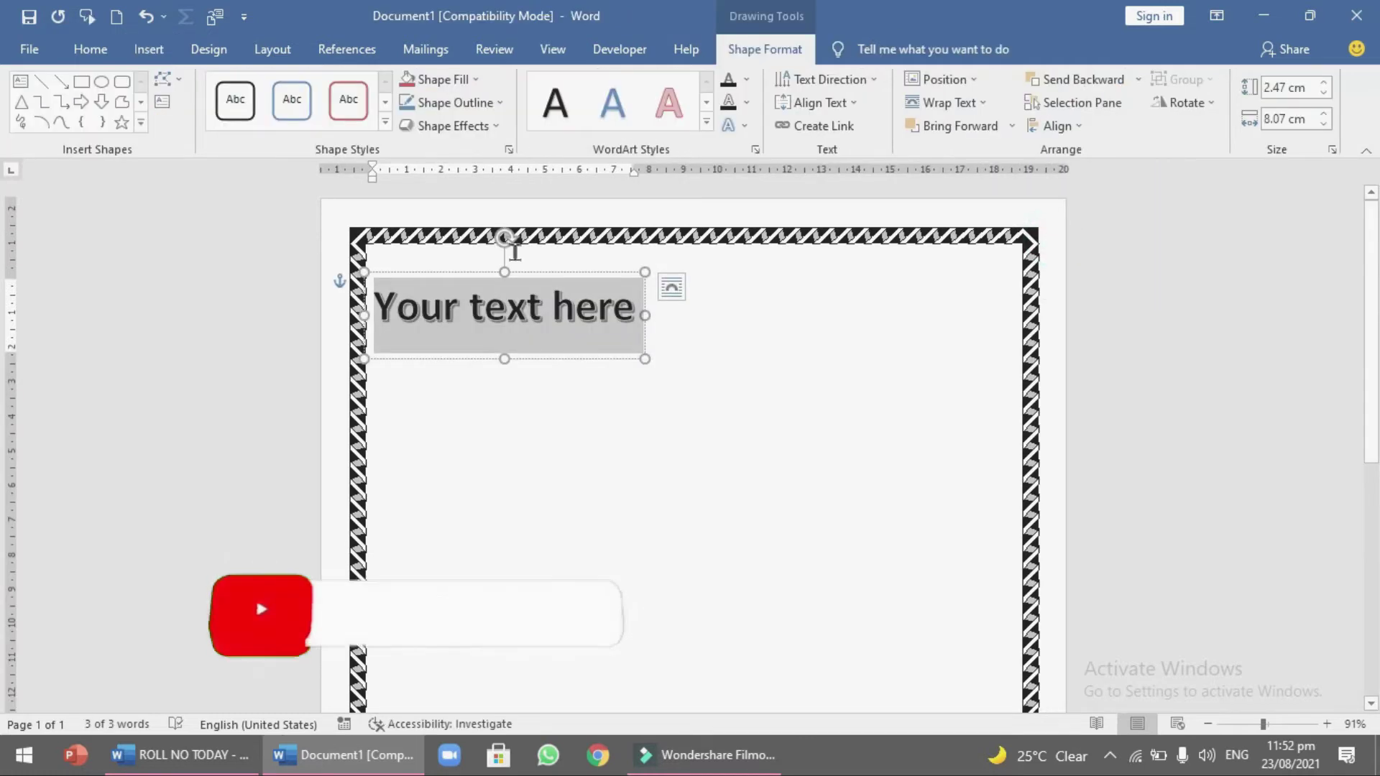
pyautogui.write('3MB')
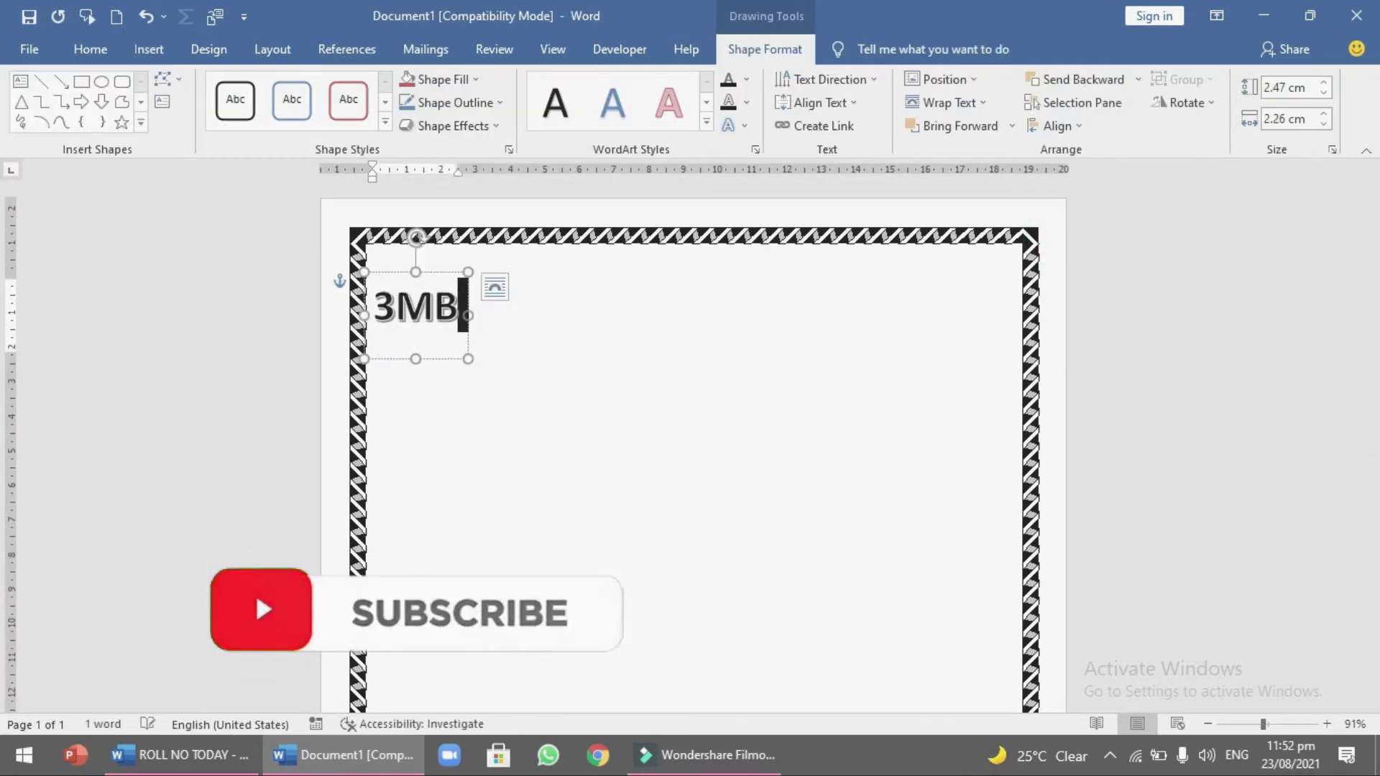
pyautogui.write(' LEARNING ERA ONLINE EDUCATION')
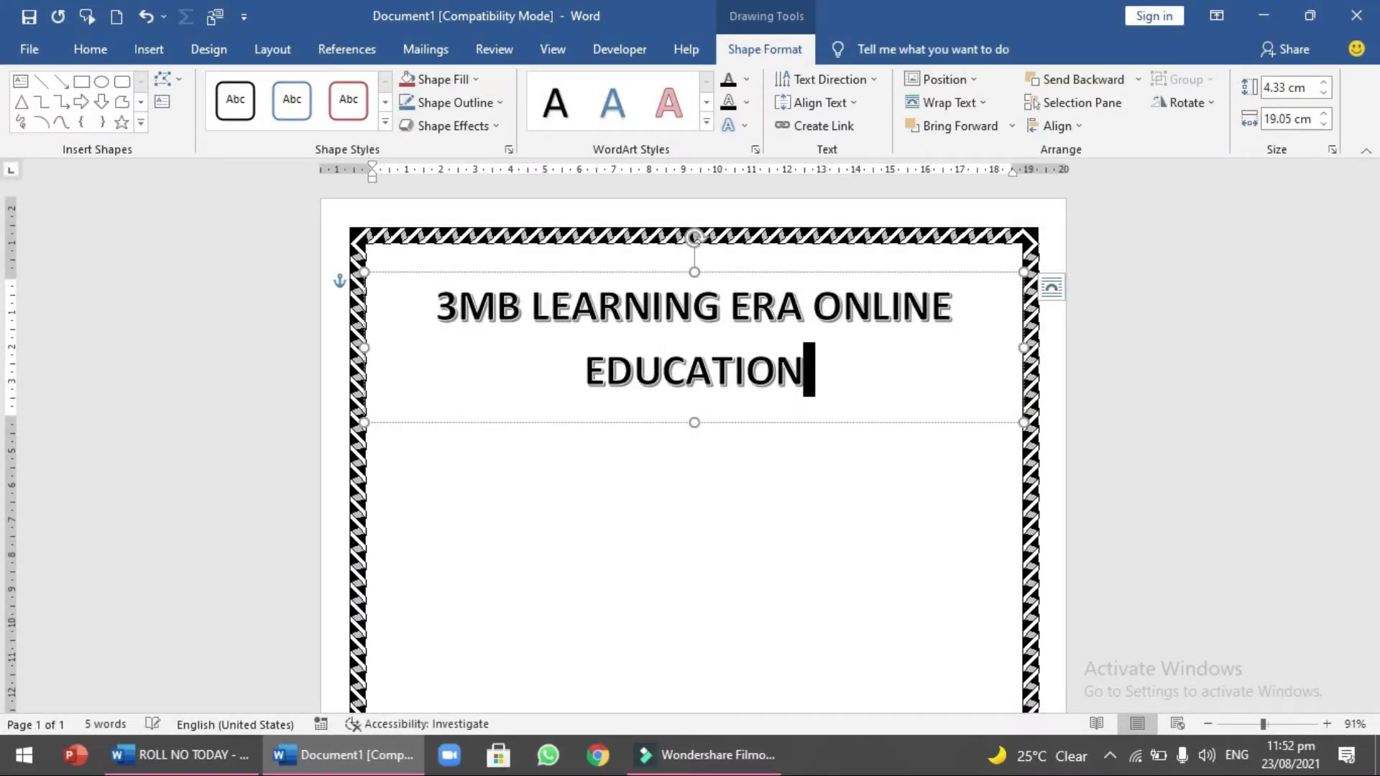
# Step: Transform the heading into a Follow Path arch and stretch its box taller to 5.72 cm
pyautogui.press('Escape')
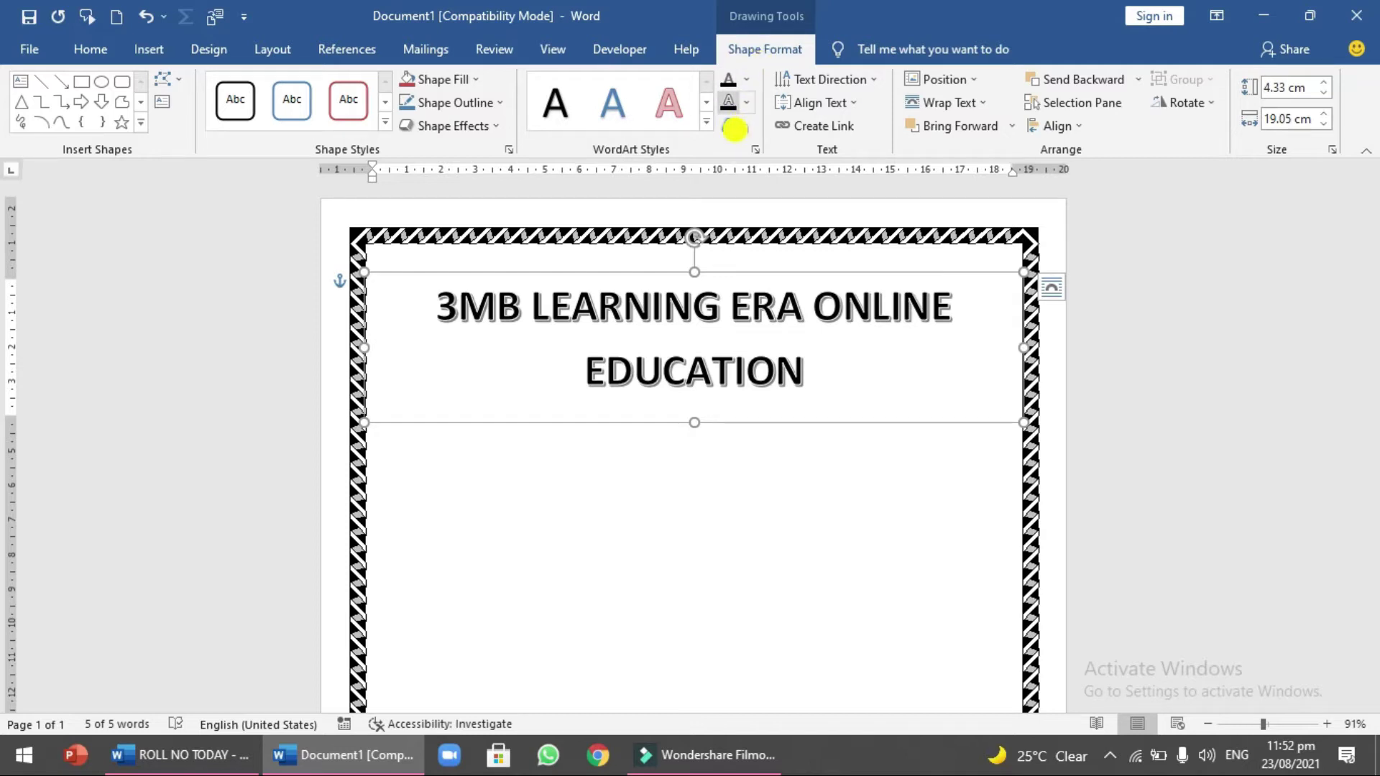
pyautogui.rightClick(734, 129)
pyautogui.click(734, 129)
pyautogui.moveTo(792, 386)
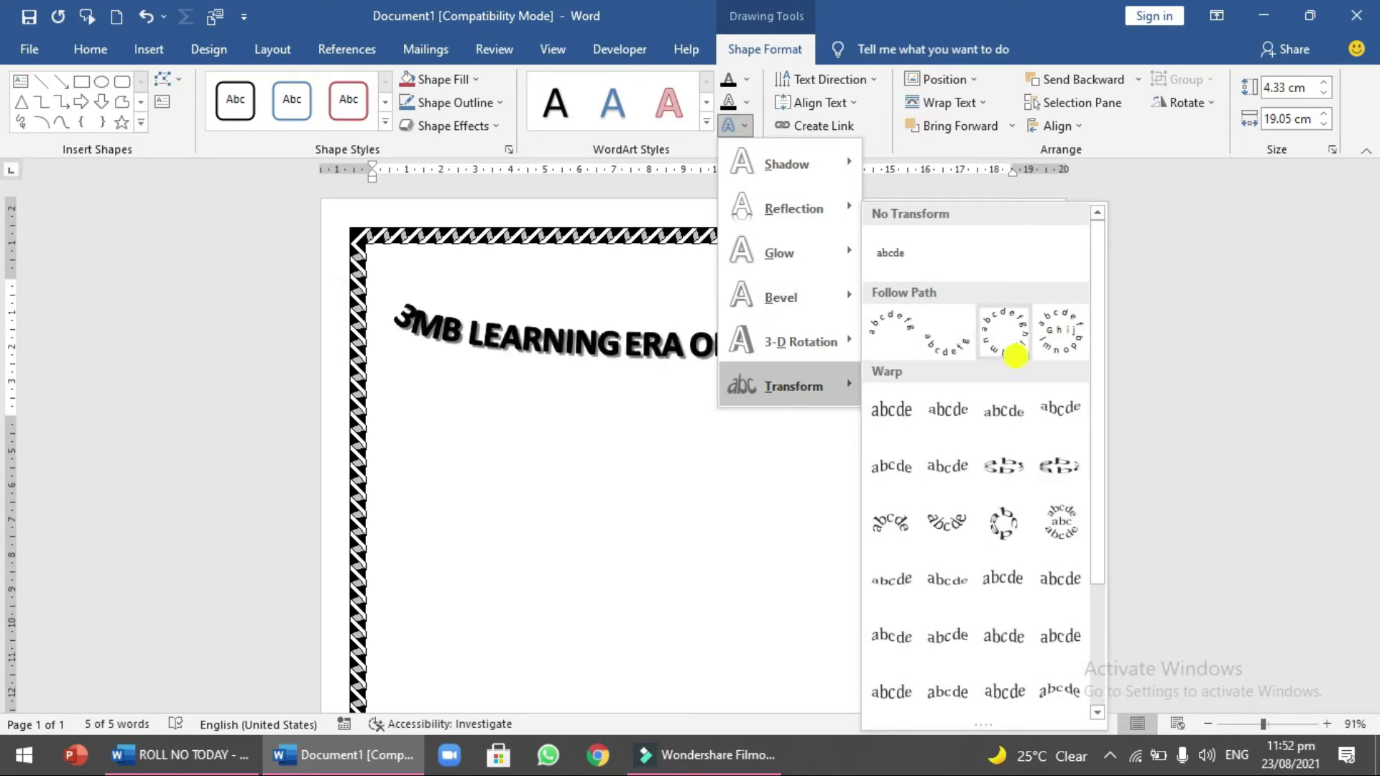
pyautogui.click(1050, 344)
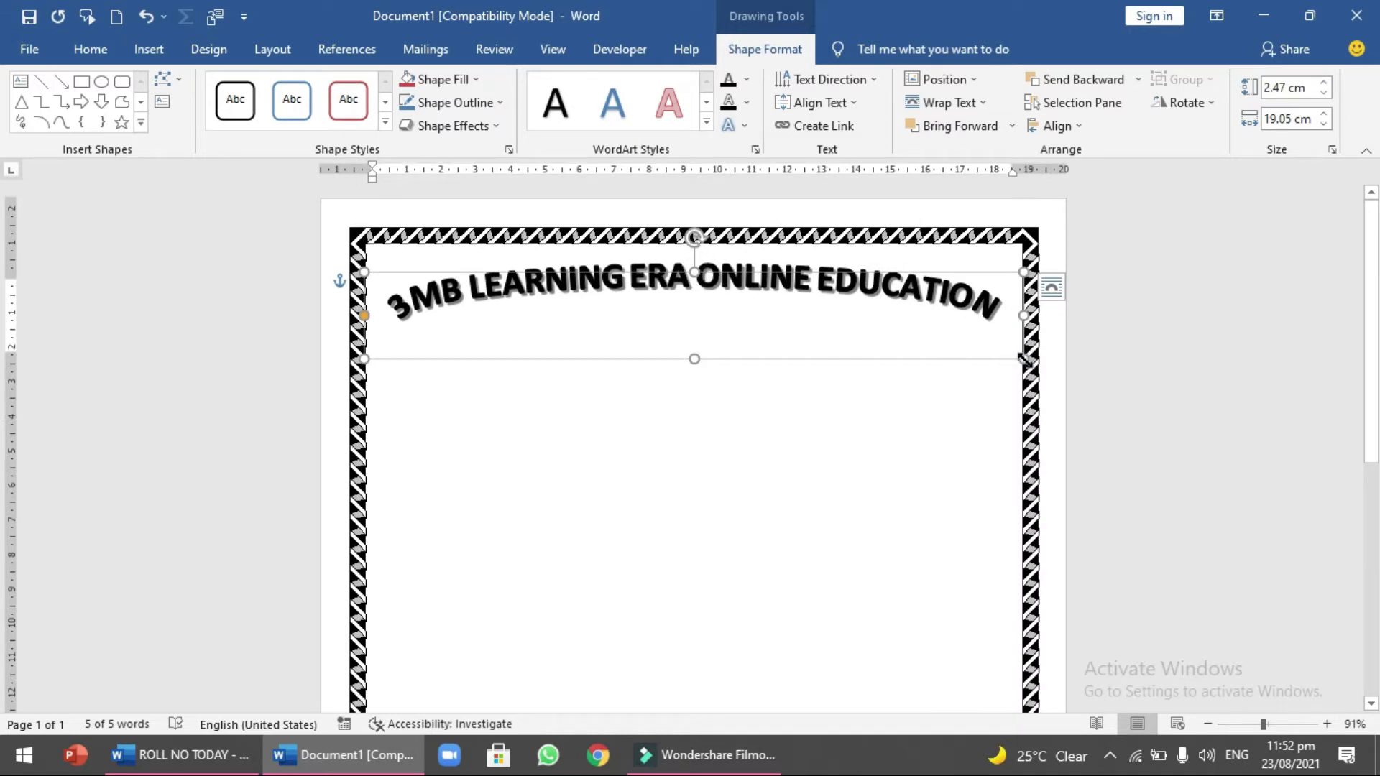
pyautogui.moveTo(1023, 359)
pyautogui.mouseDown()
pyautogui.moveTo(988, 469)
pyautogui.moveTo(1014, 470)
pyautogui.mouseUp()
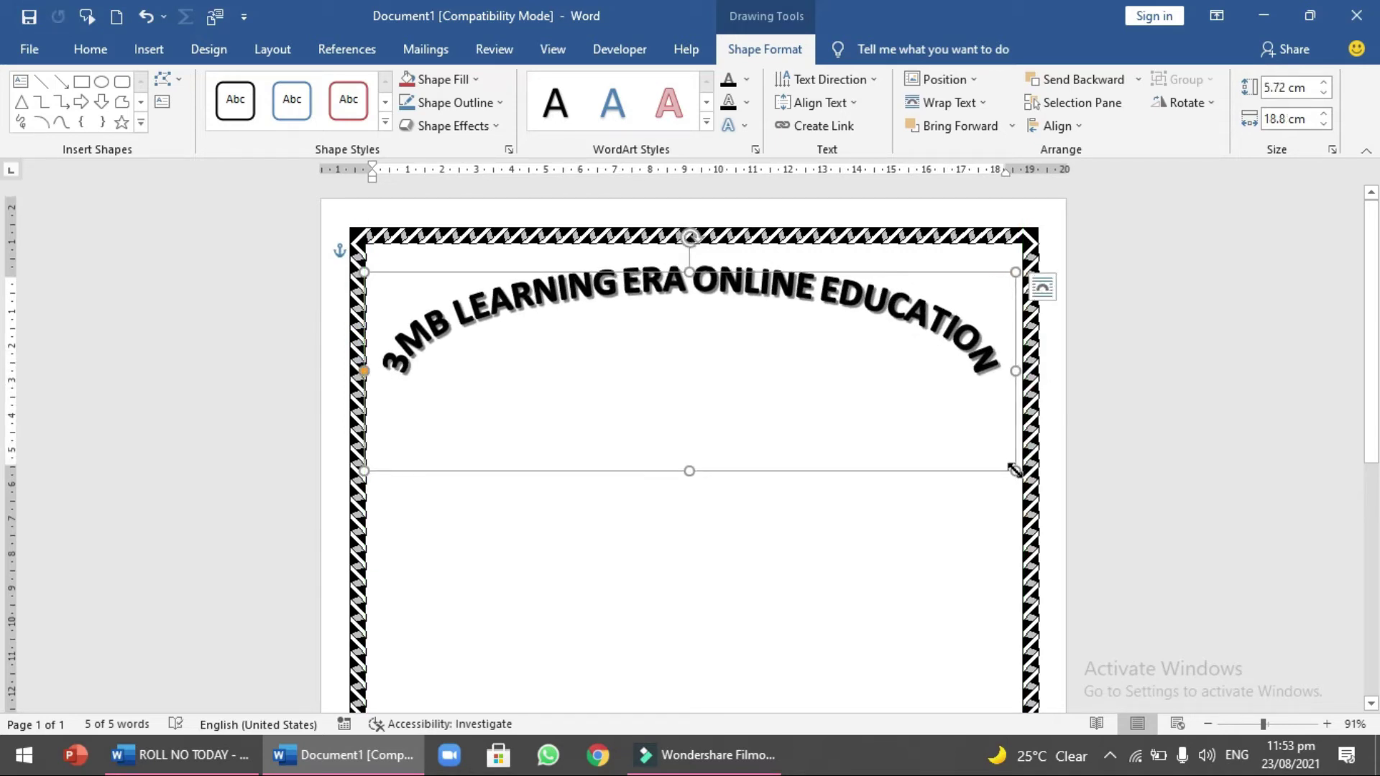
# Step: Copy the 3MB logo from the finished report card and paste it centred under the heading
pyautogui.click(686, 533)
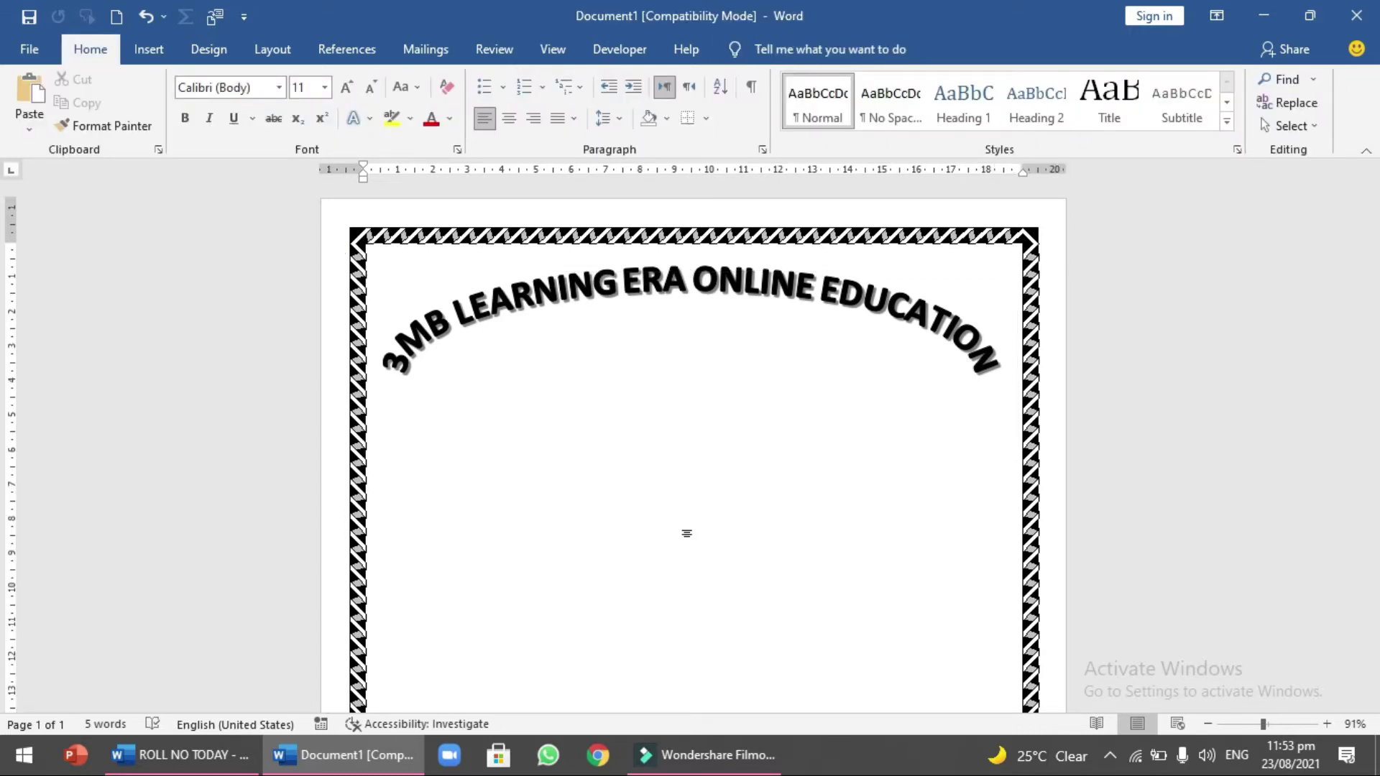
pyautogui.click(179, 761)
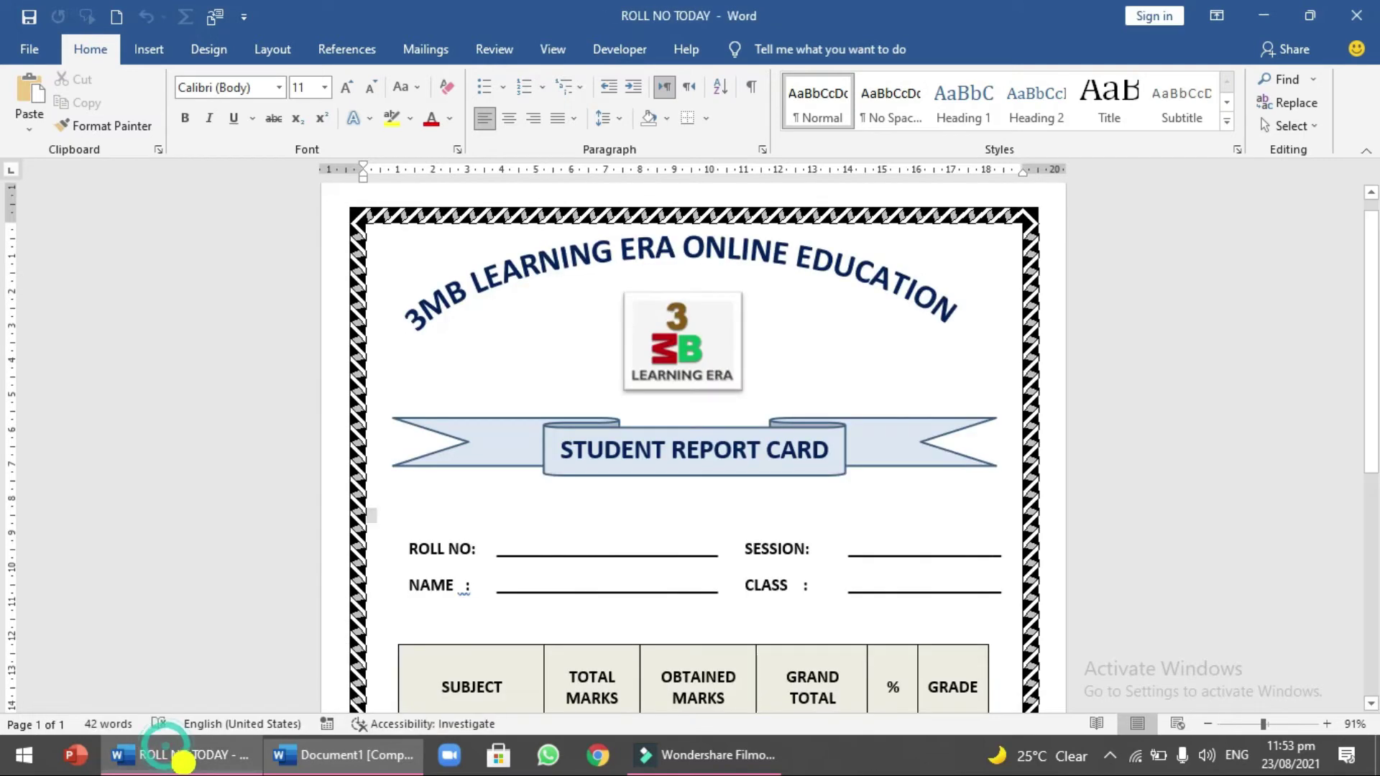
pyautogui.click(675, 367)
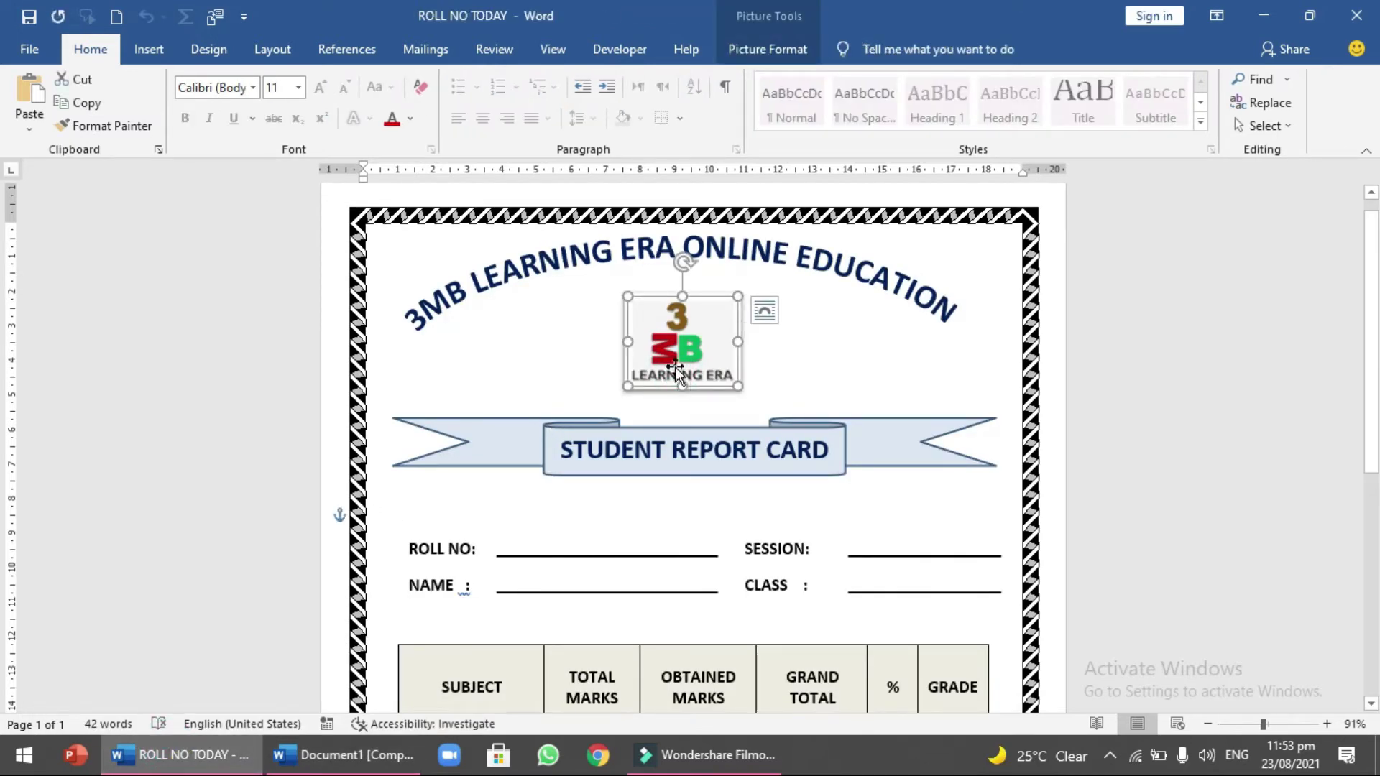
pyautogui.click(345, 758)
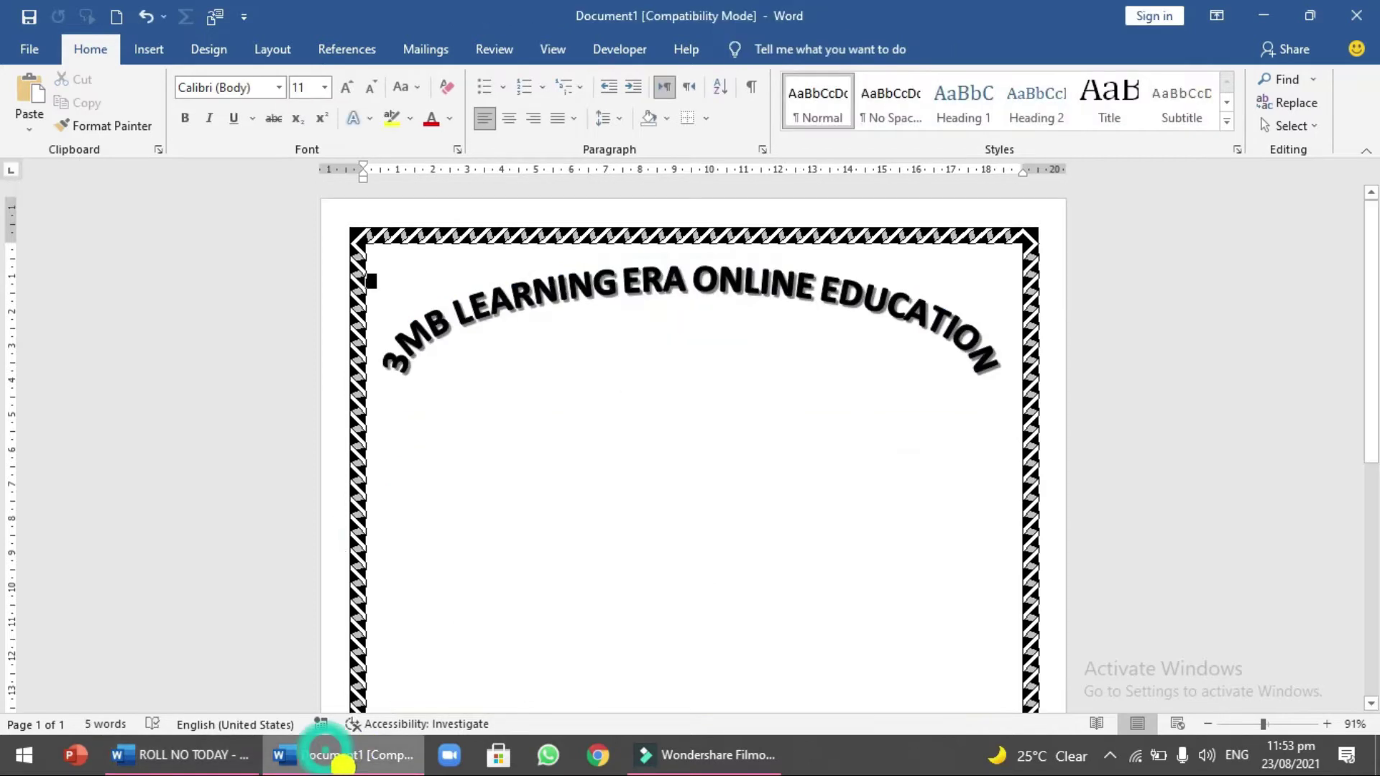
pyautogui.hotkey('ctrl', 'v')
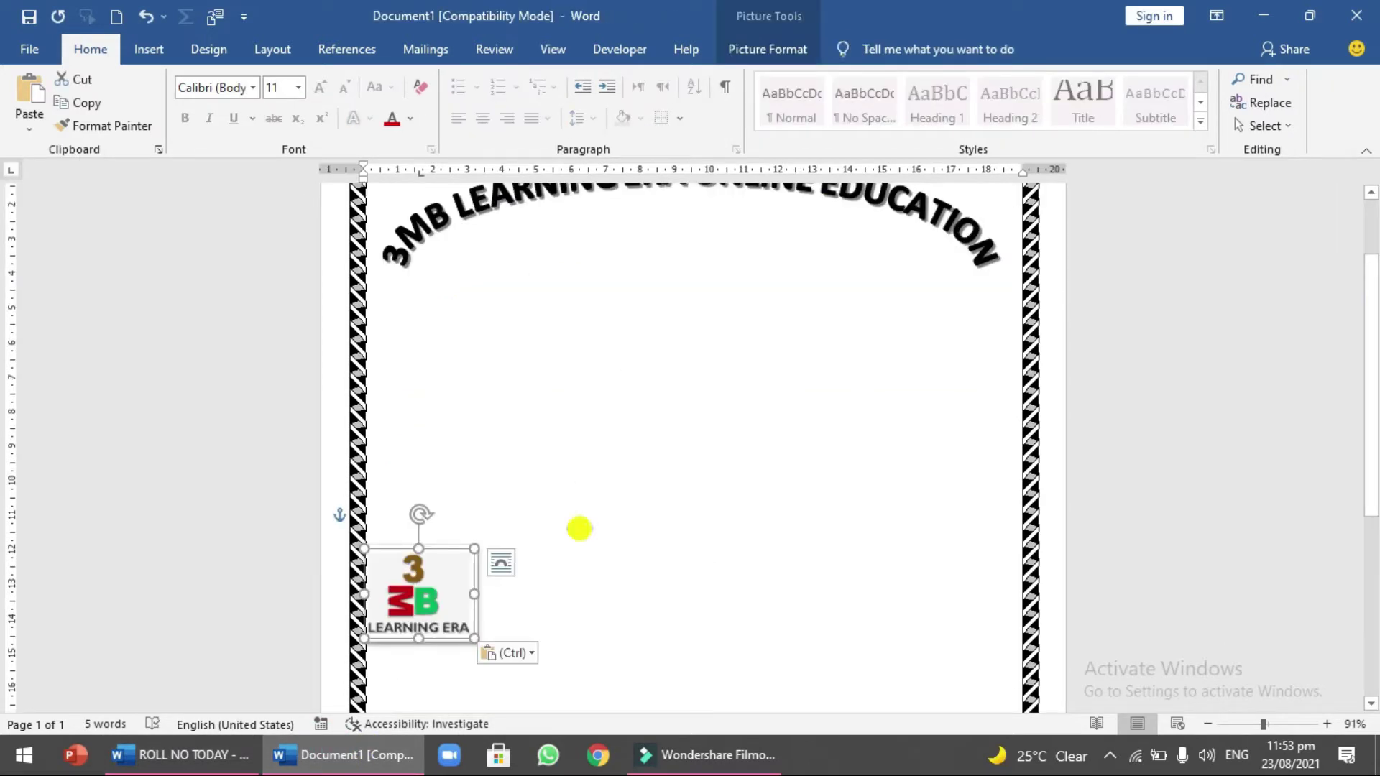
pyautogui.moveTo(447, 526); pyautogui.dragTo(697, 256)
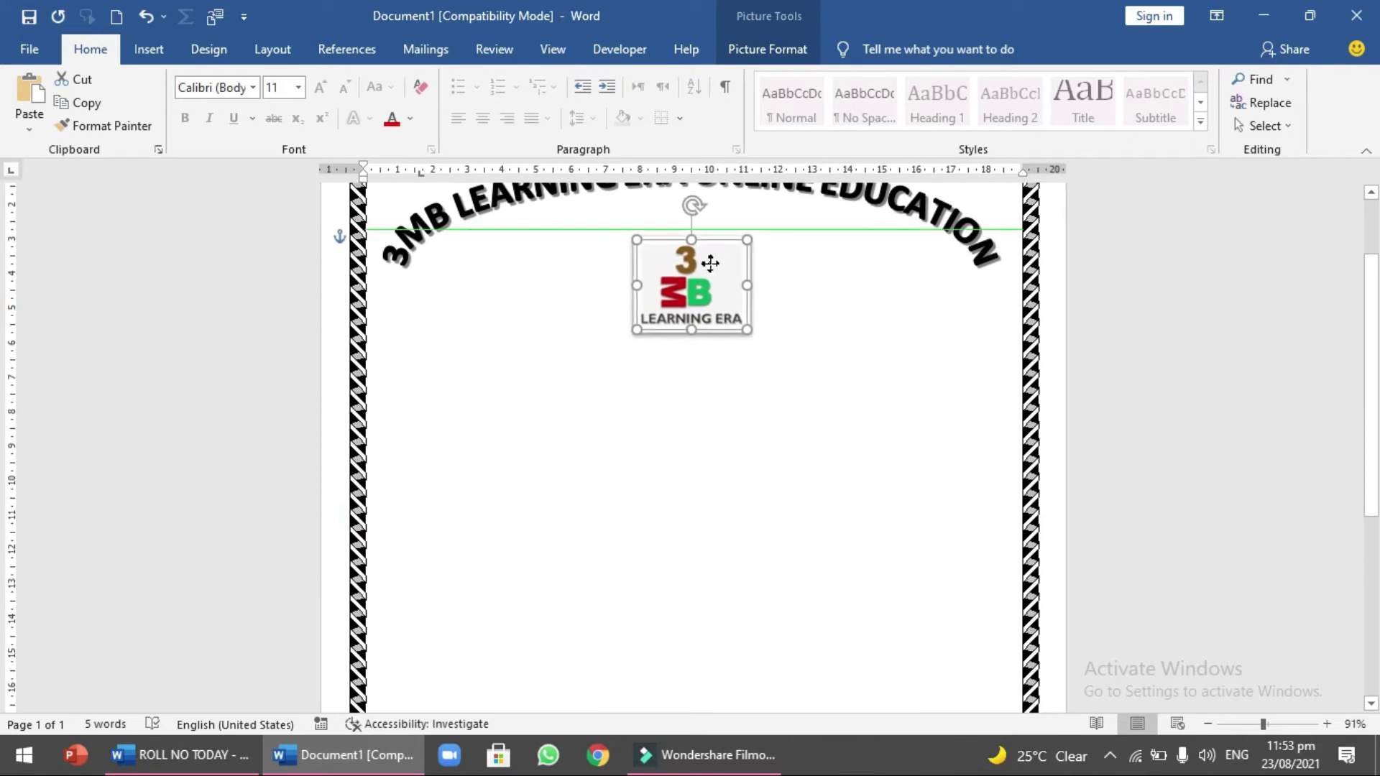
pyautogui.press('Escape')
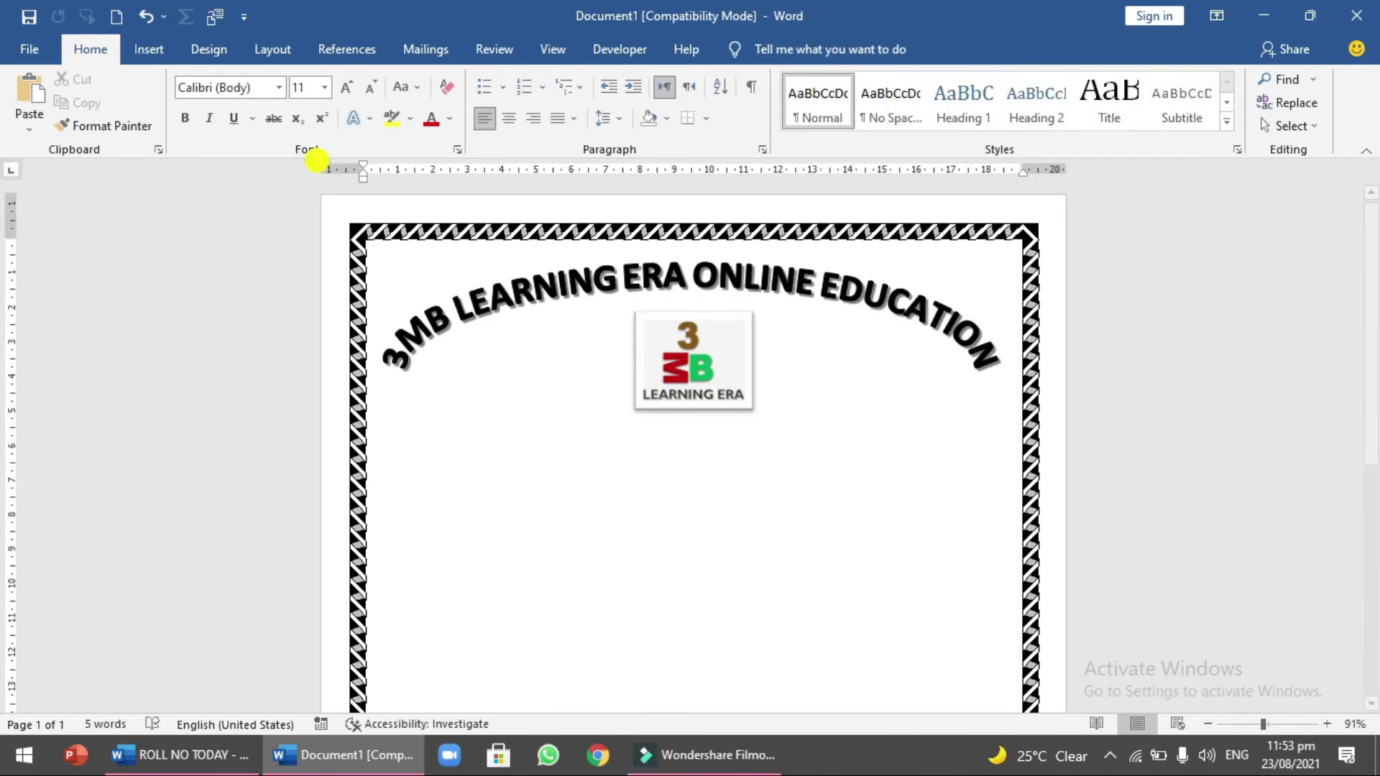
# Step: Draw a ribbon banner below the logo, about 17.46 cm wide and 1.84 cm tall
pyautogui.click(216, 50)
pyautogui.click(90, 48)
pyautogui.click(144, 50)
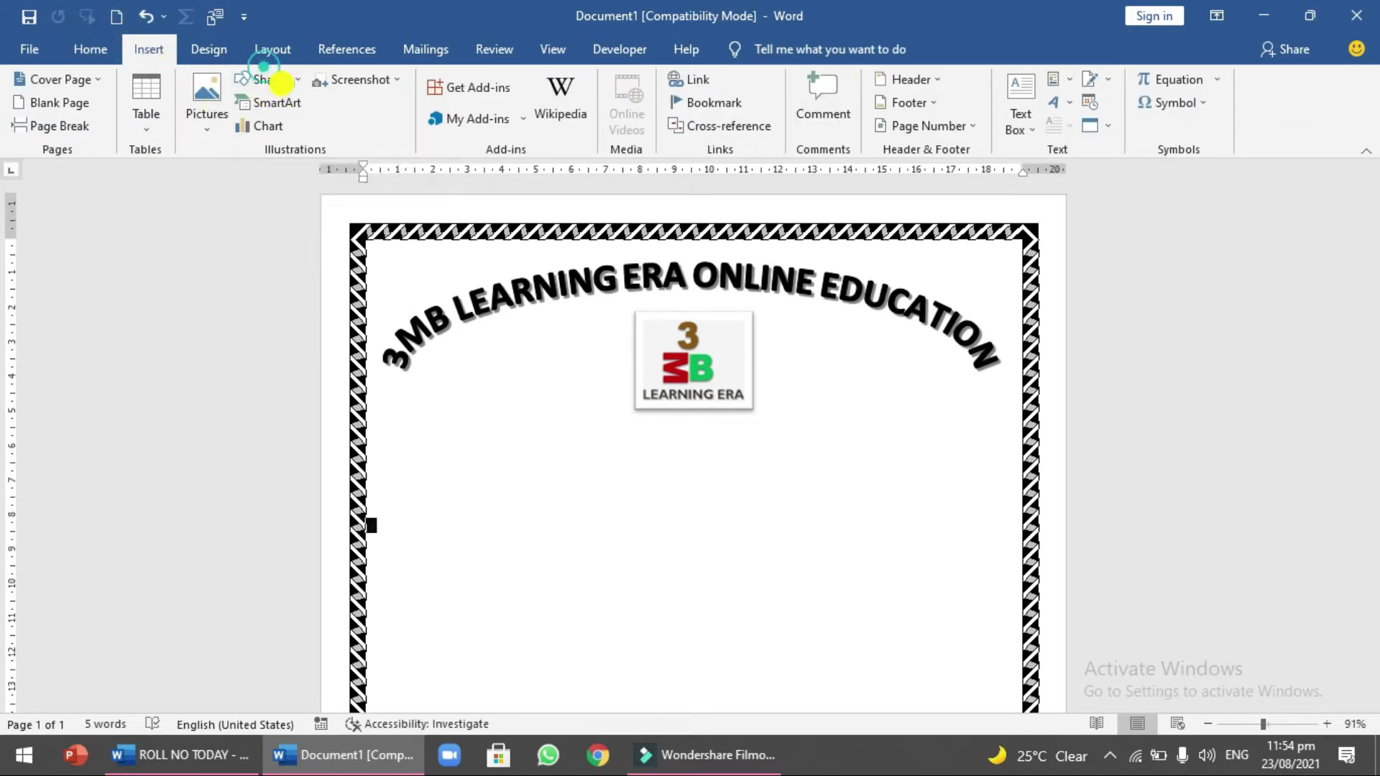
pyautogui.click(274, 80)
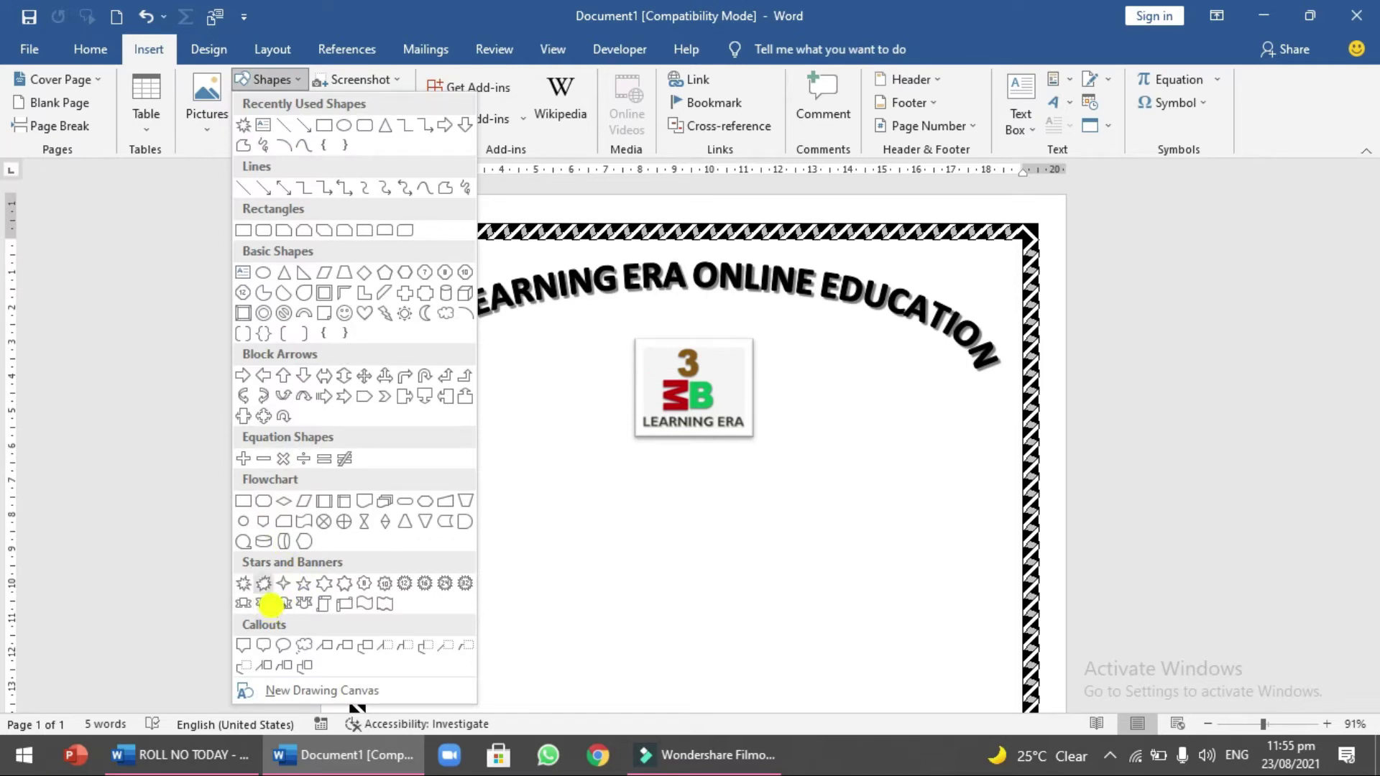
pyautogui.click(266, 604)
pyautogui.moveTo(424, 488); pyautogui.dragTo(997, 534)
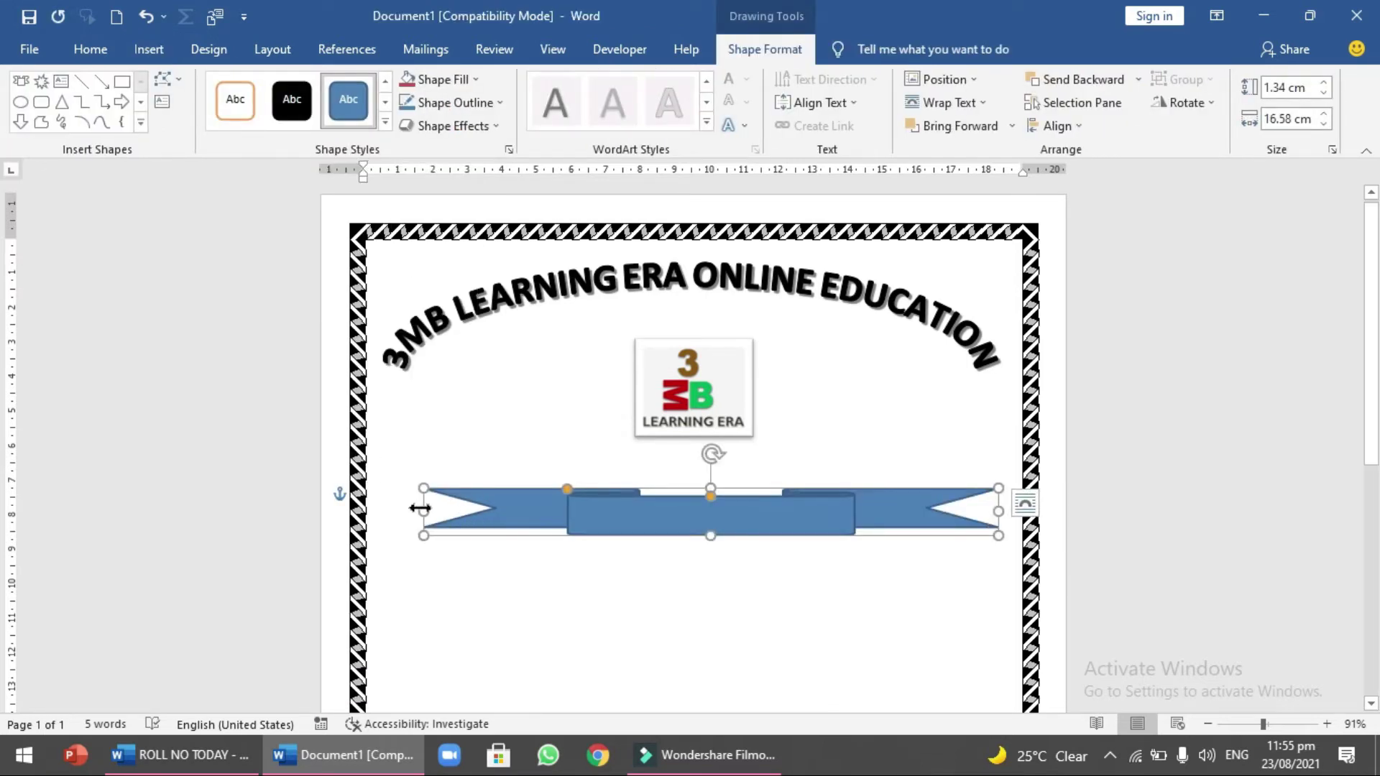
pyautogui.moveTo(421, 508); pyautogui.dragTo(392, 509)
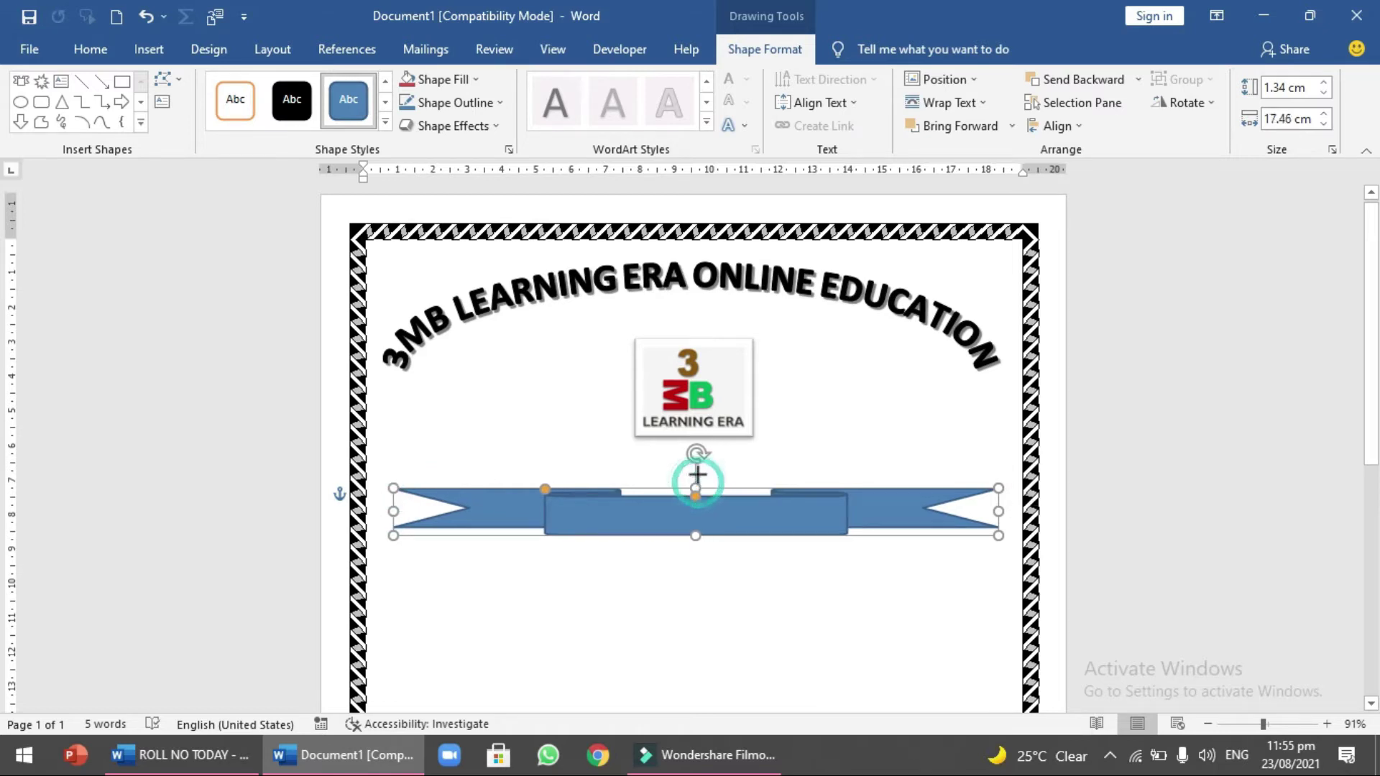
pyautogui.moveTo(698, 486); pyautogui.dragTo(696, 472)
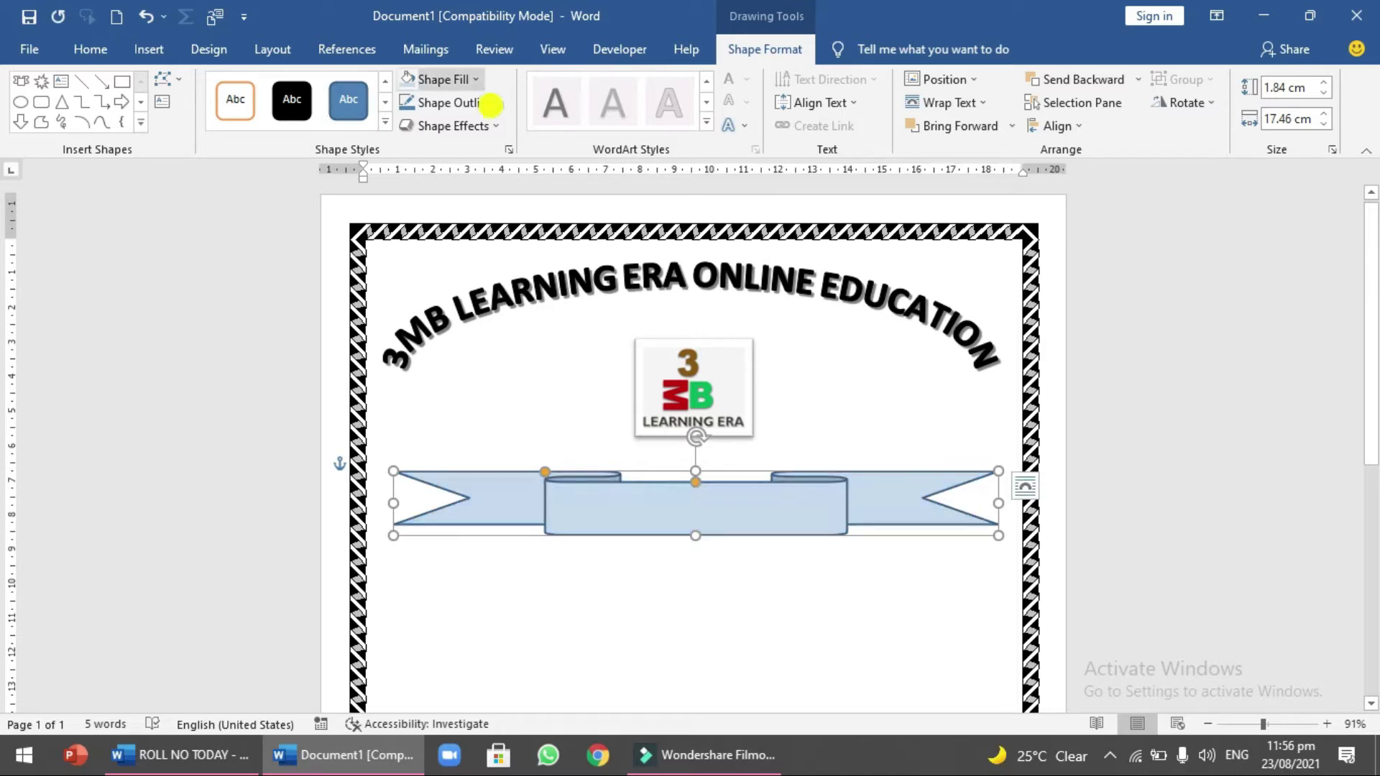
# Step: Fill the banner light grey, type STUDENT REPORT CARD inside it and select the text
pyautogui.click(440, 80)
pyautogui.click(441, 124)
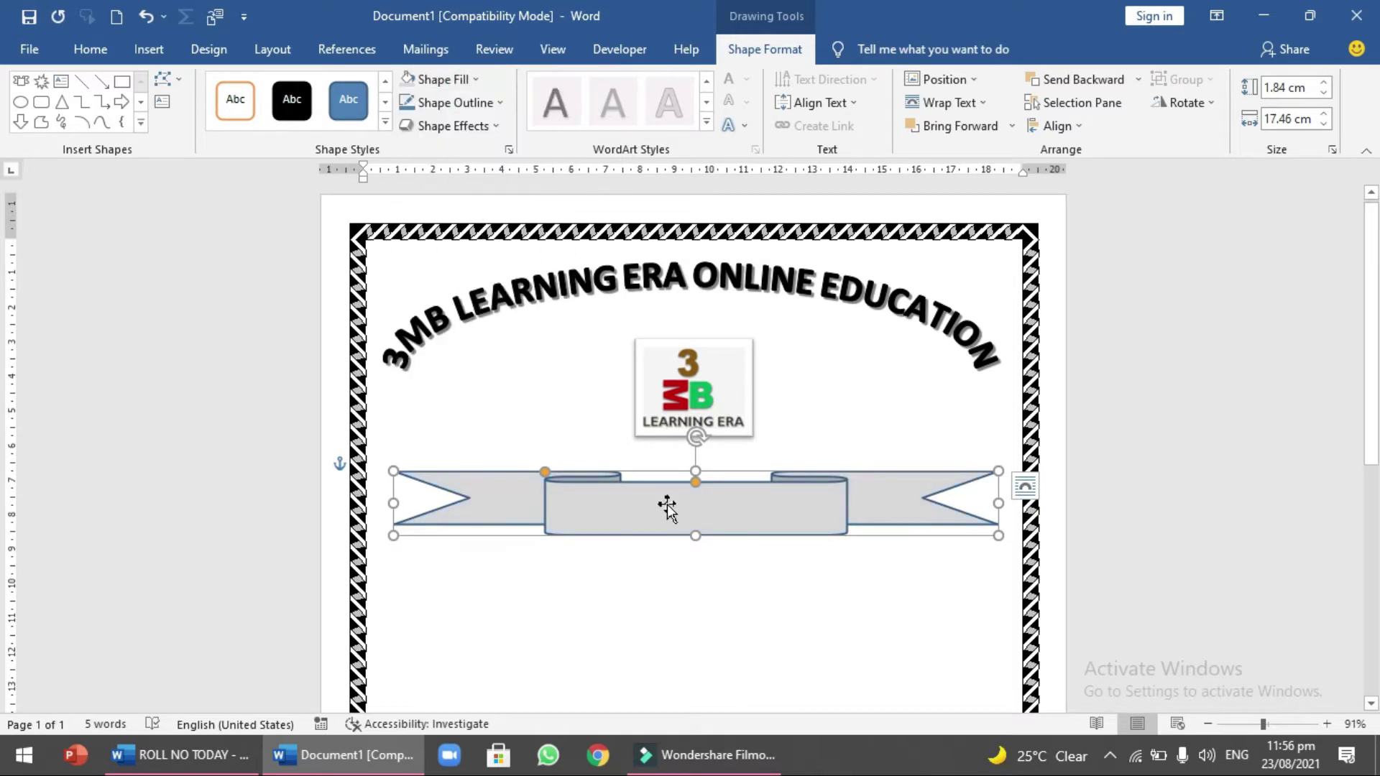
pyautogui.rightClick(683, 521)
pyautogui.press('Escape')
pyautogui.click(684, 519)
pyautogui.write('STUDENT REPORT CARD')
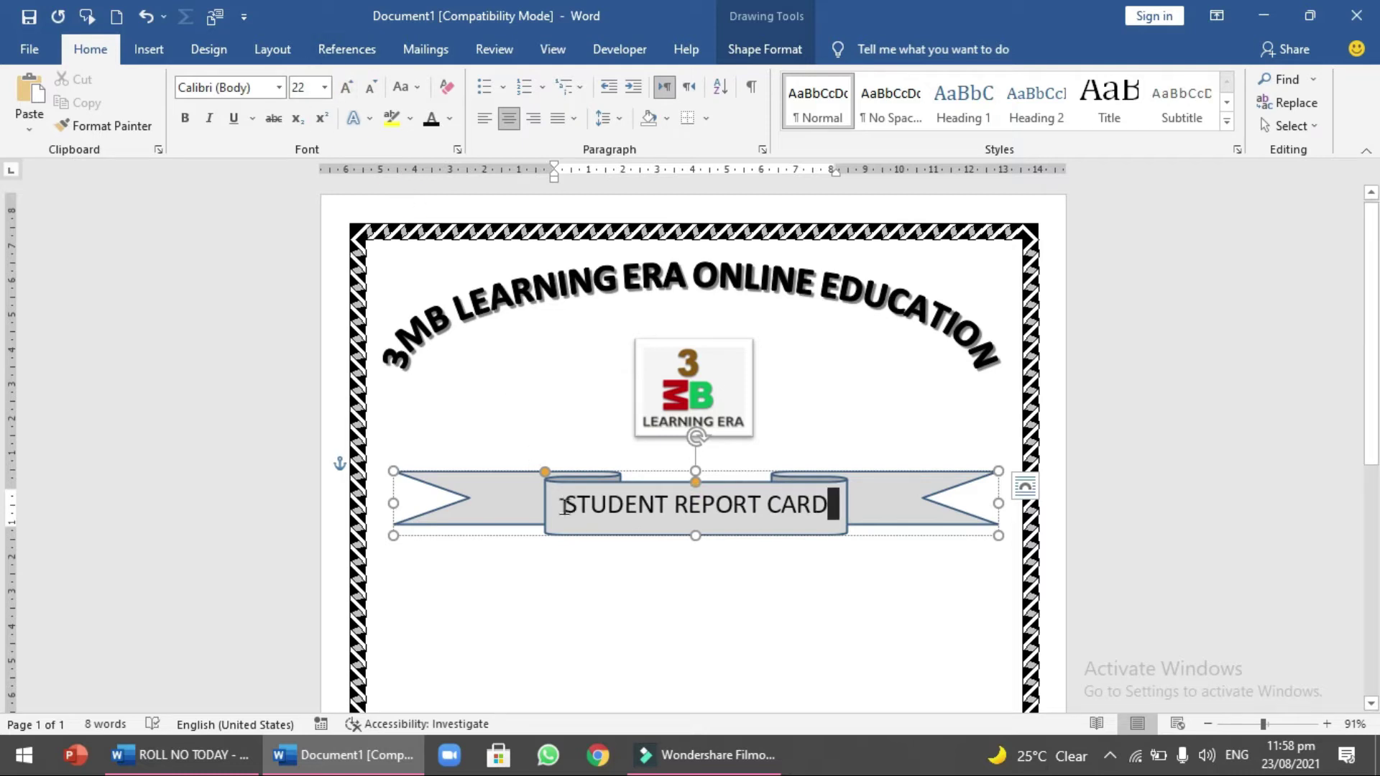
pyautogui.moveTo(562, 503); pyautogui.dragTo(813, 509)
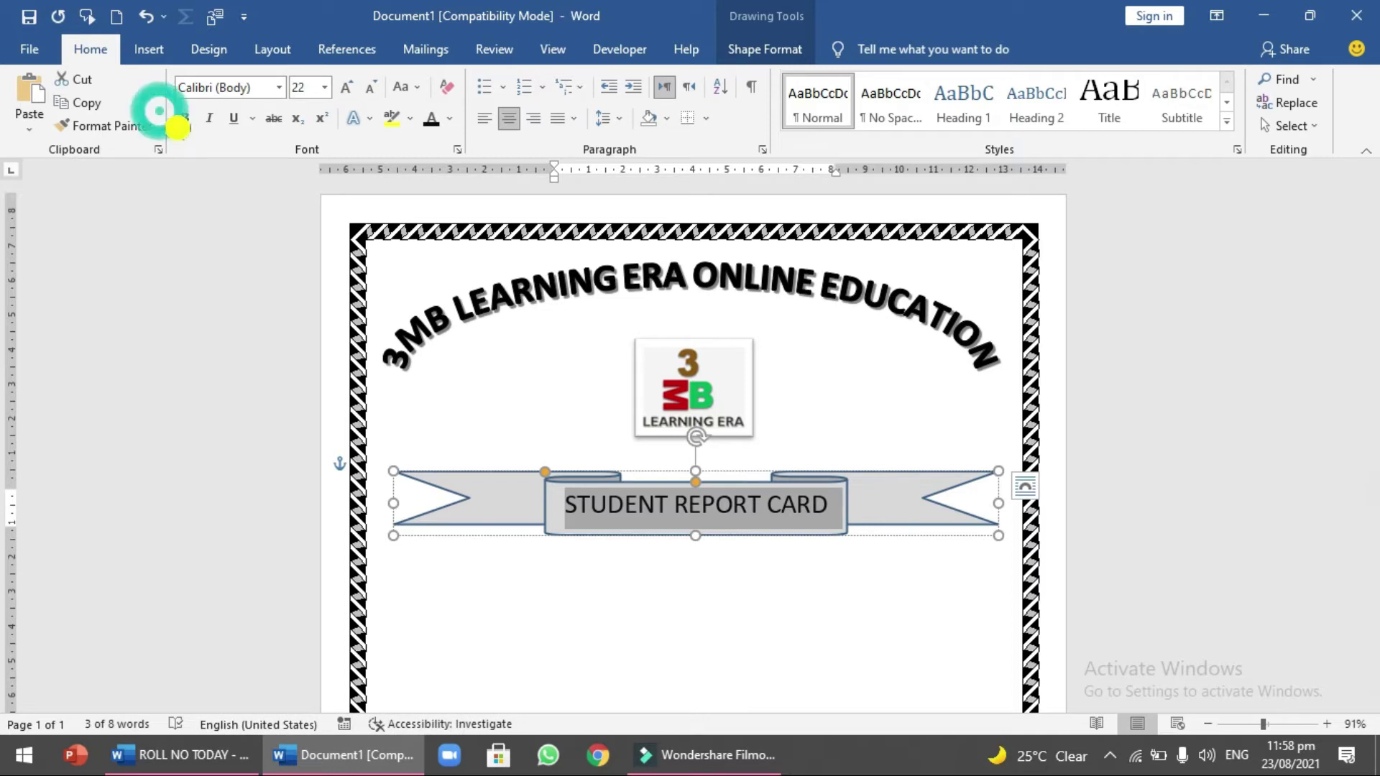
# Step: Type the ROLL NO: and SESSION: fields with underscore blanks on the first line
pyautogui.write('ROLL ')
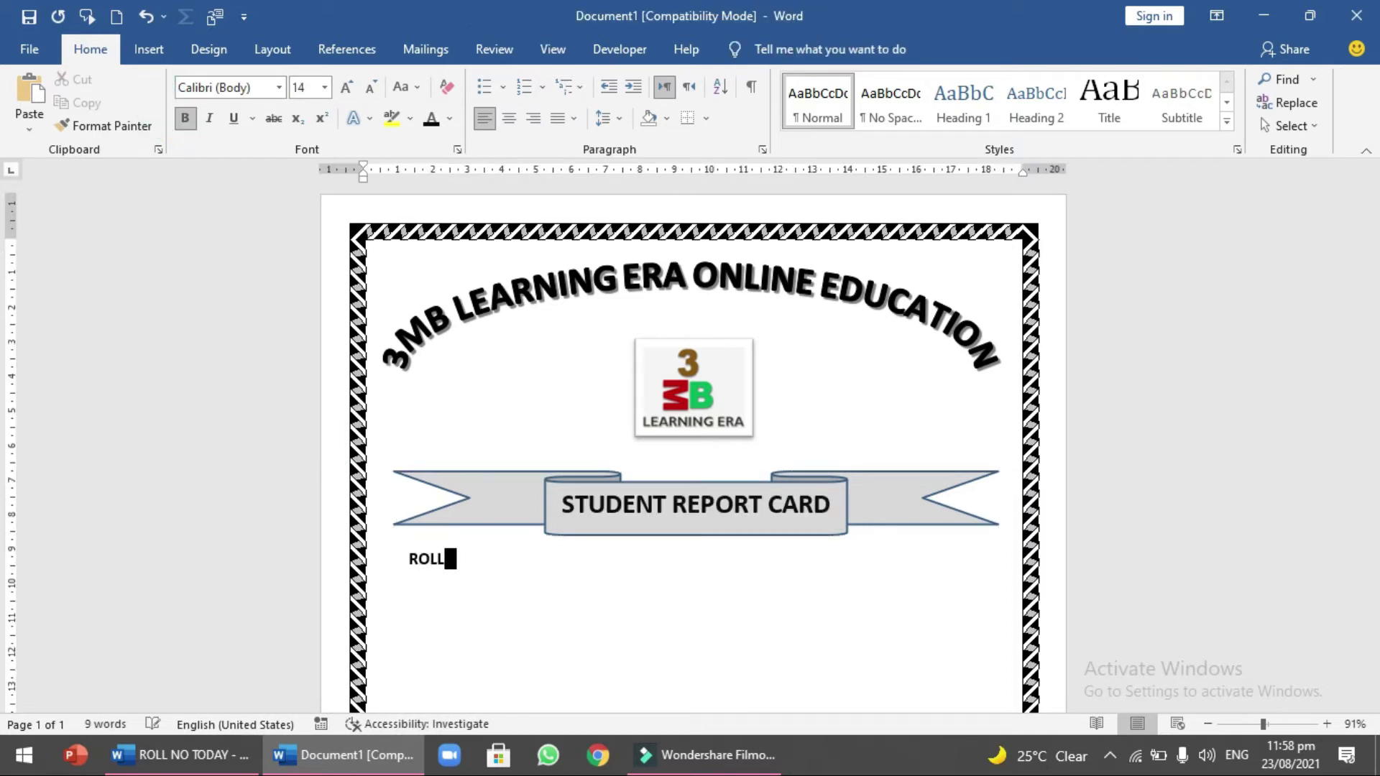
pyautogui.write('NO:_')
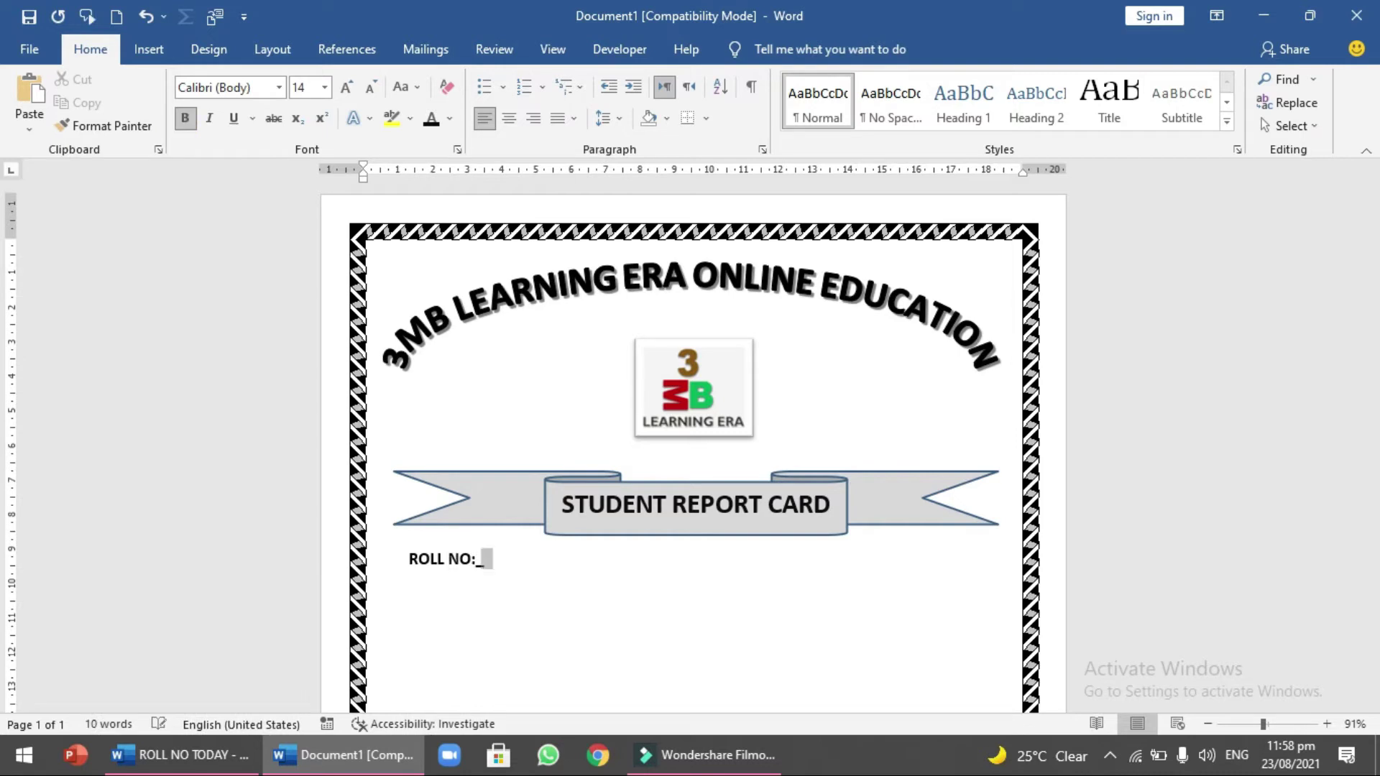
pyautogui.write('_______________________')
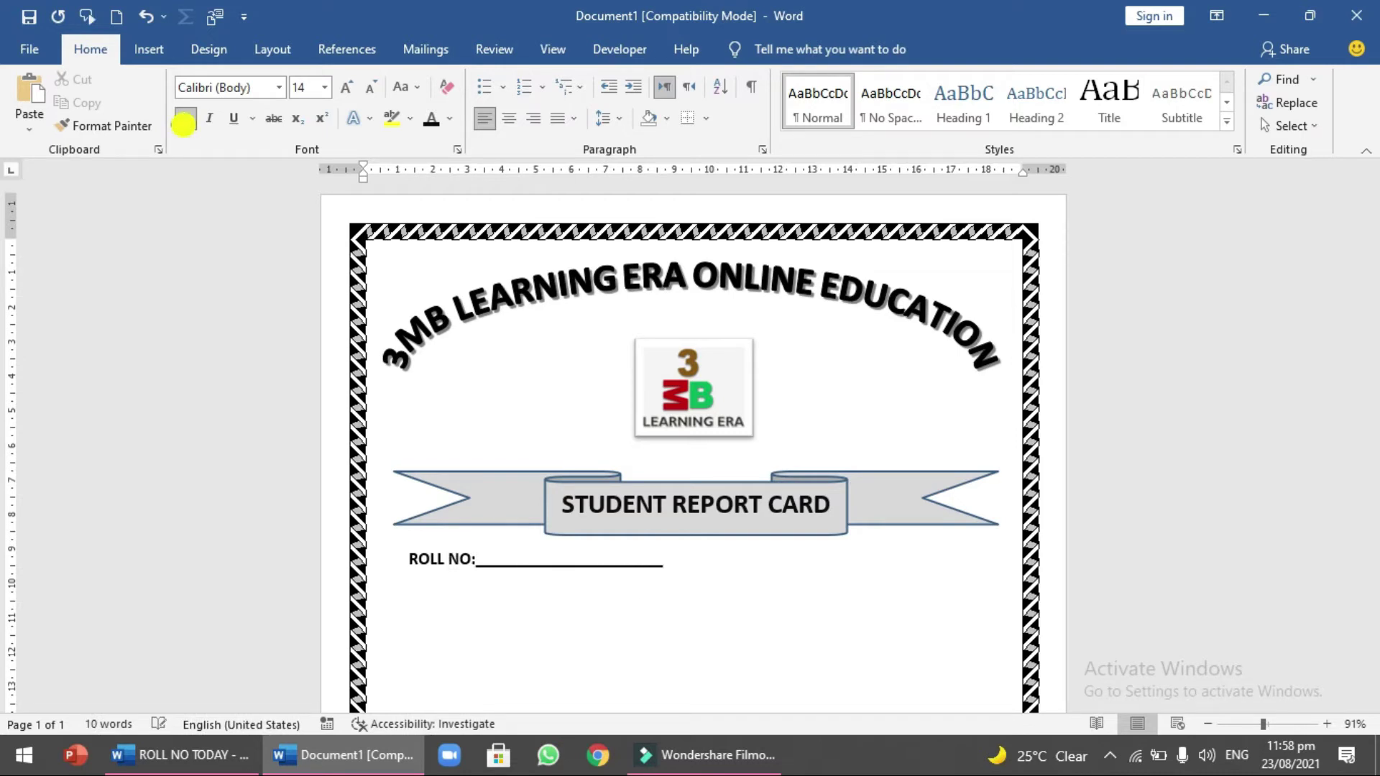
pyautogui.write('__')
pyautogui.press('Tab')
pyautogui.write('ESSION:')
pyautogui.press('Tab')
pyautogui.write('________________')
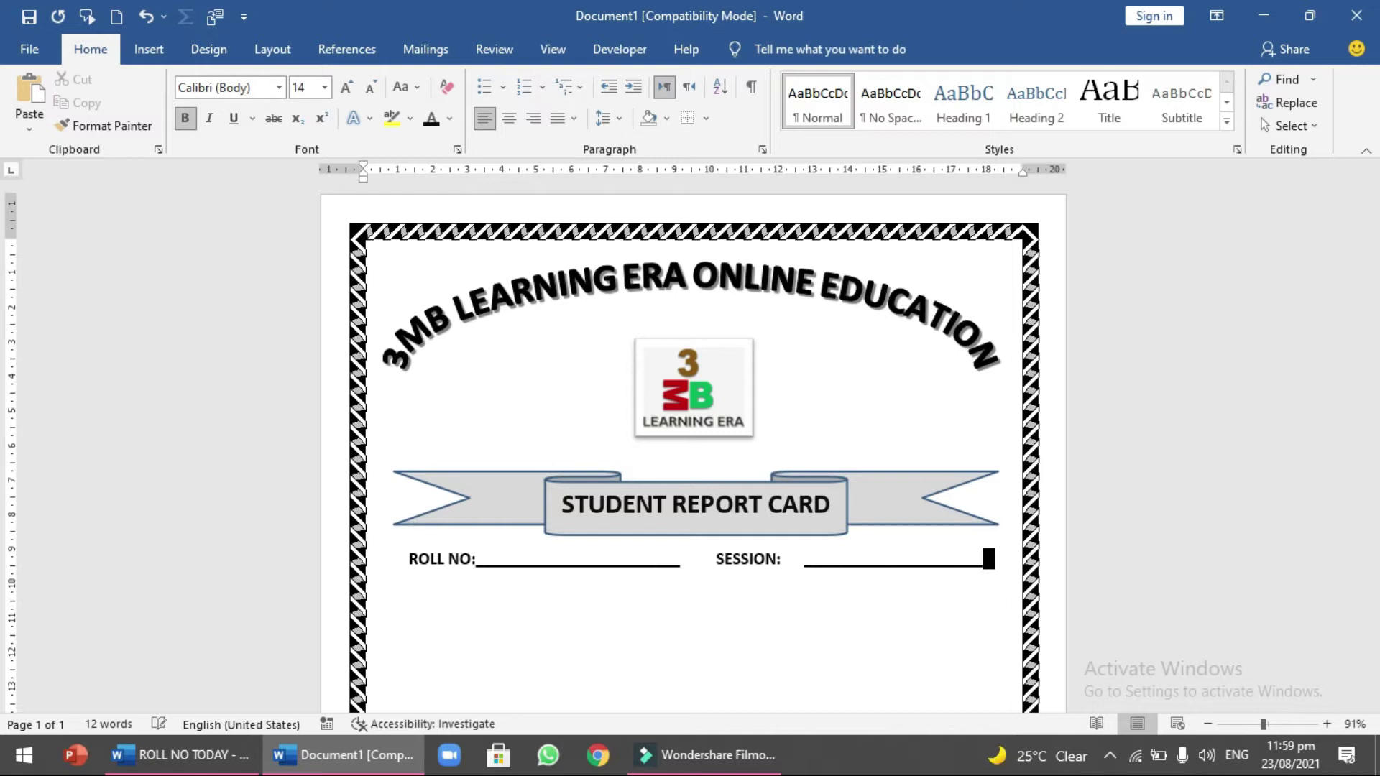
# Step: Add a bold NAME : and CLASS : line with underlines, followed by two blank lines
pyautogui.press('Return')
pyautogui.write('NAME')
pyautogui.click(184, 123)
pyautogui.write(':_______________________')
pyautogui.press('Tab')
pyautogui.write('CLASS')
pyautogui.write(' :')
pyautogui.press('Tab')
pyautogui.write('______________________')
pyautogui.press('Return')
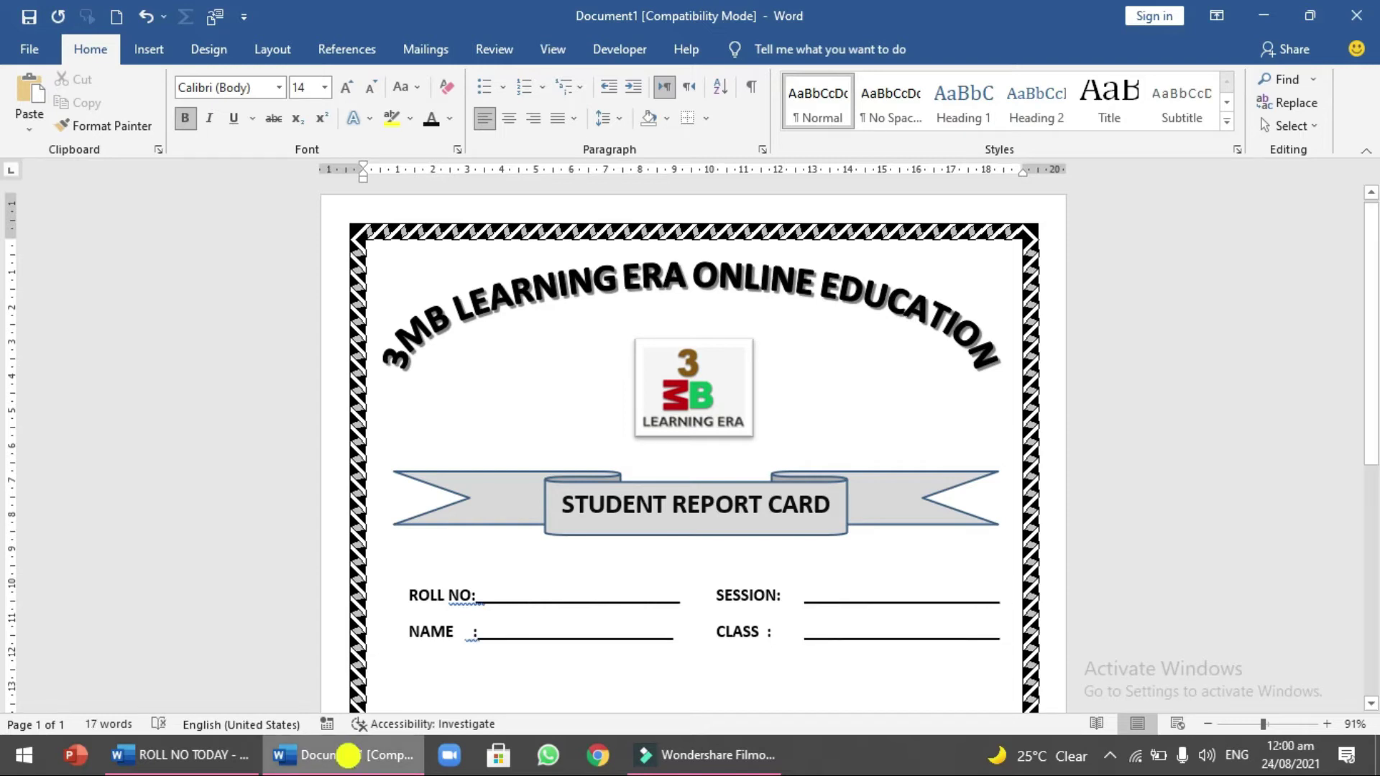
pyautogui.press('Return')
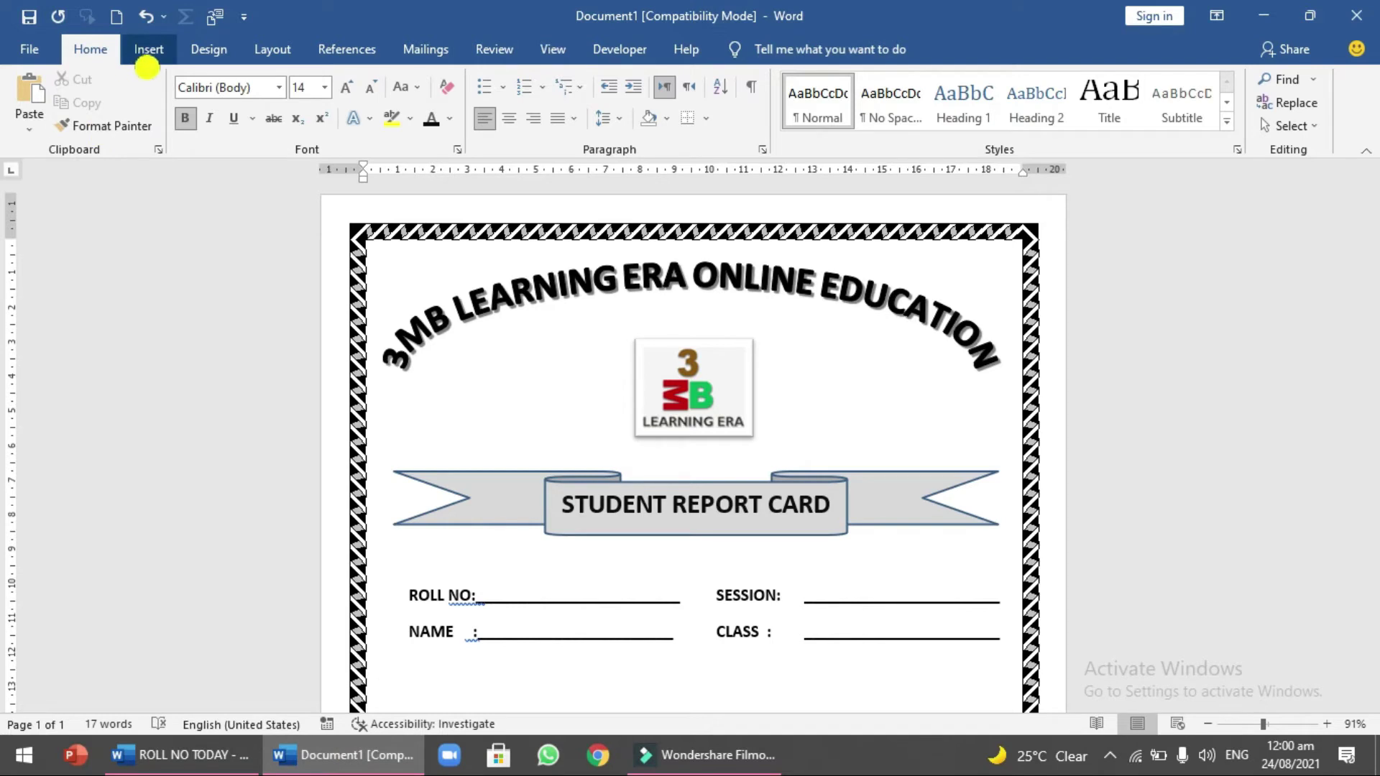
# Step: Insert a 6 × 6 table below the student details lines
pyautogui.click(148, 56)
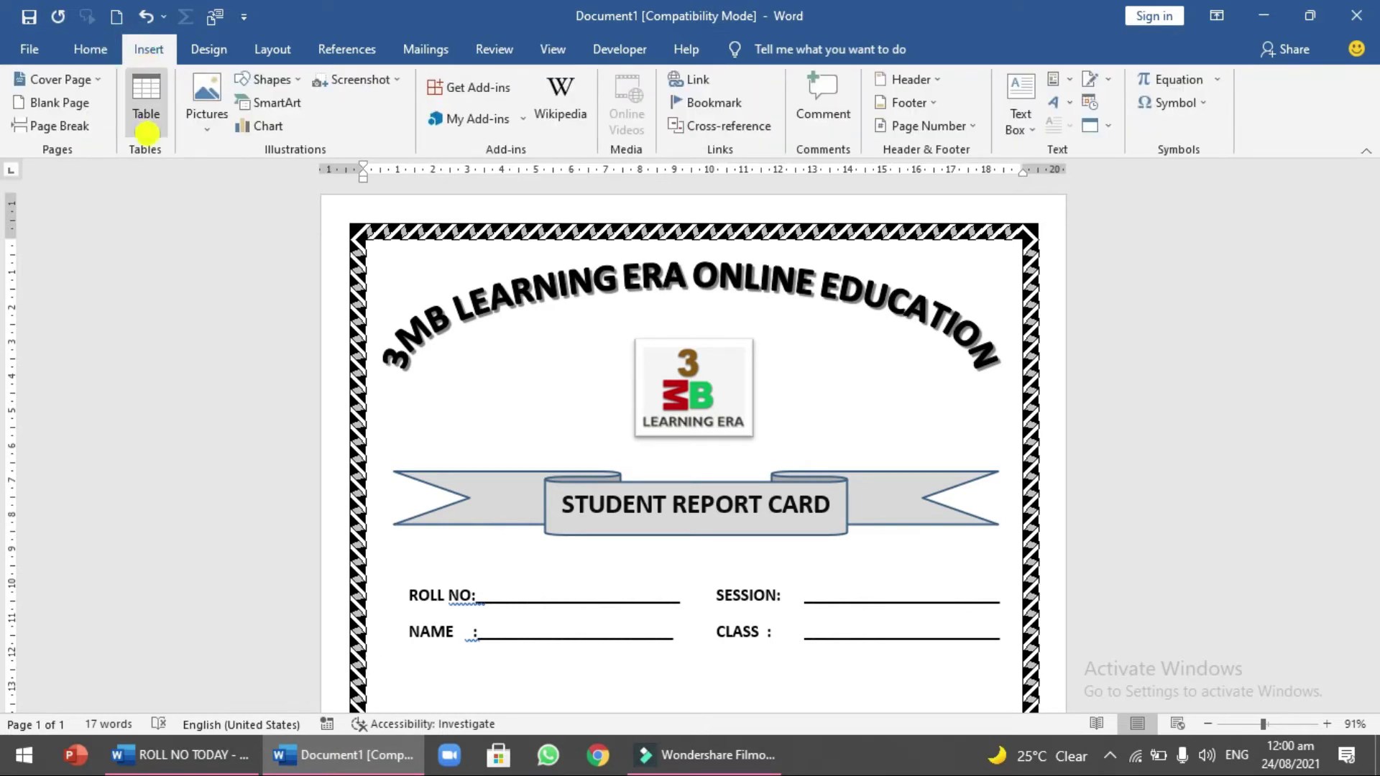
pyautogui.click(147, 128)
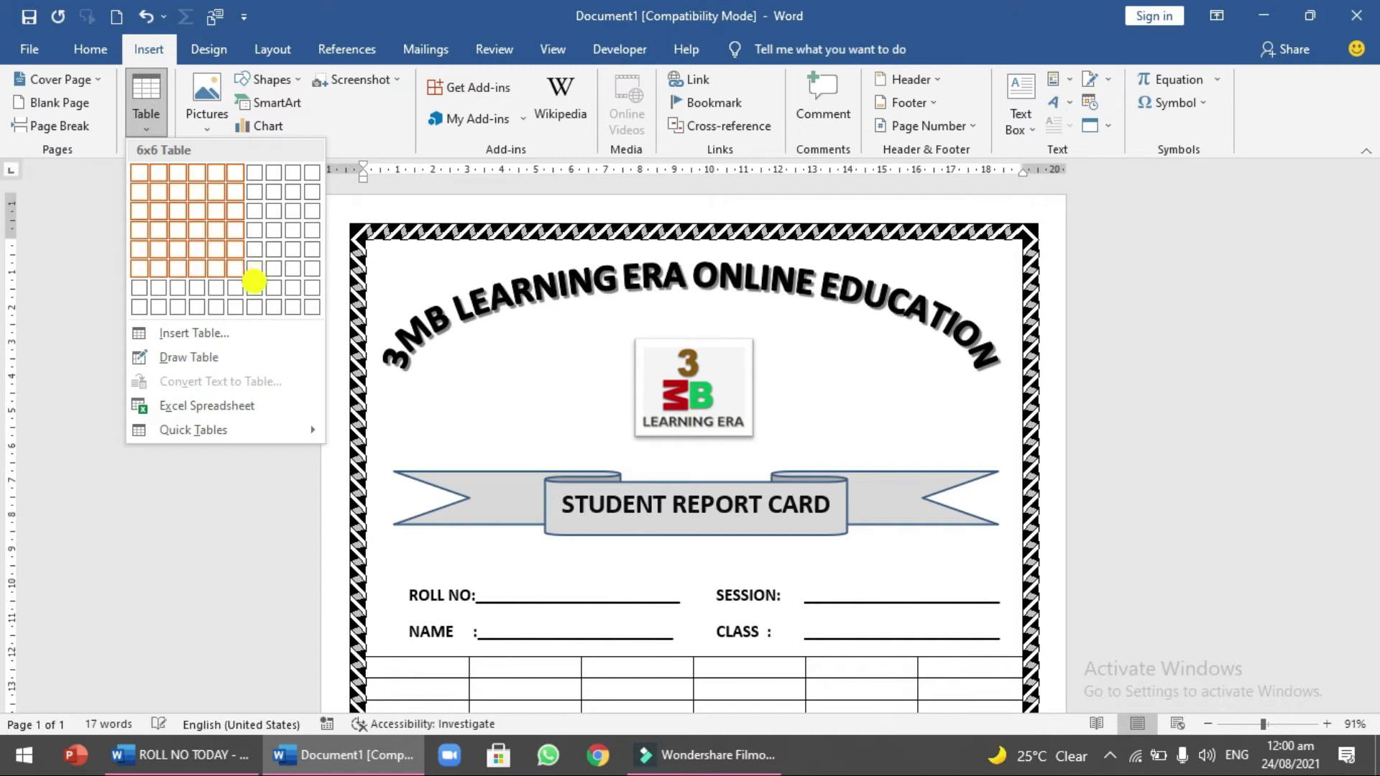
pyautogui.click(241, 264)
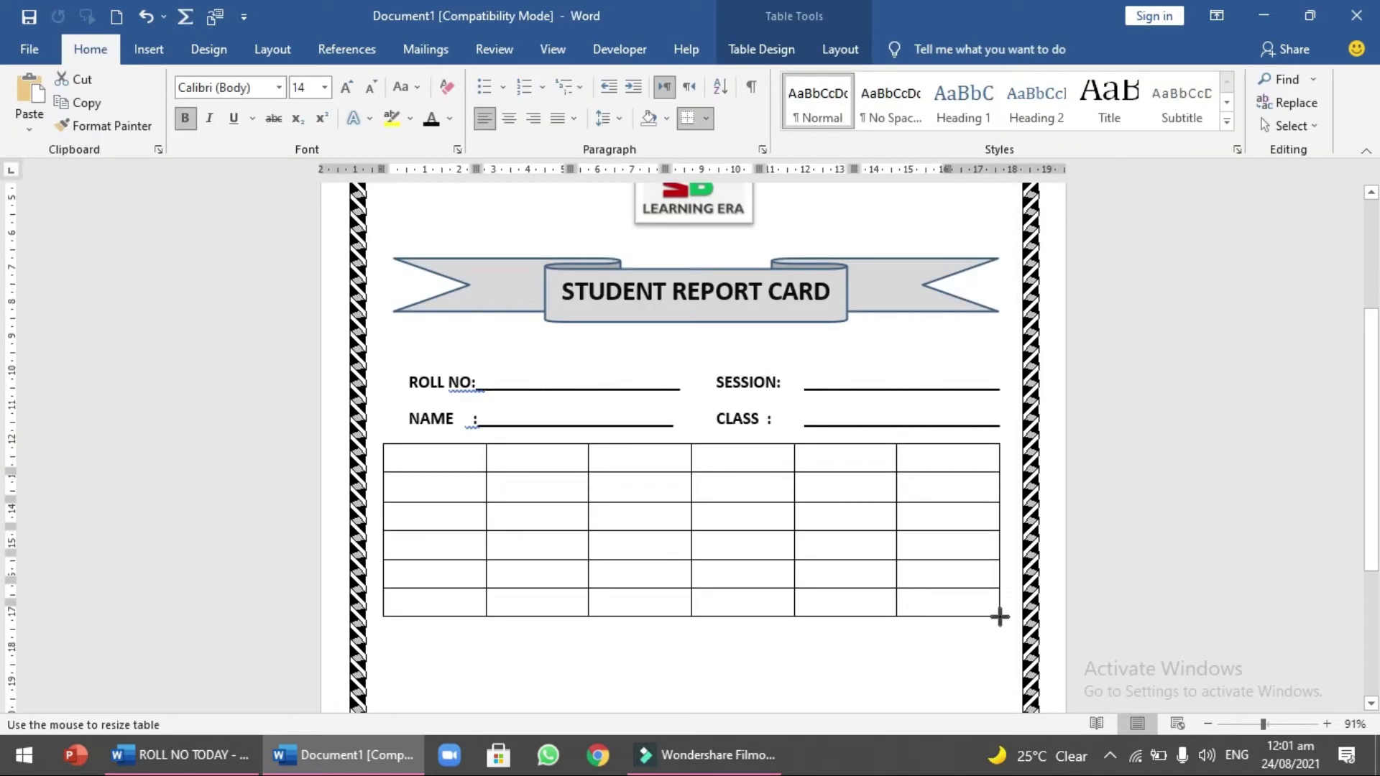
# Step: Make the table taller and enter headers SUBJECT, TOTAL MARKS and OBTAINED MARKS
pyautogui.moveTo(1001, 623); pyautogui.dragTo(1002, 633)
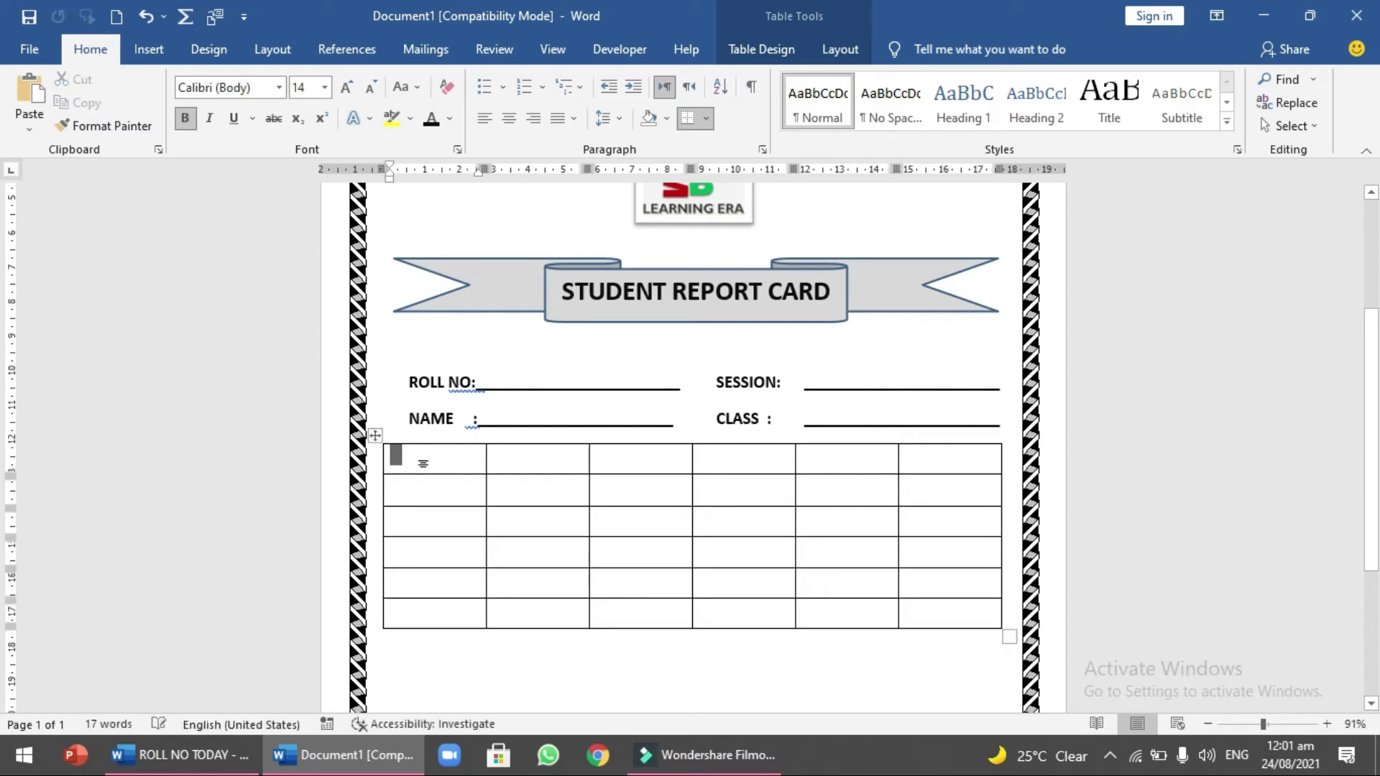
pyautogui.click(423, 471)
pyautogui.write('S')
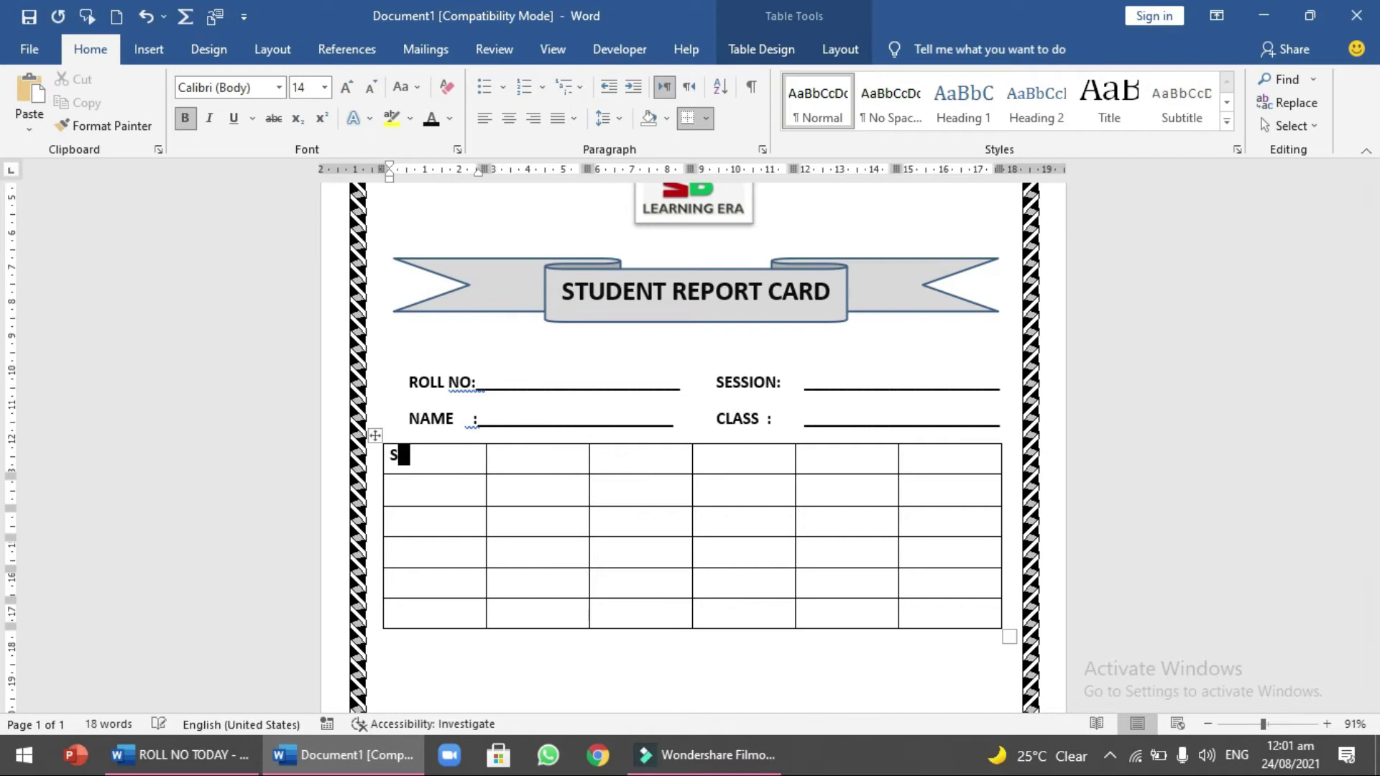
pyautogui.write('UBJECT')
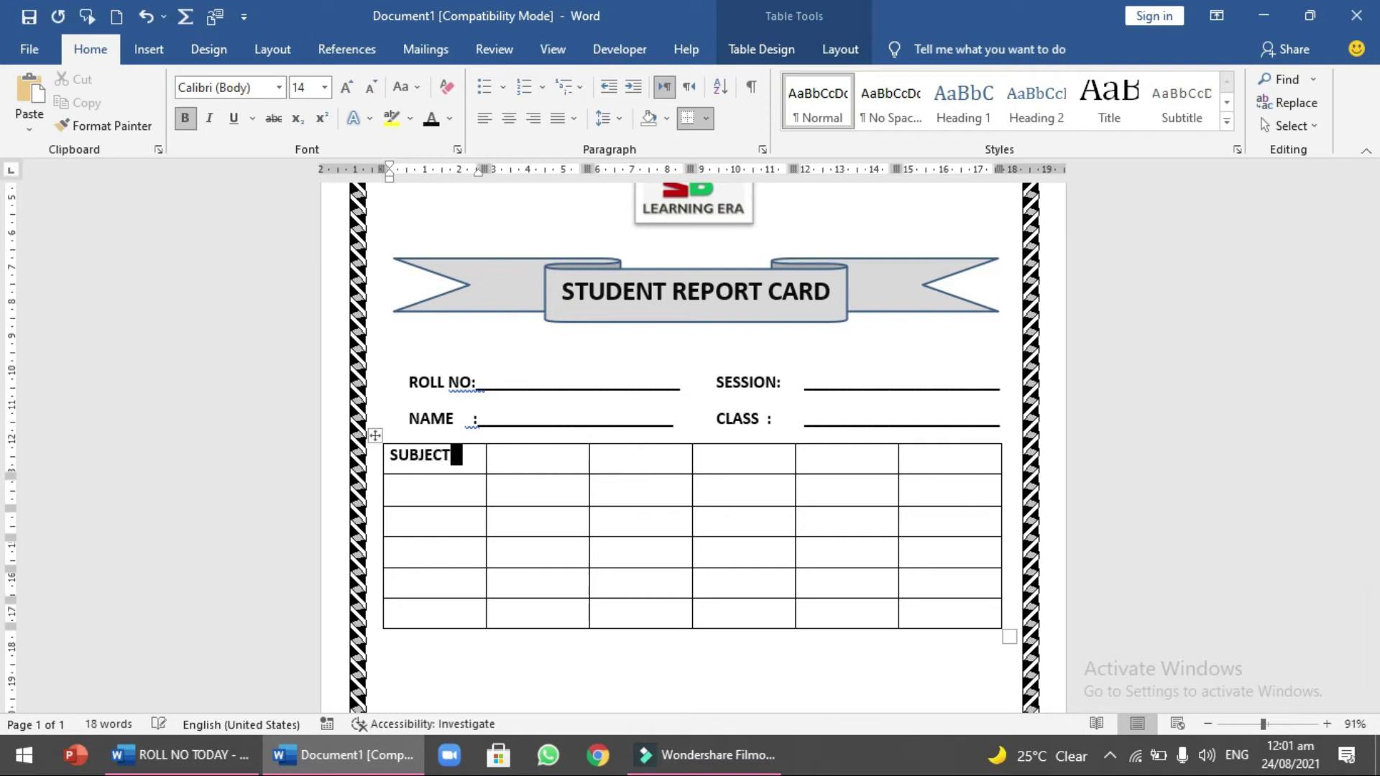
pyautogui.press('Tab')
pyautogui.write('TOTAL ')
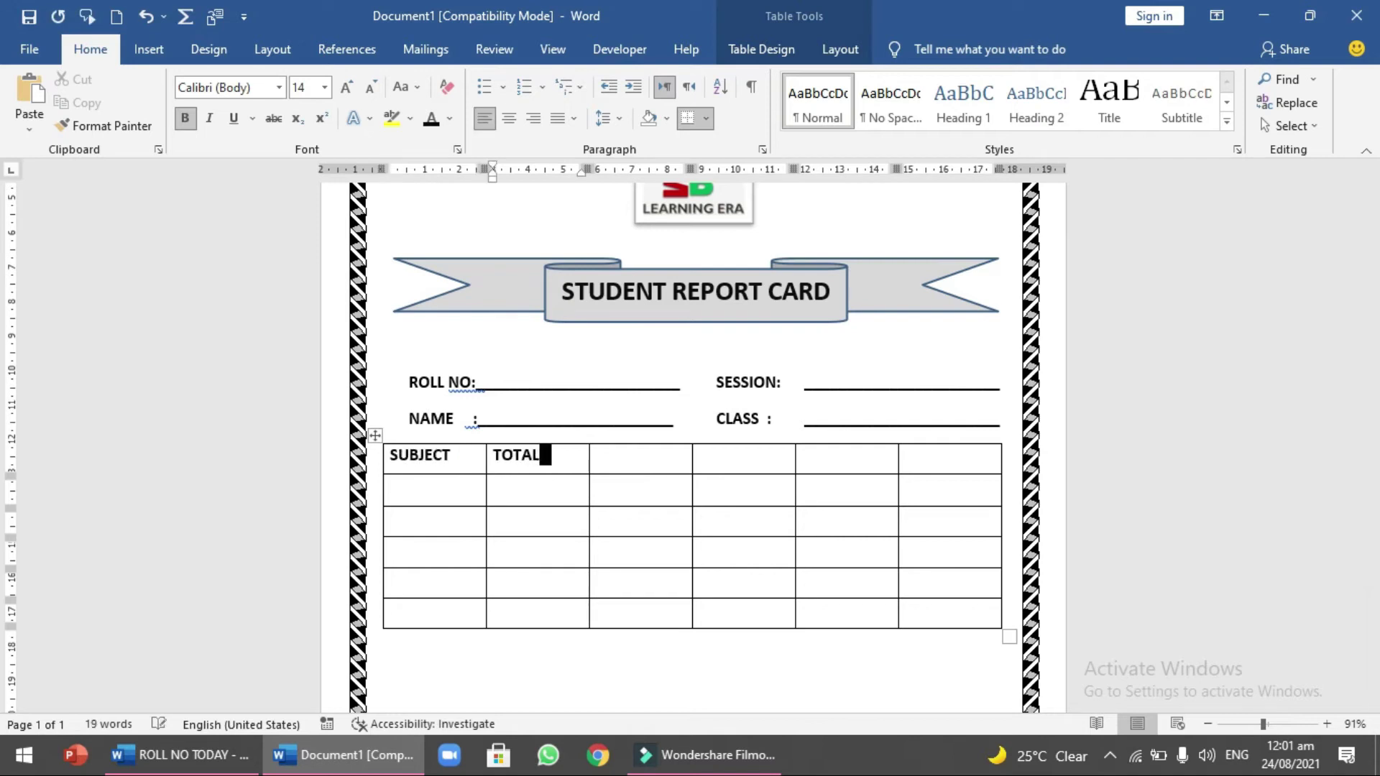
pyautogui.write('MARKS')
pyautogui.press('Tab')
pyautogui.write('OBTAINED MARK')
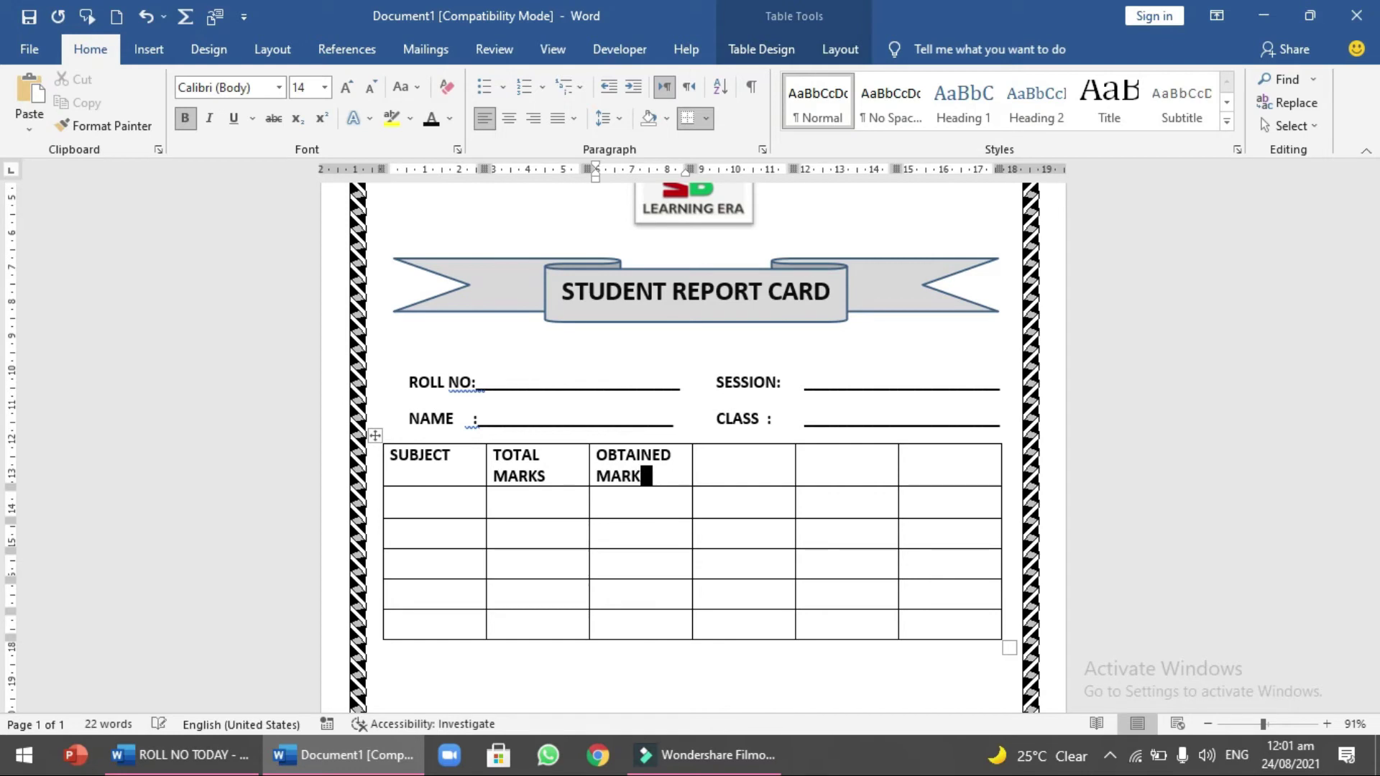
# Step: Enter the remaining headers GRAND TOTAL, PERCENTAGE and GRADE
pyautogui.press('Tab')
pyautogui.write('GRAND')
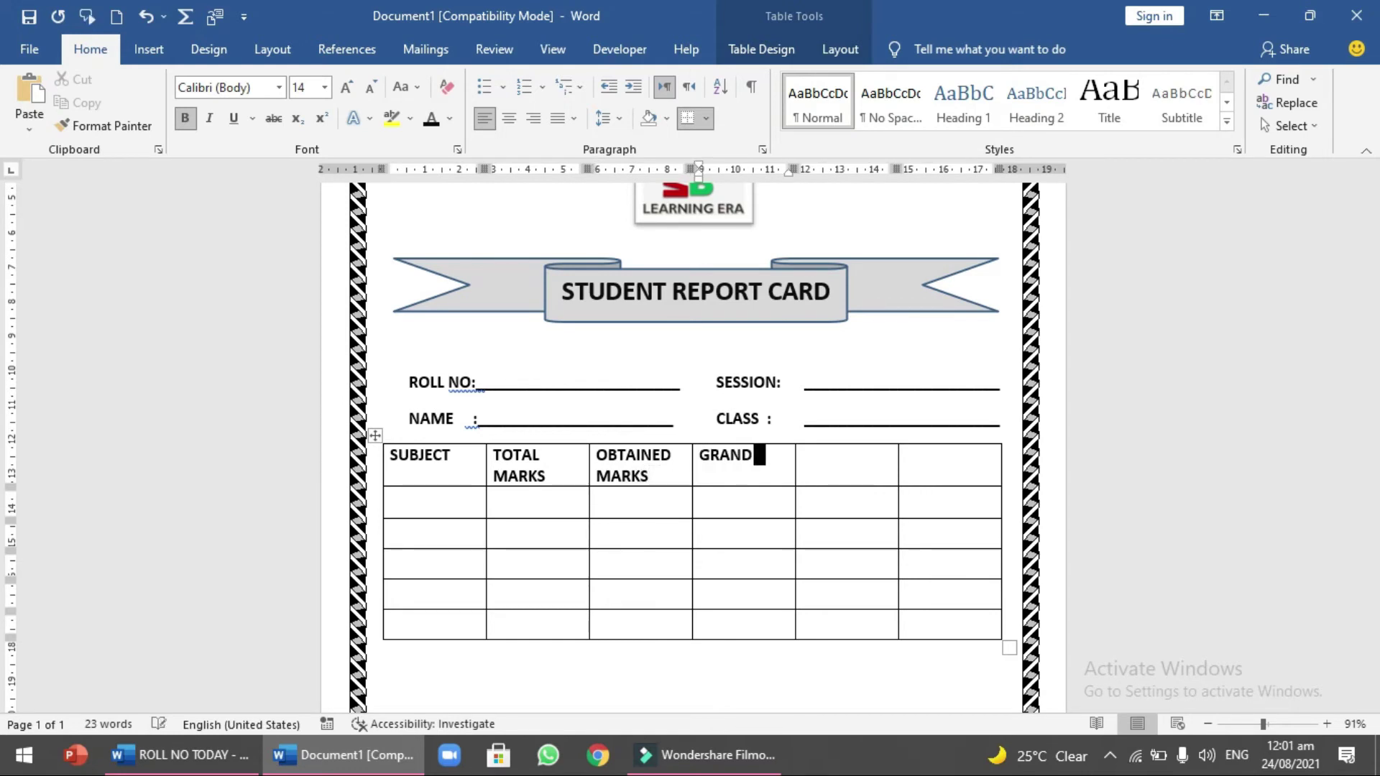
pyautogui.write(' TOTAL')
pyautogui.press('Tab')
pyautogui.write('PERCE')
pyautogui.write('NT')
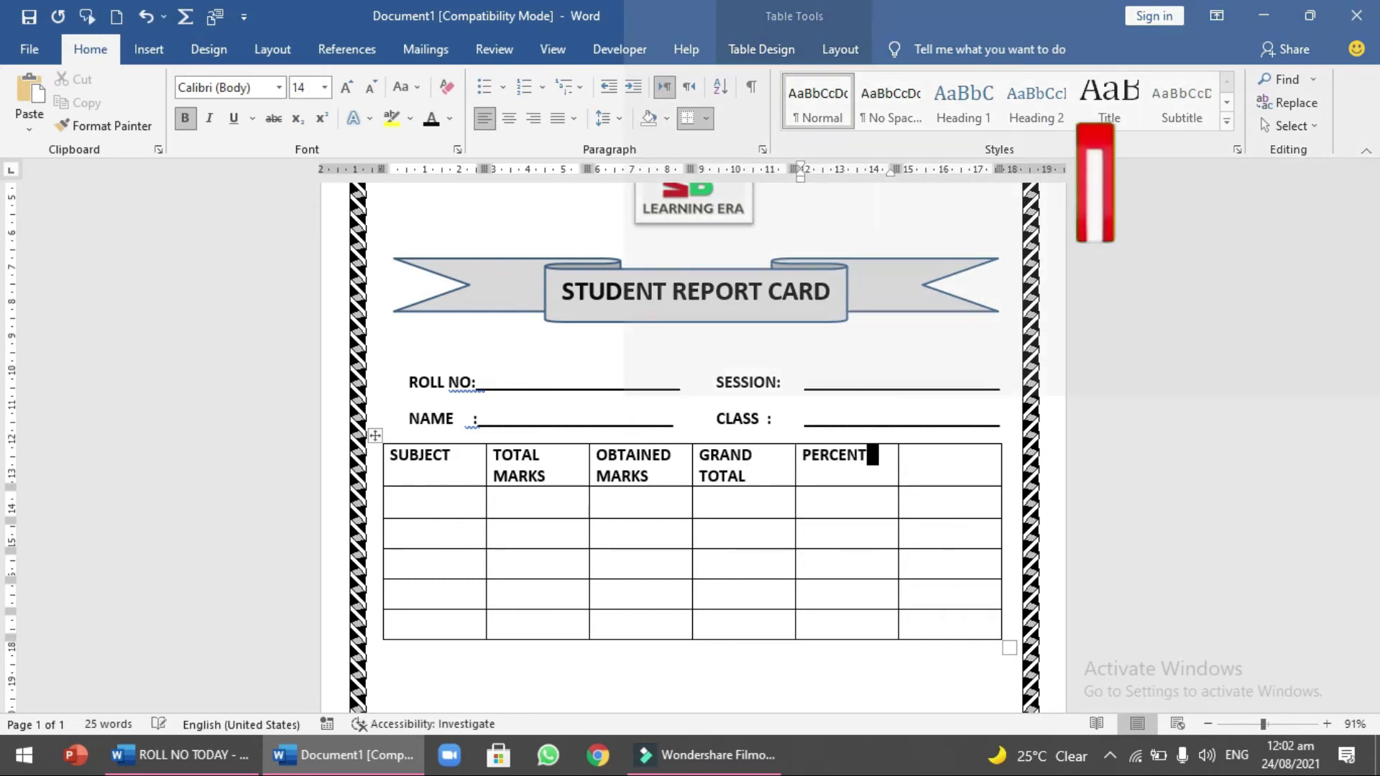
pyautogui.write('AGE')
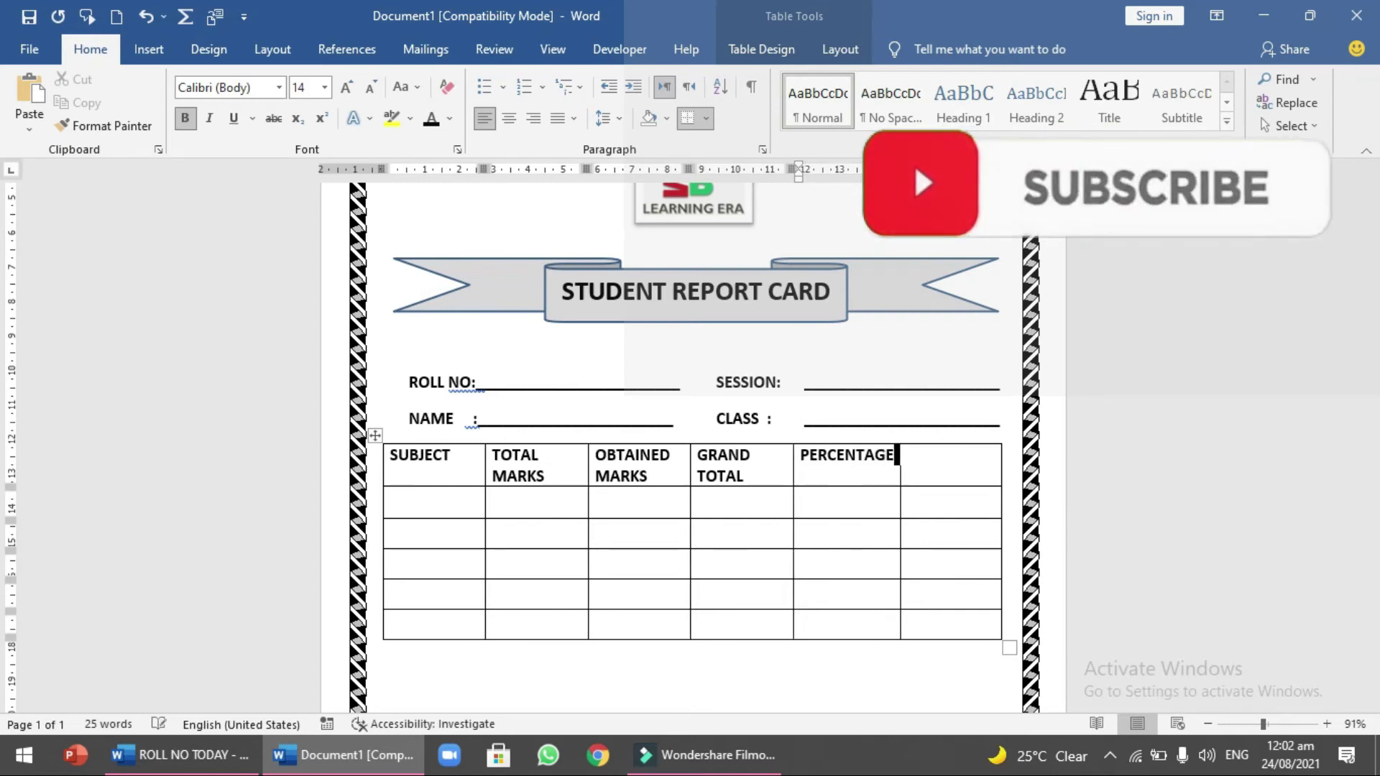
pyautogui.press('Tab')
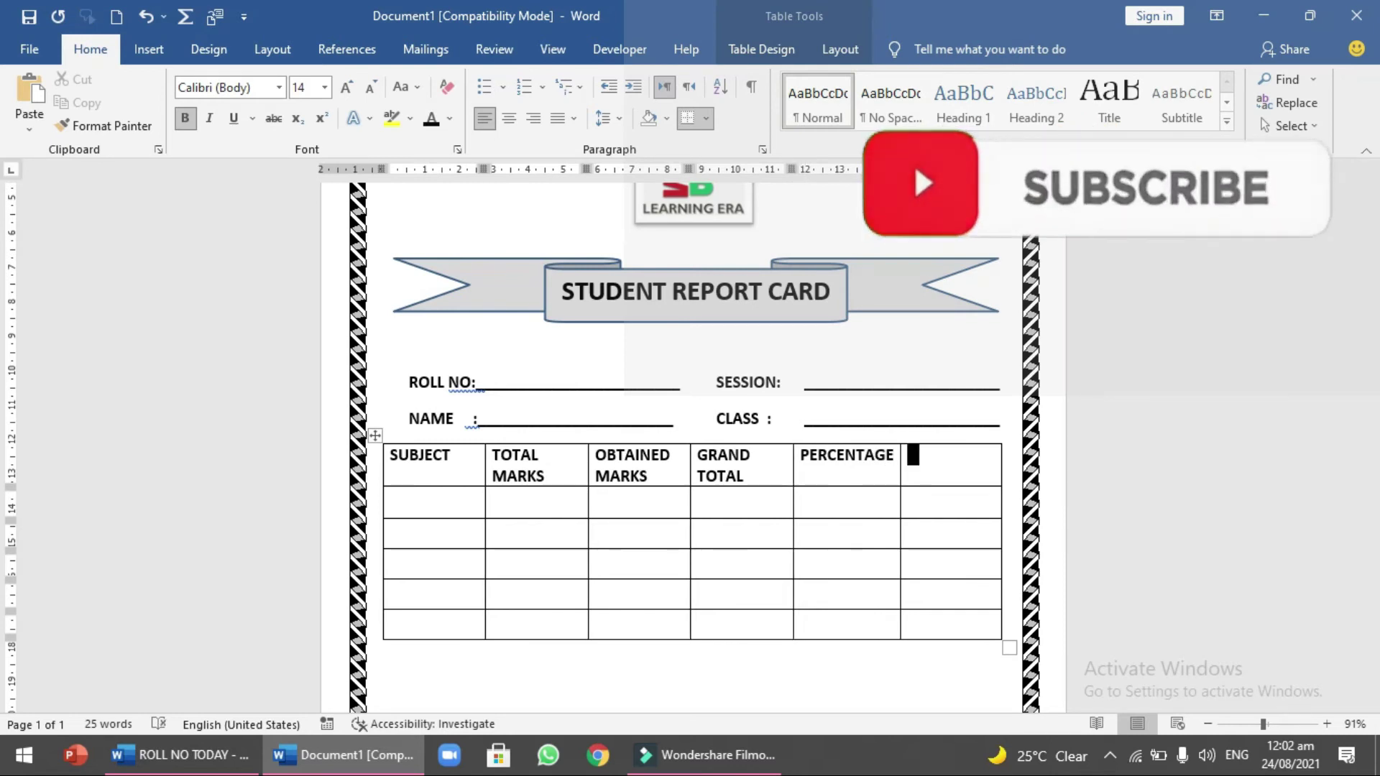
pyautogui.write('GRADE')
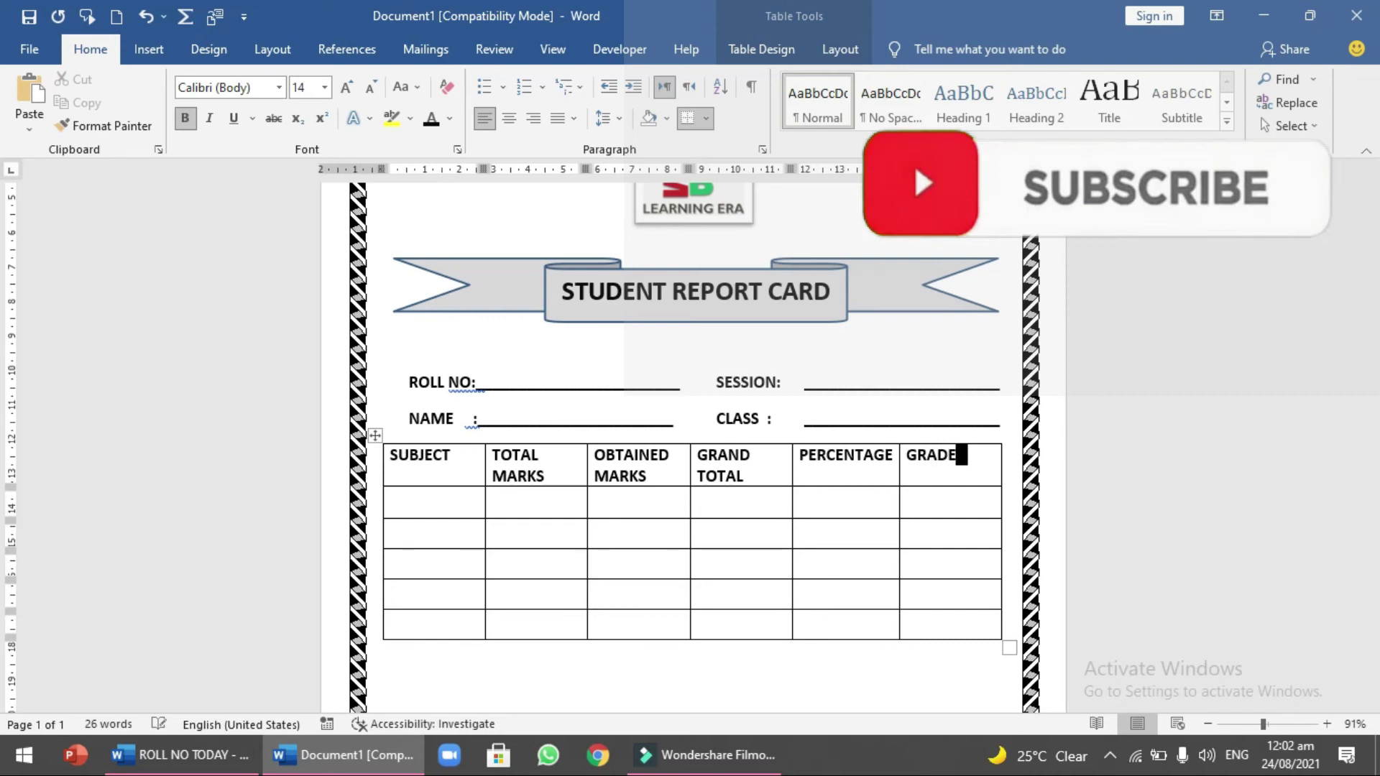
# Step: Centre the text across the whole marks table
pyautogui.click(375, 437)
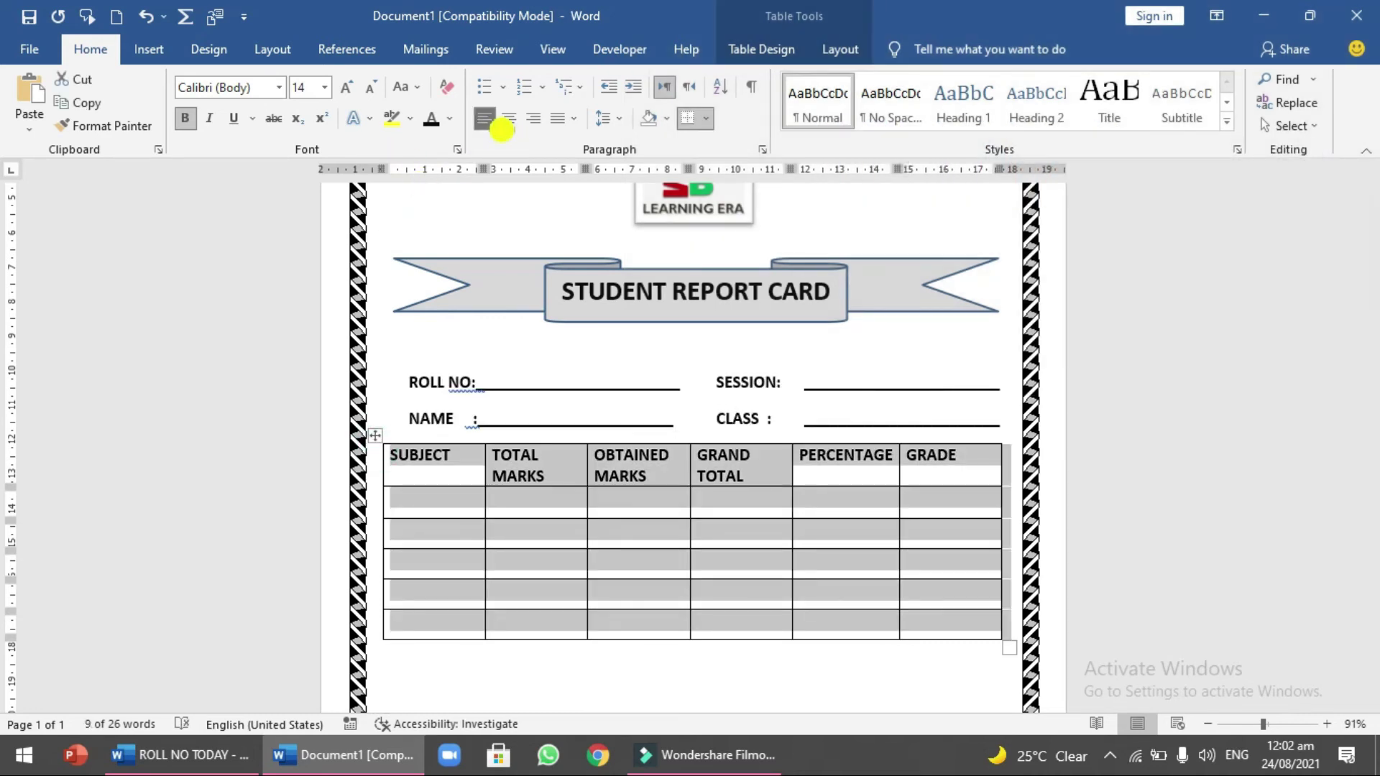
pyautogui.click(496, 120)
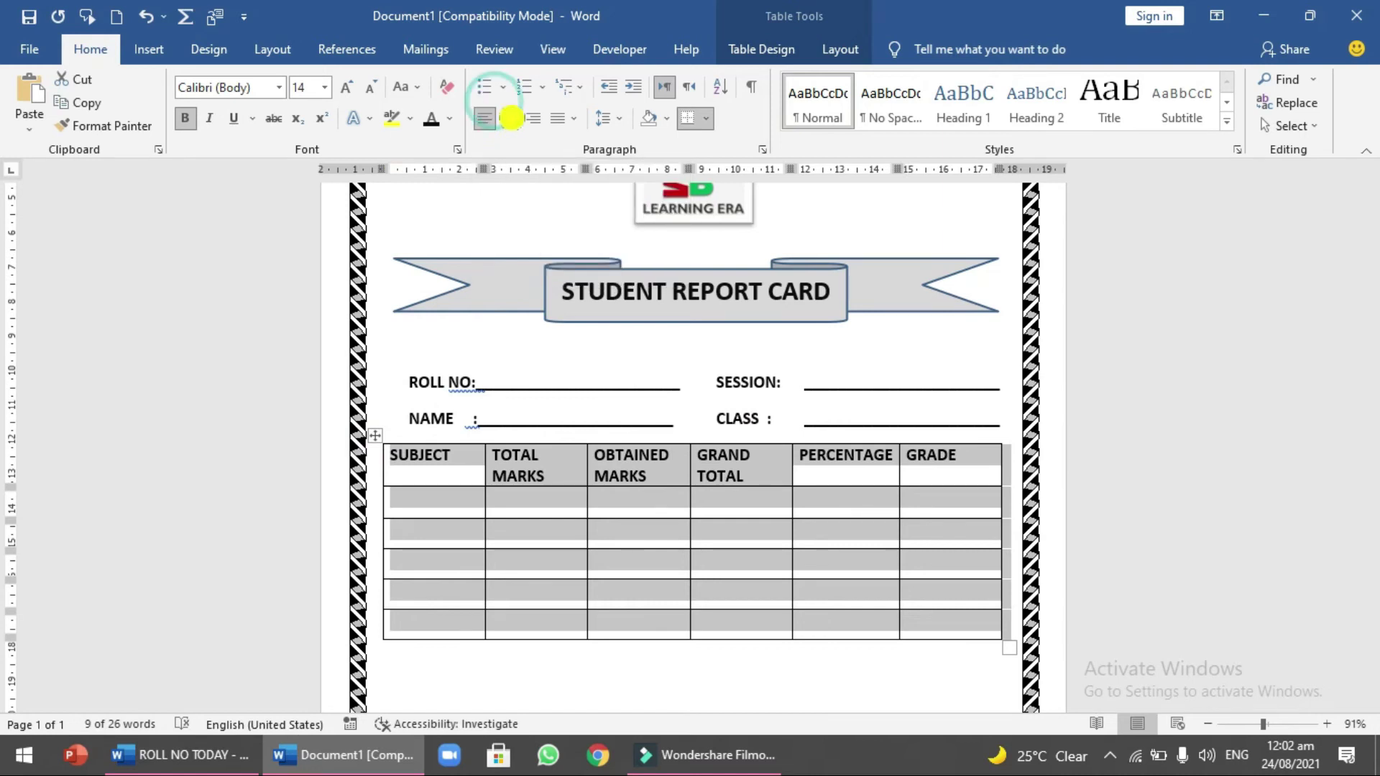
pyautogui.click(509, 120)
pyautogui.click(454, 511)
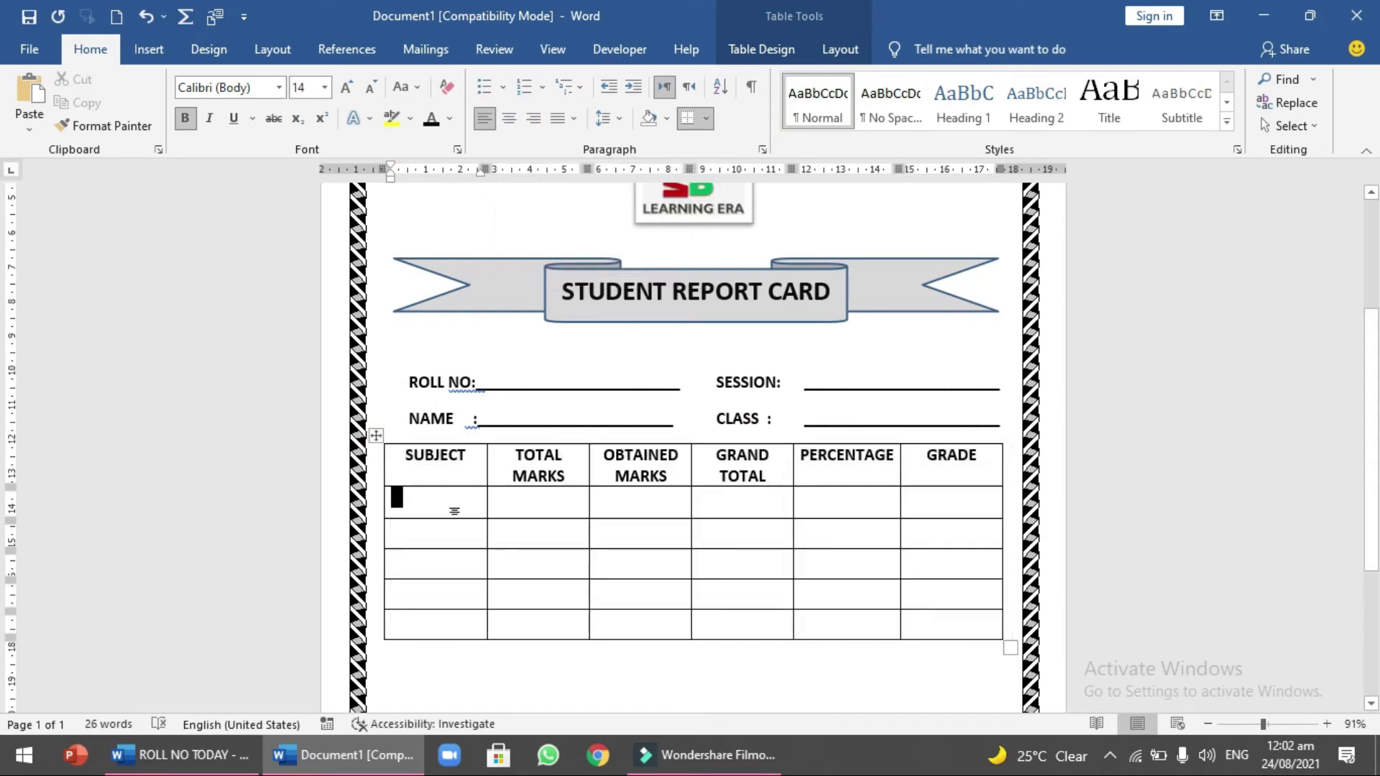
# Step: Enter the five subjects, ENGLISH through URDU, each with 100 total marks, centred
pyautogui.write('ENG')
pyautogui.write('LISH')
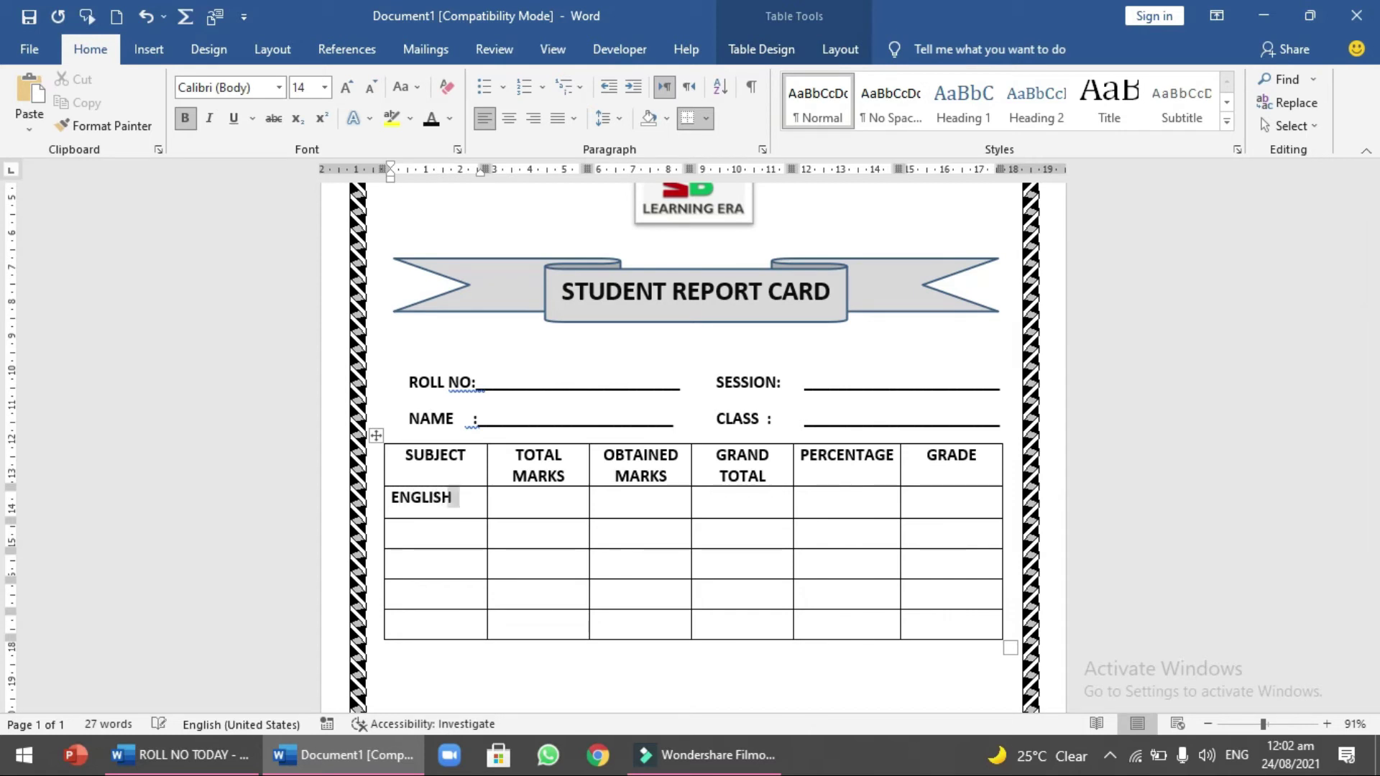
pyautogui.write('DU')
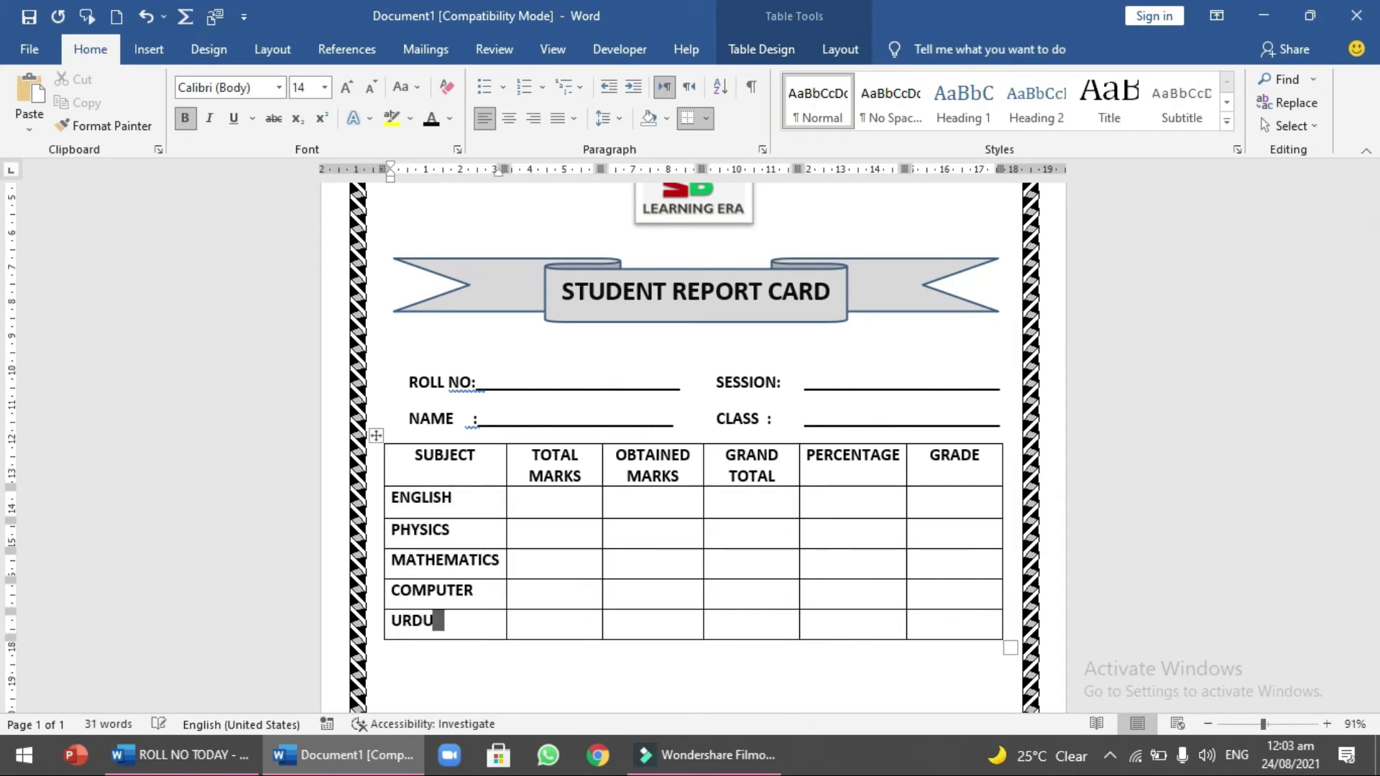
pyautogui.click(566, 516)
pyautogui.write('1')
pyautogui.hotkey('ctrl', 'e')
pyautogui.press('Down')
pyautogui.write('100')
pyautogui.press('Down')
pyautogui.write('100')
pyautogui.press('Down')
pyautogui.write('100')
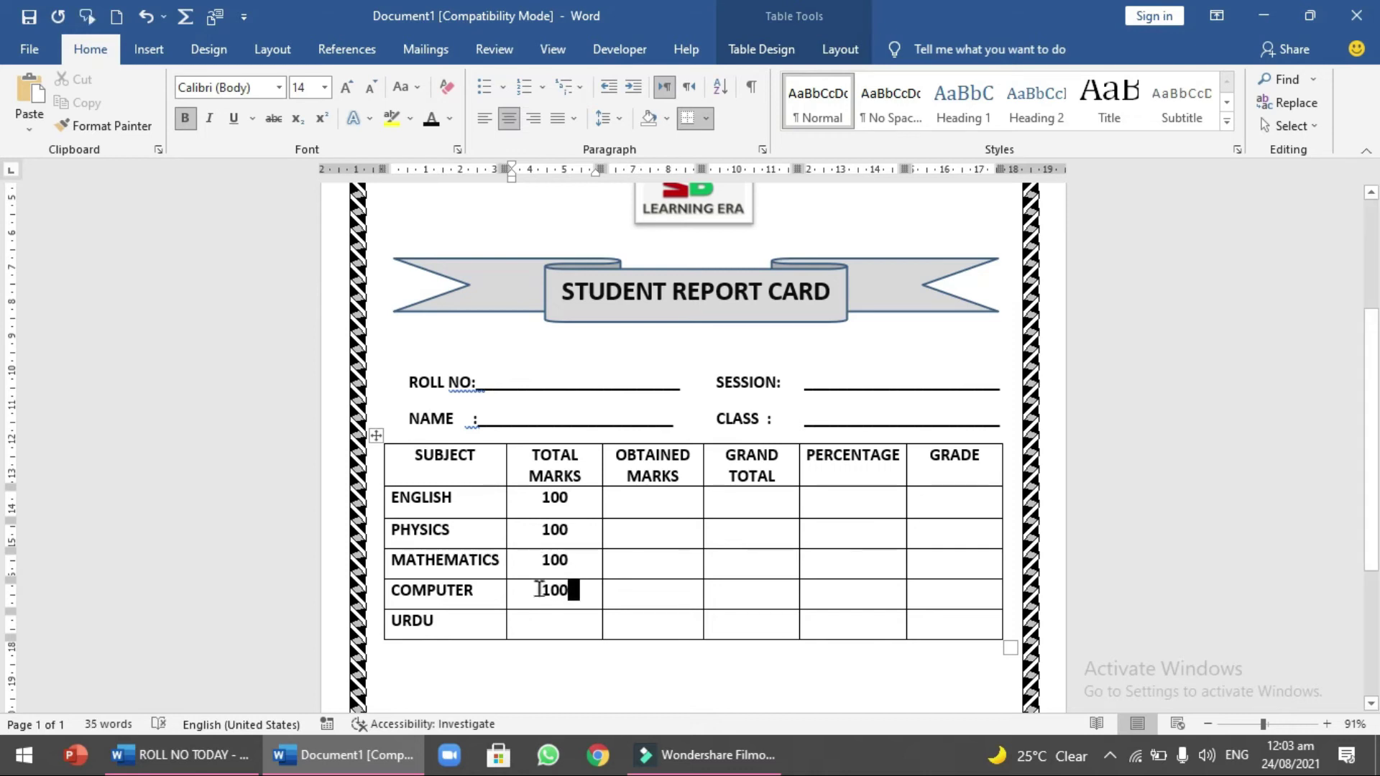
pyautogui.press('Down')
pyautogui.write('100')
pyautogui.press('Down')
# Step: Add a 'REMARKS:' label with an underscore line beneath the table
pyautogui.write('EMARKS:')
pyautogui.press('Tab')
pyautogui.write('_____________________________')
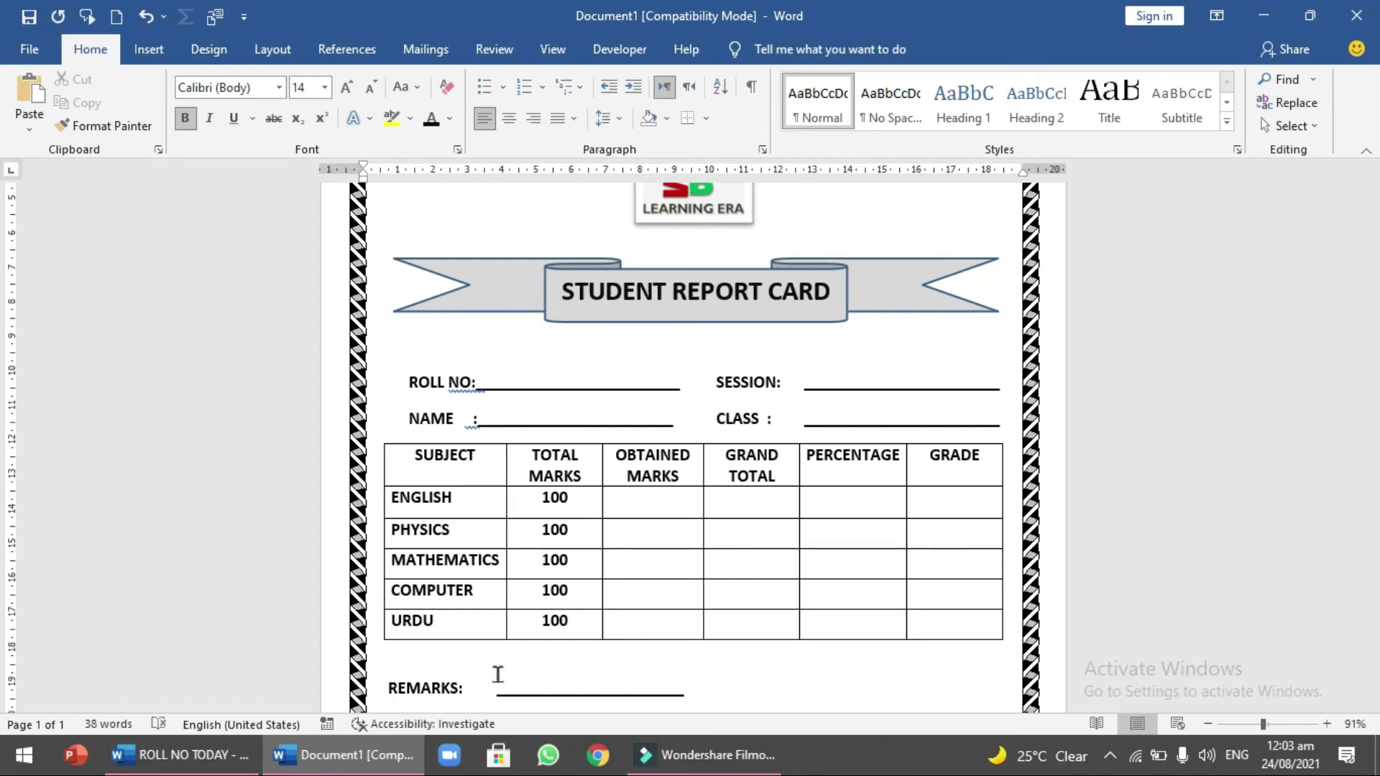
# Step: Type a 'PRINCIPAL' label on a new line indented to the right below REMARKS
pyautogui.press('Return')
pyautogui.press('Return')
pyautogui.press('Return')
pyautogui.press('Return')
pyautogui.press('Return')
pyautogui.press('Return')
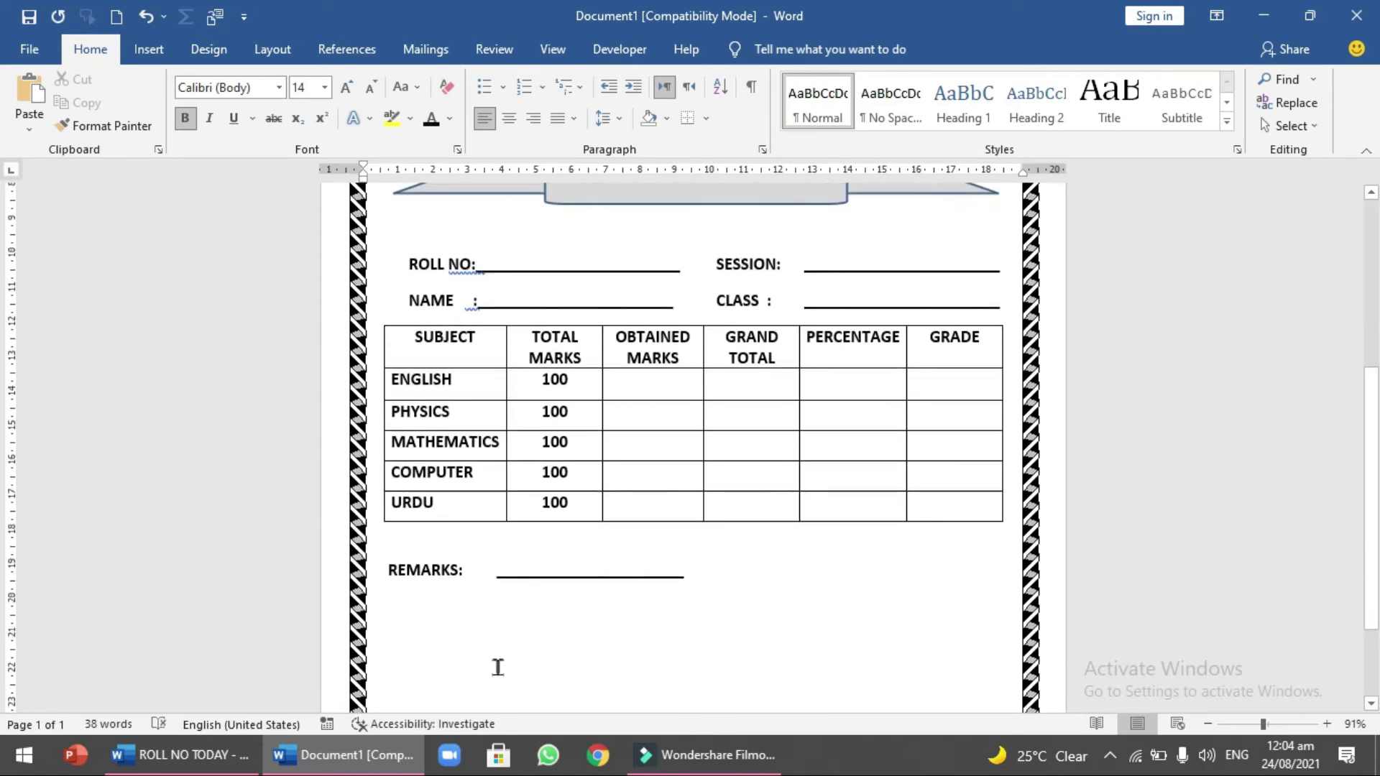
pyautogui.press('Tab')
pyautogui.press('Tab')
pyautogui.press('Tab')
pyautogui.press('Tab')
pyautogui.write('PRINCI')
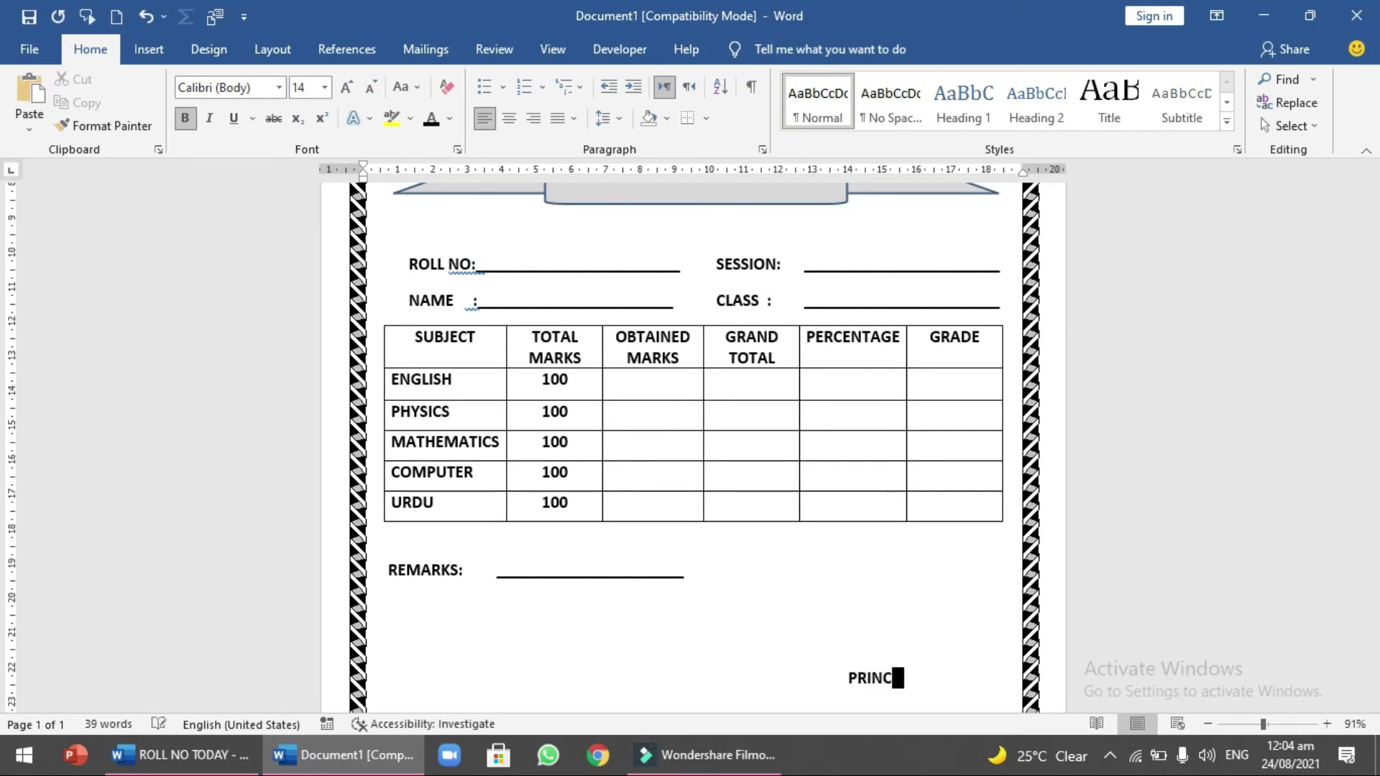
pyautogui.write('PAL')
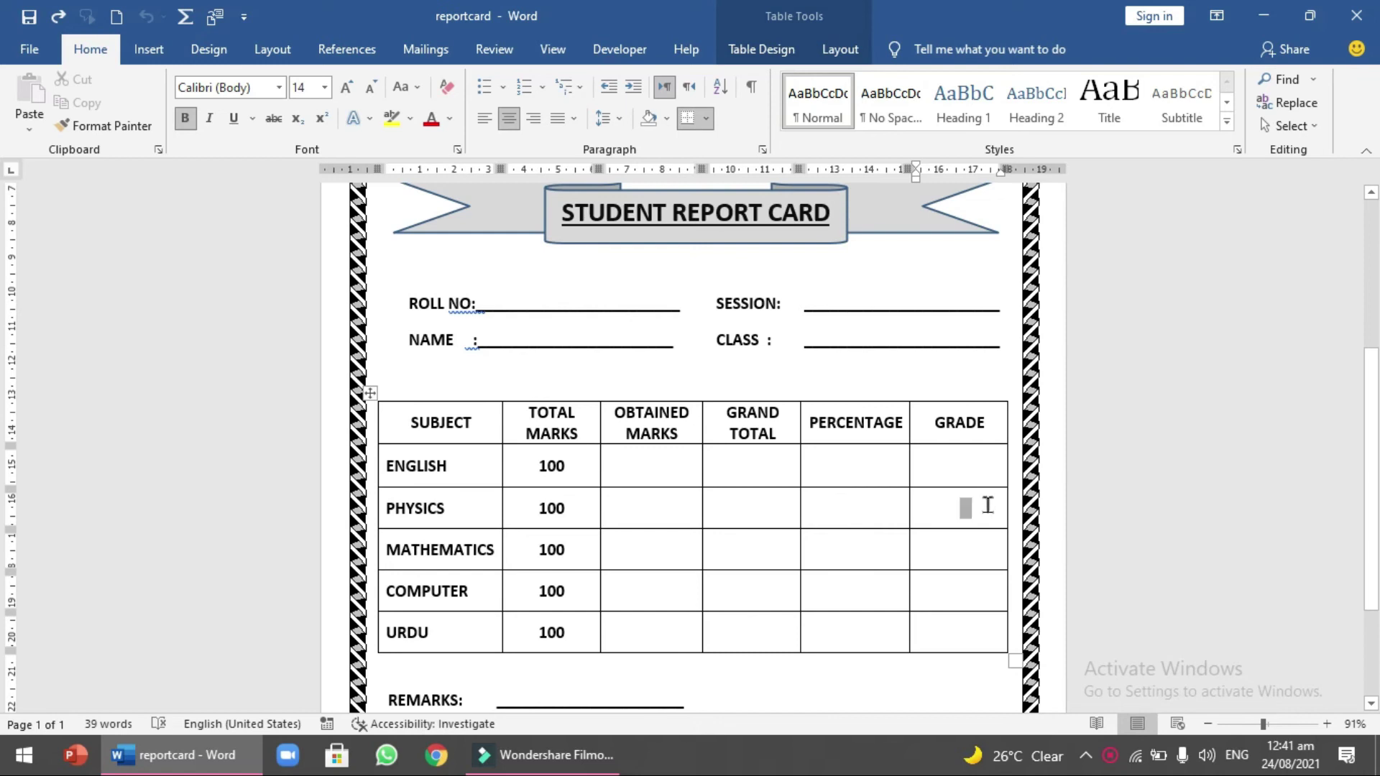
# Step: Merge the five GRAND TOTAL data cells, ENGLISH to URDU, into one cell
pyautogui.click(753, 461)
pyautogui.click(754, 460)
pyautogui.moveTo(755, 463); pyautogui.dragTo(774, 631)
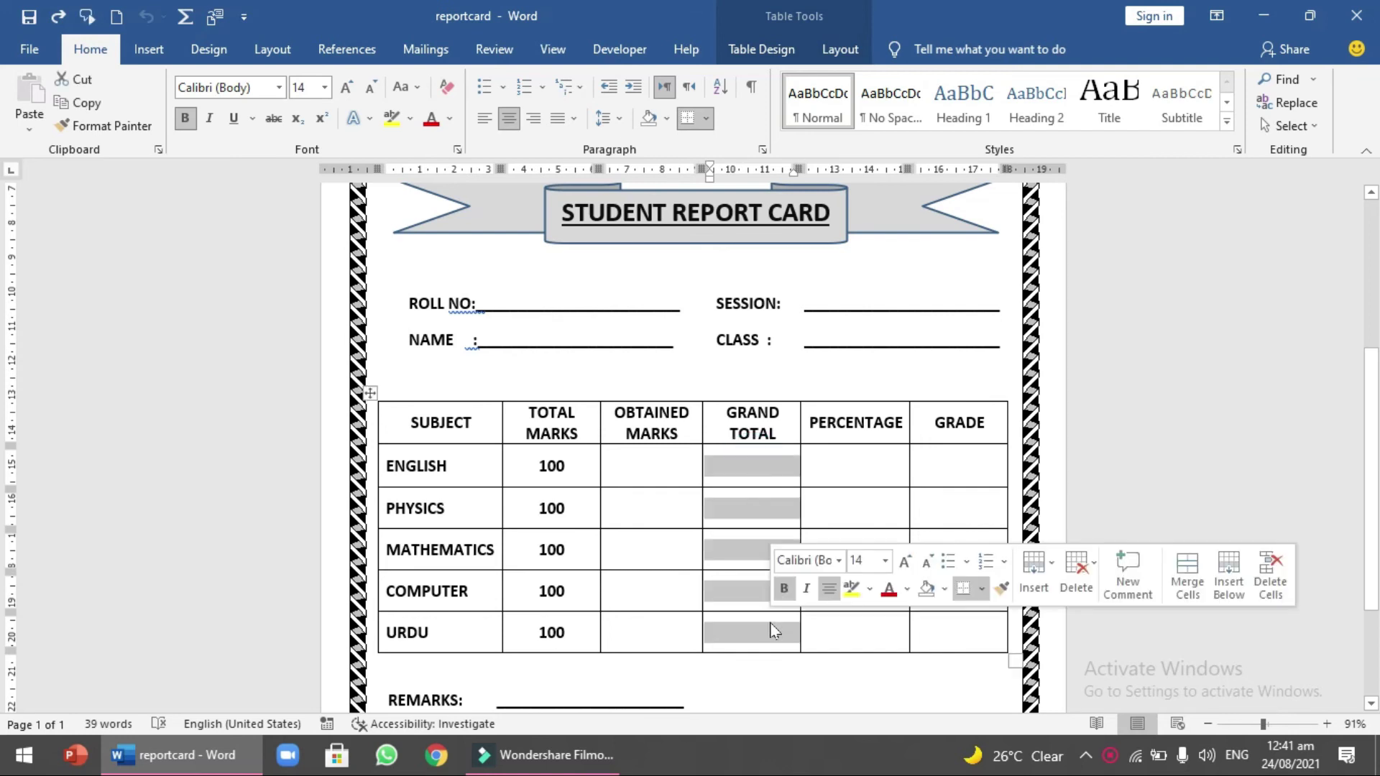
pyautogui.rightClick(740, 575)
pyautogui.click(811, 459)
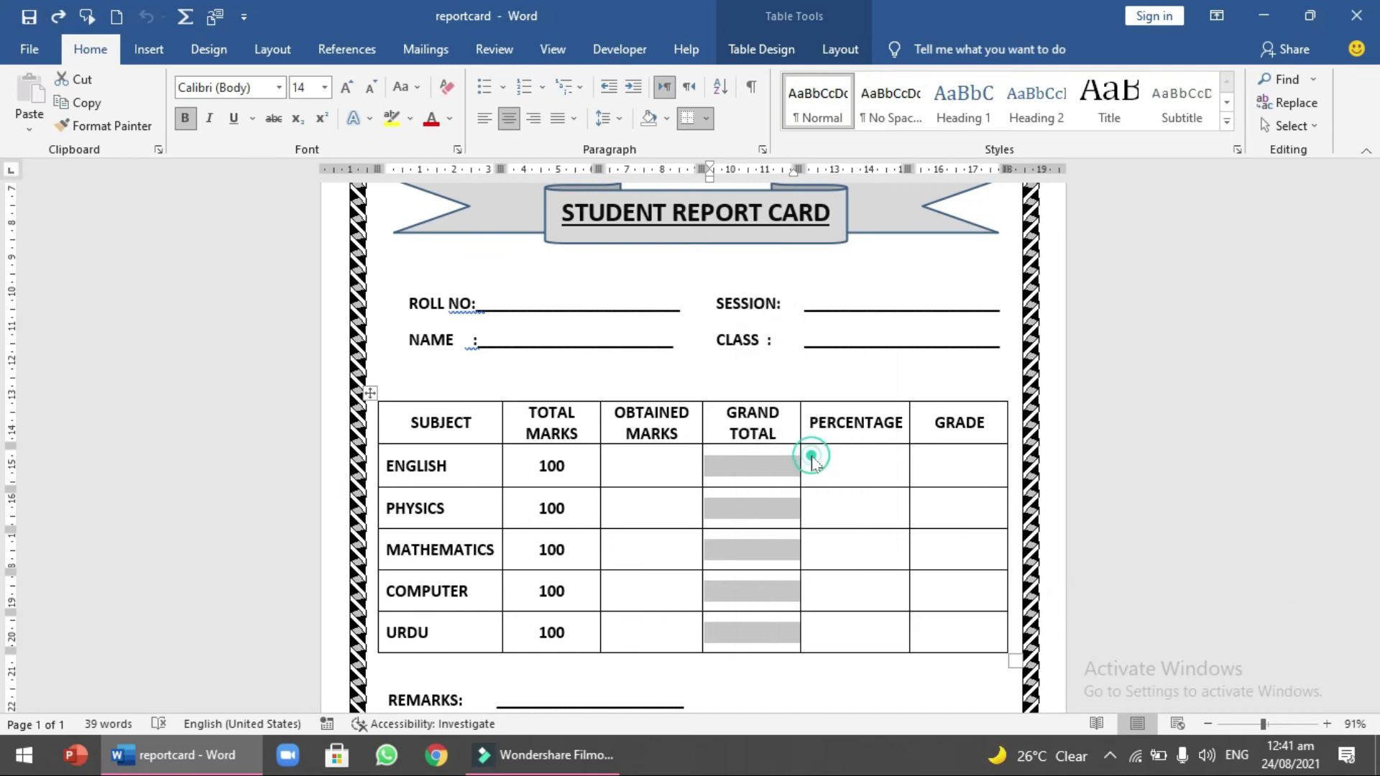
# Step: Merge the PERCENTAGE and GRADE data cells into one tall cell each
pyautogui.moveTo(828, 457); pyautogui.dragTo(866, 628)
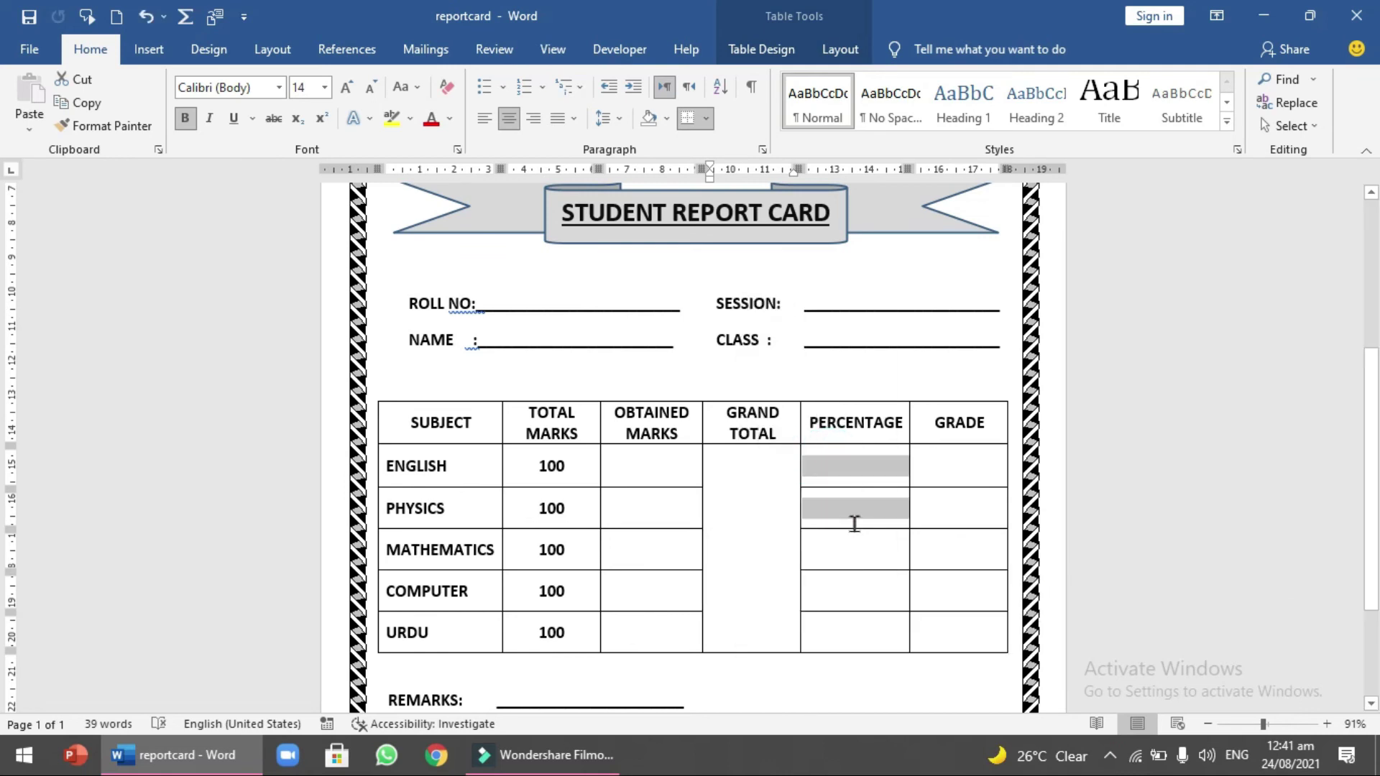
pyautogui.rightClick(866, 626)
pyautogui.click(930, 506)
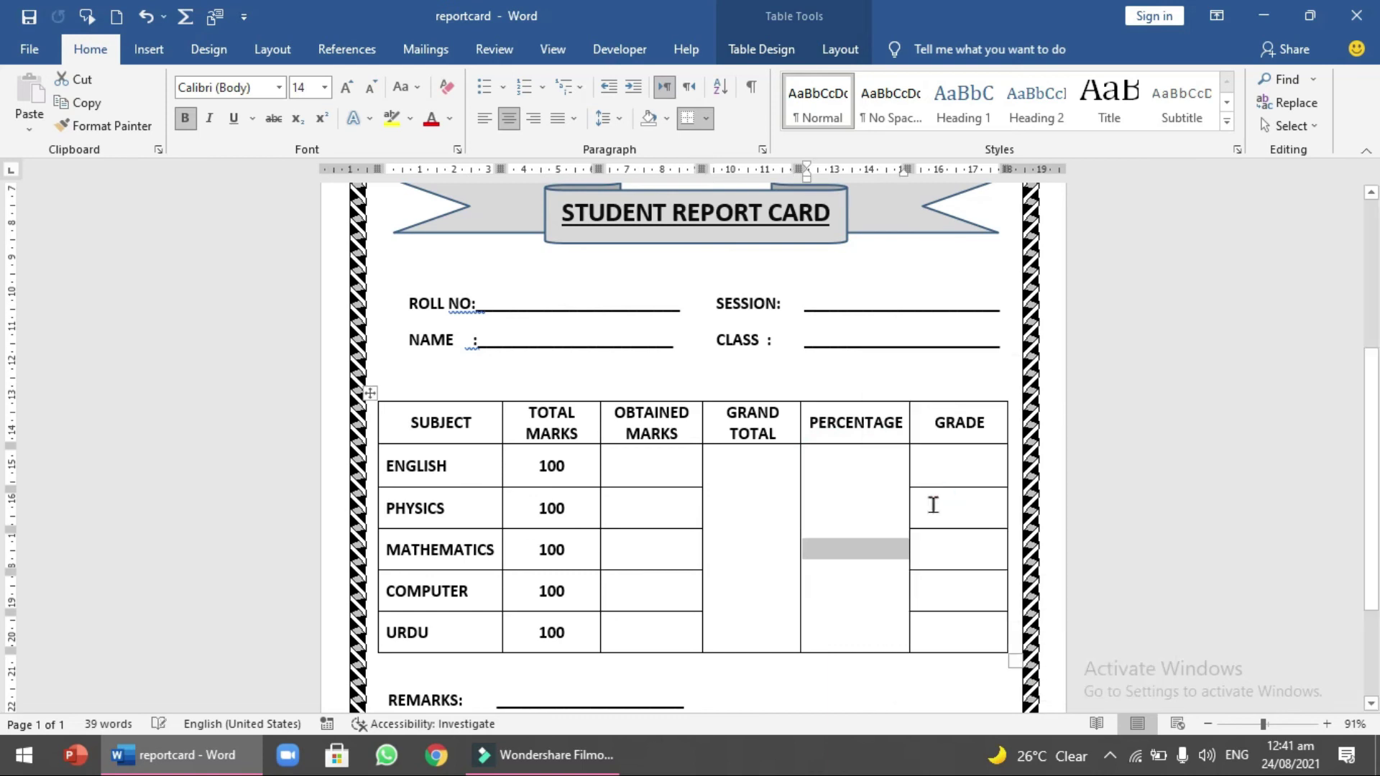
pyautogui.moveTo(945, 476); pyautogui.dragTo(979, 633)
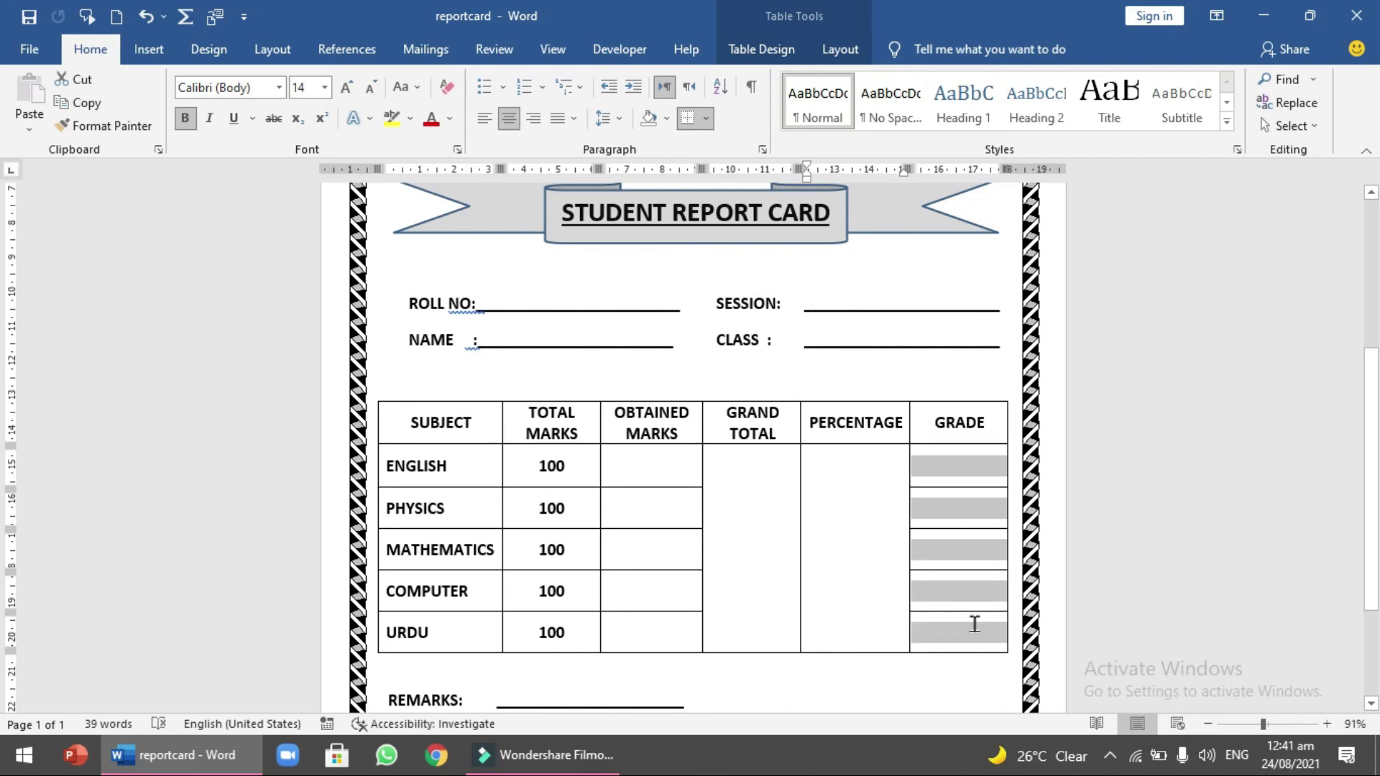
pyautogui.rightClick(976, 633)
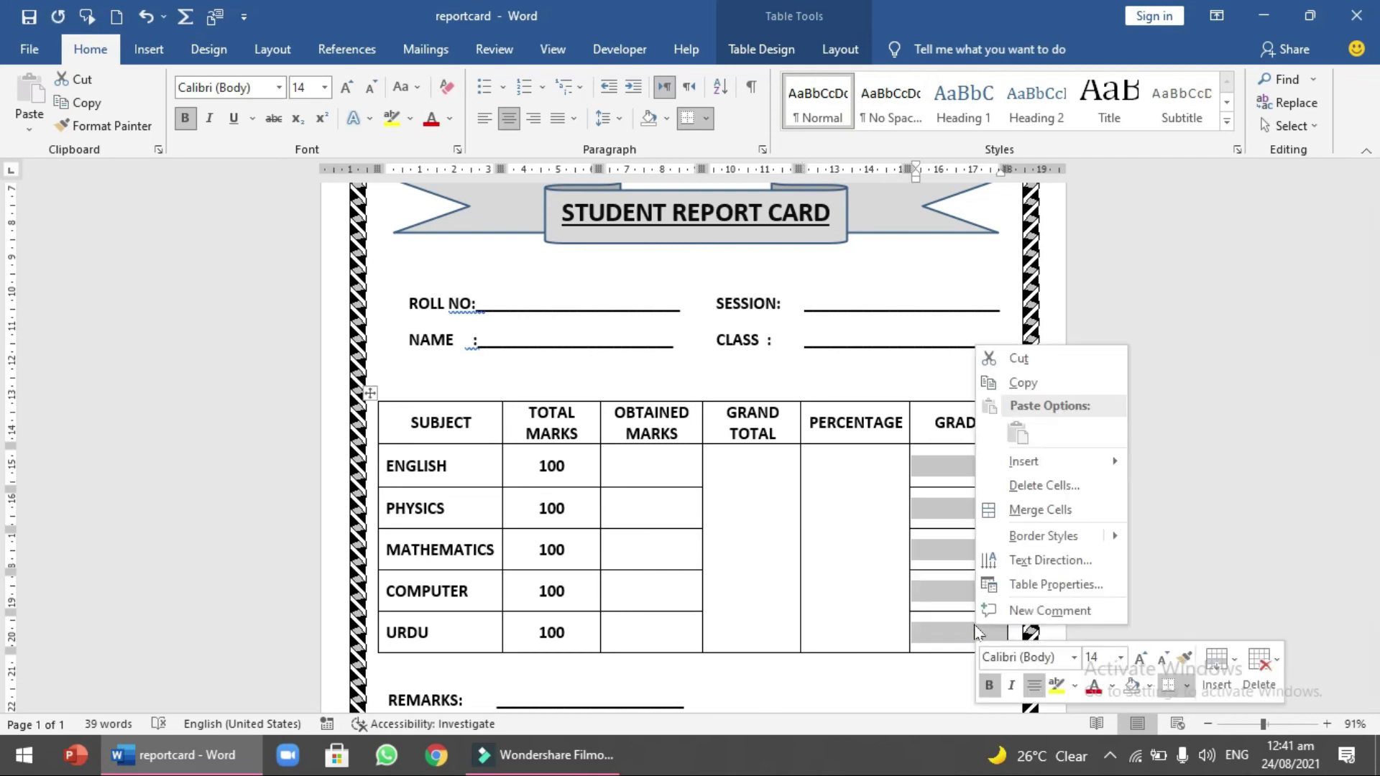
pyautogui.click(1031, 510)
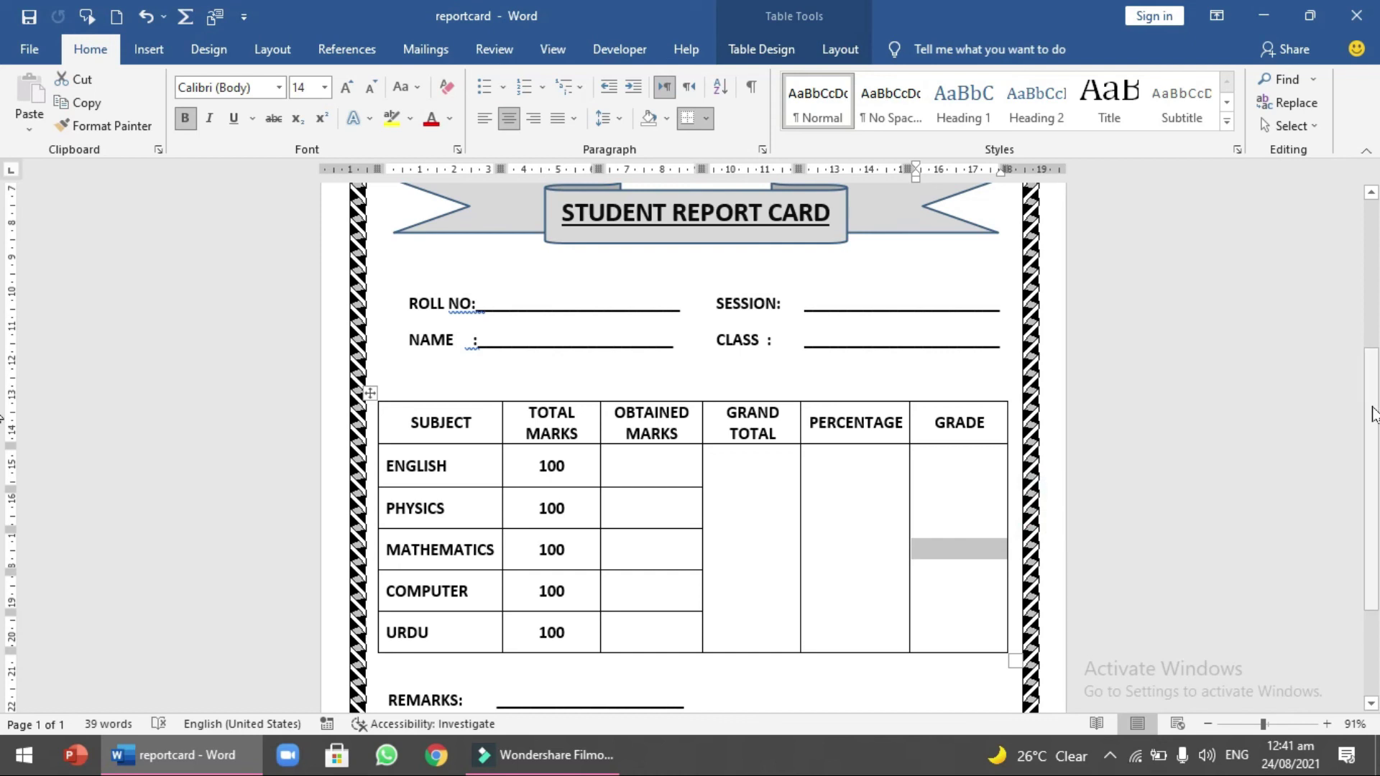
pyautogui.moveTo(1373, 413); pyautogui.dragTo(1375, 480)
pyautogui.scroll(10, 1332, 263)
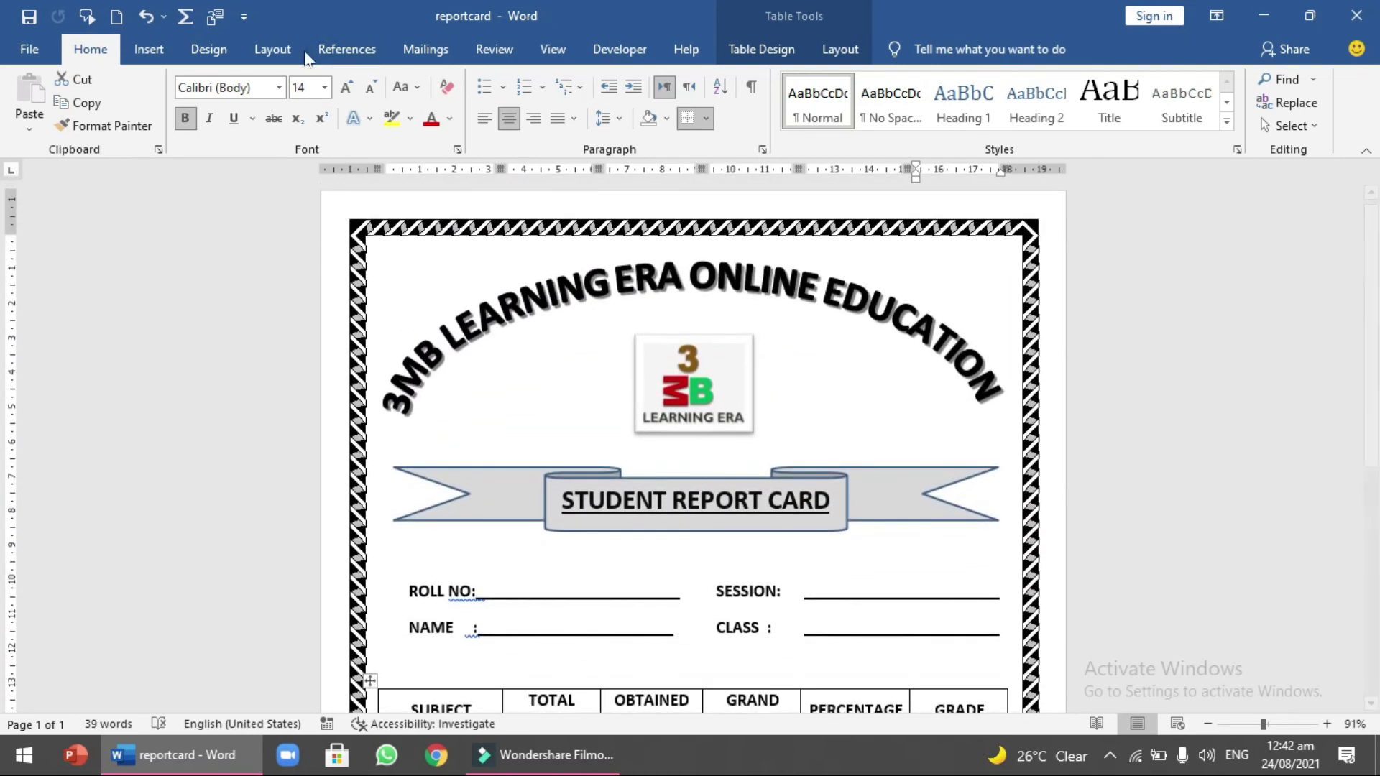
pyautogui.click(35, 45)
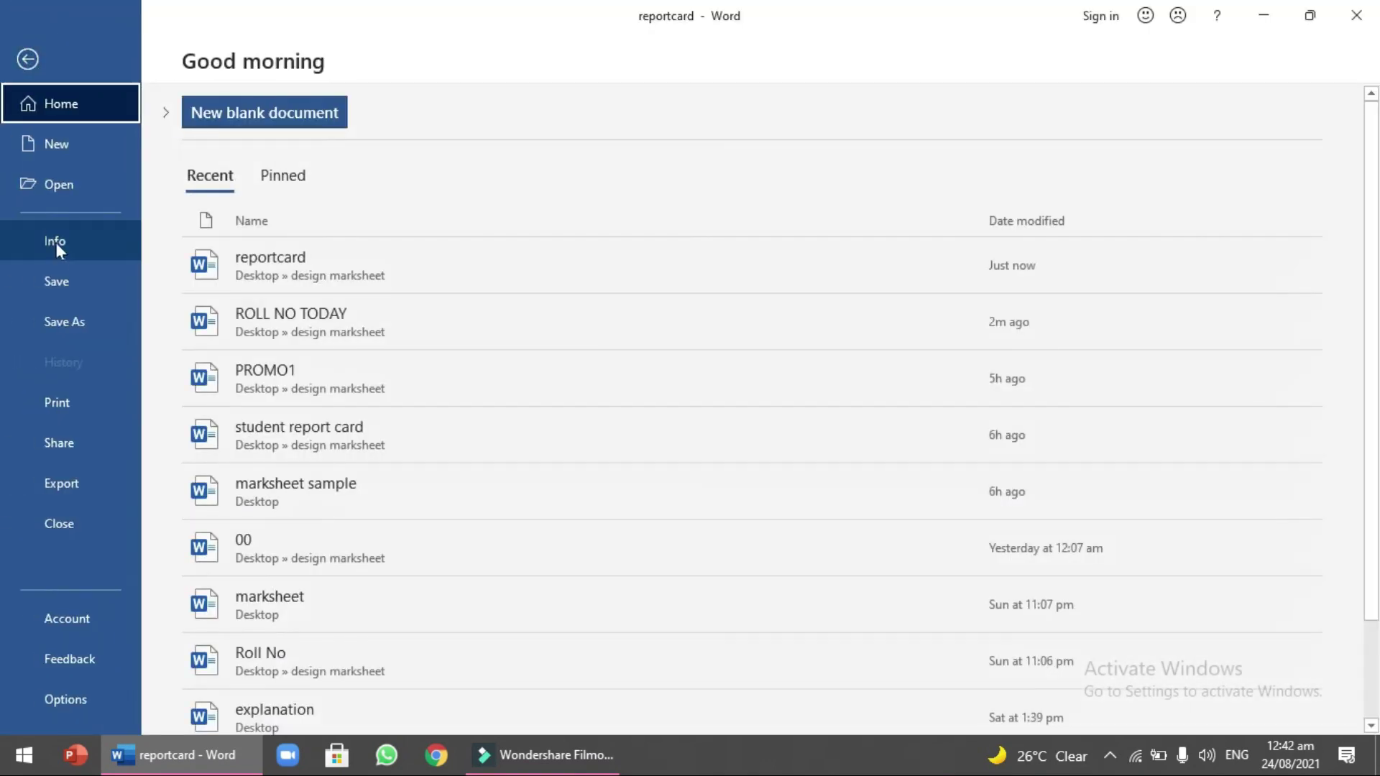
pyautogui.click(74, 404)
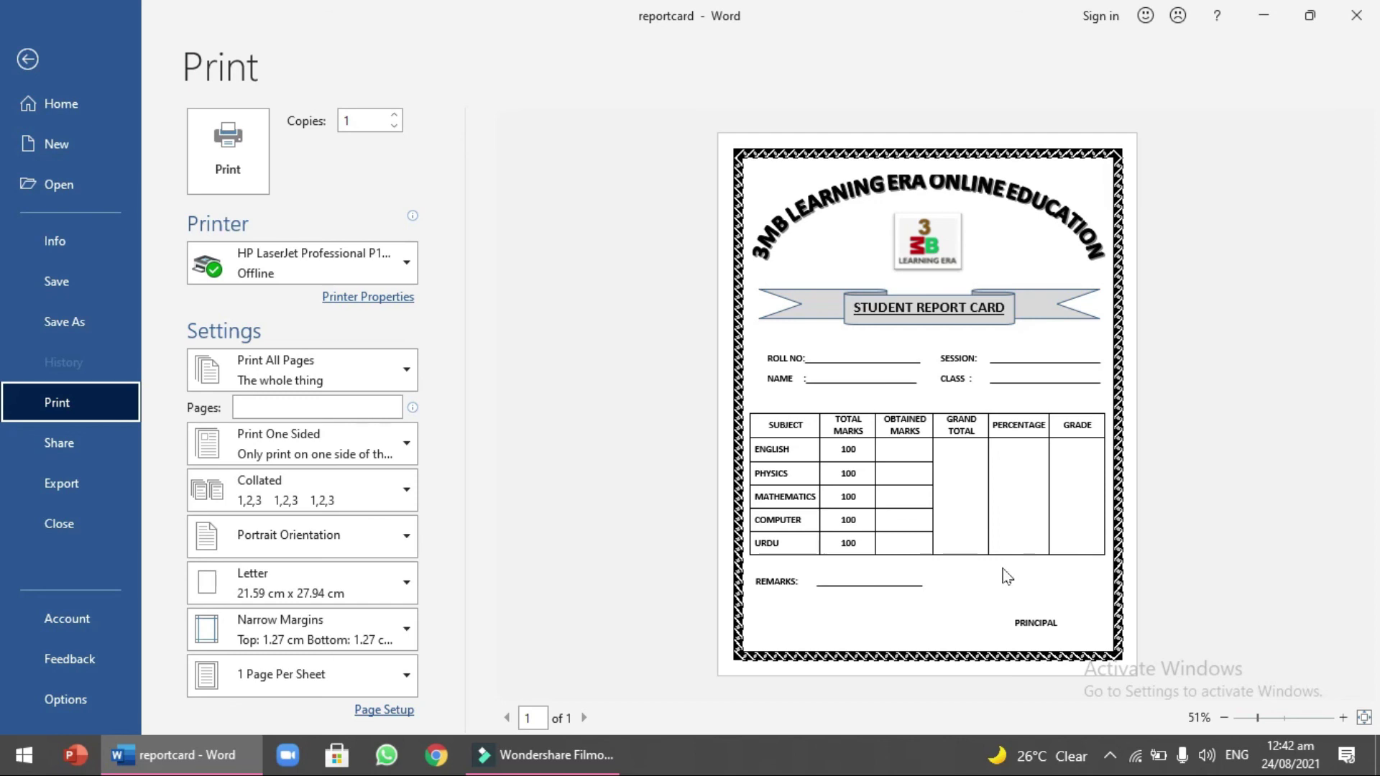
pyautogui.press('Escape')
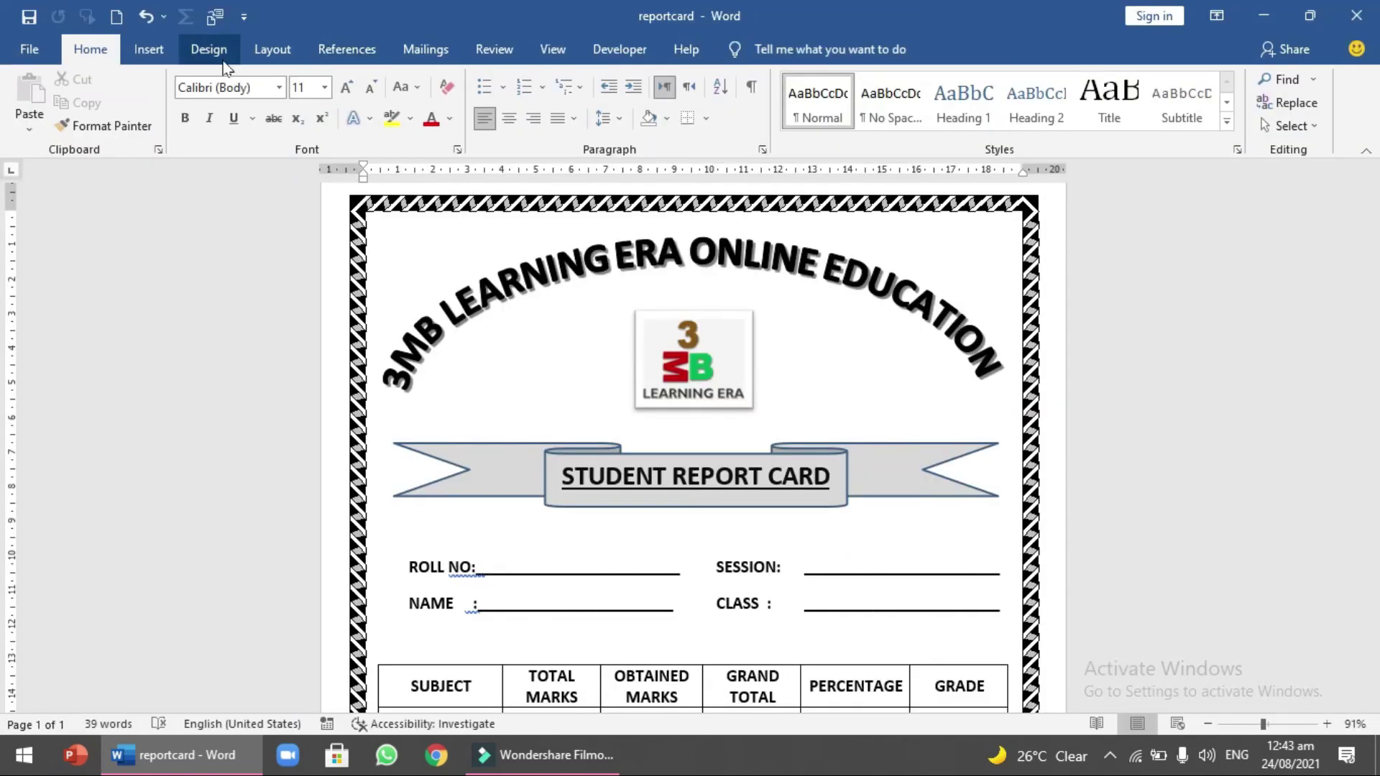
# Step: Set the page colour to Dark Blue, Text 2, Lighter 80%
pyautogui.click(208, 49)
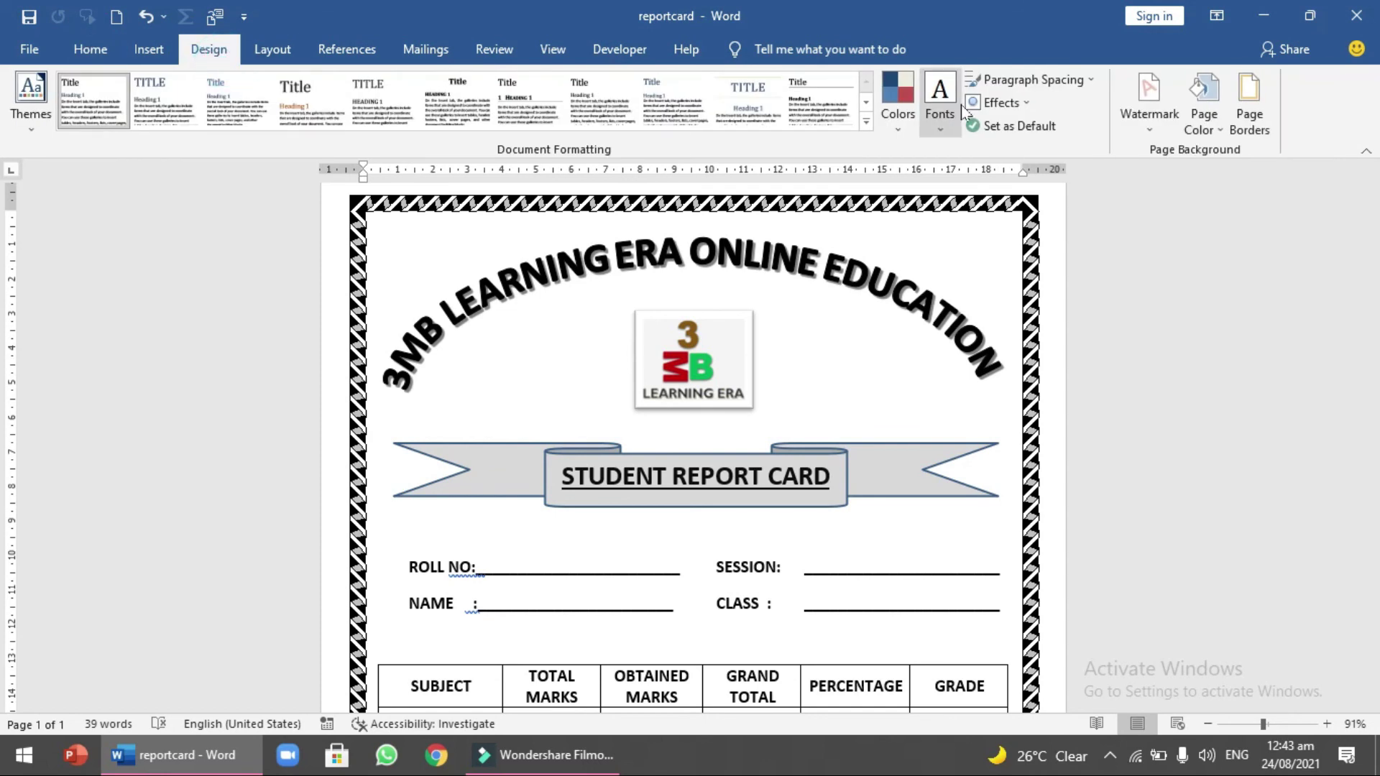
pyautogui.click(1215, 132)
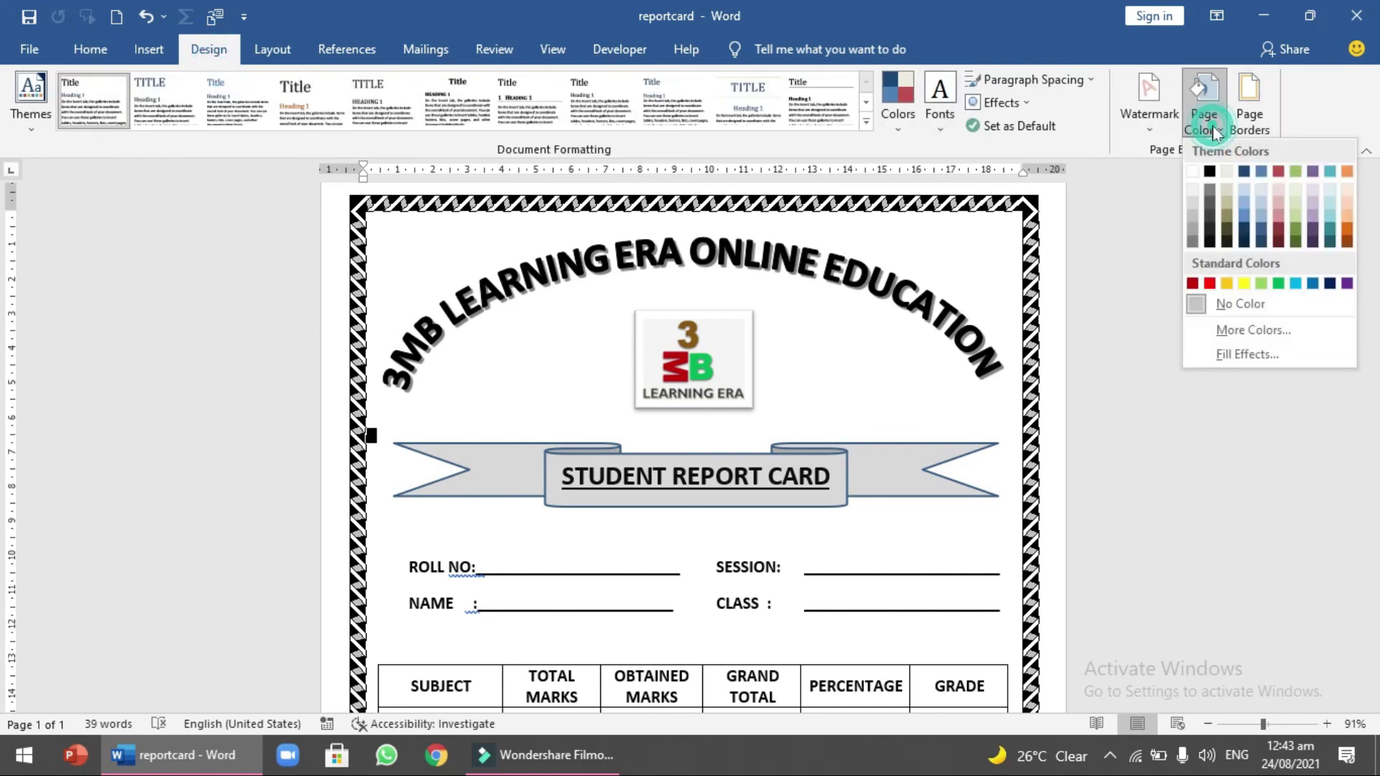
pyautogui.click(1246, 199)
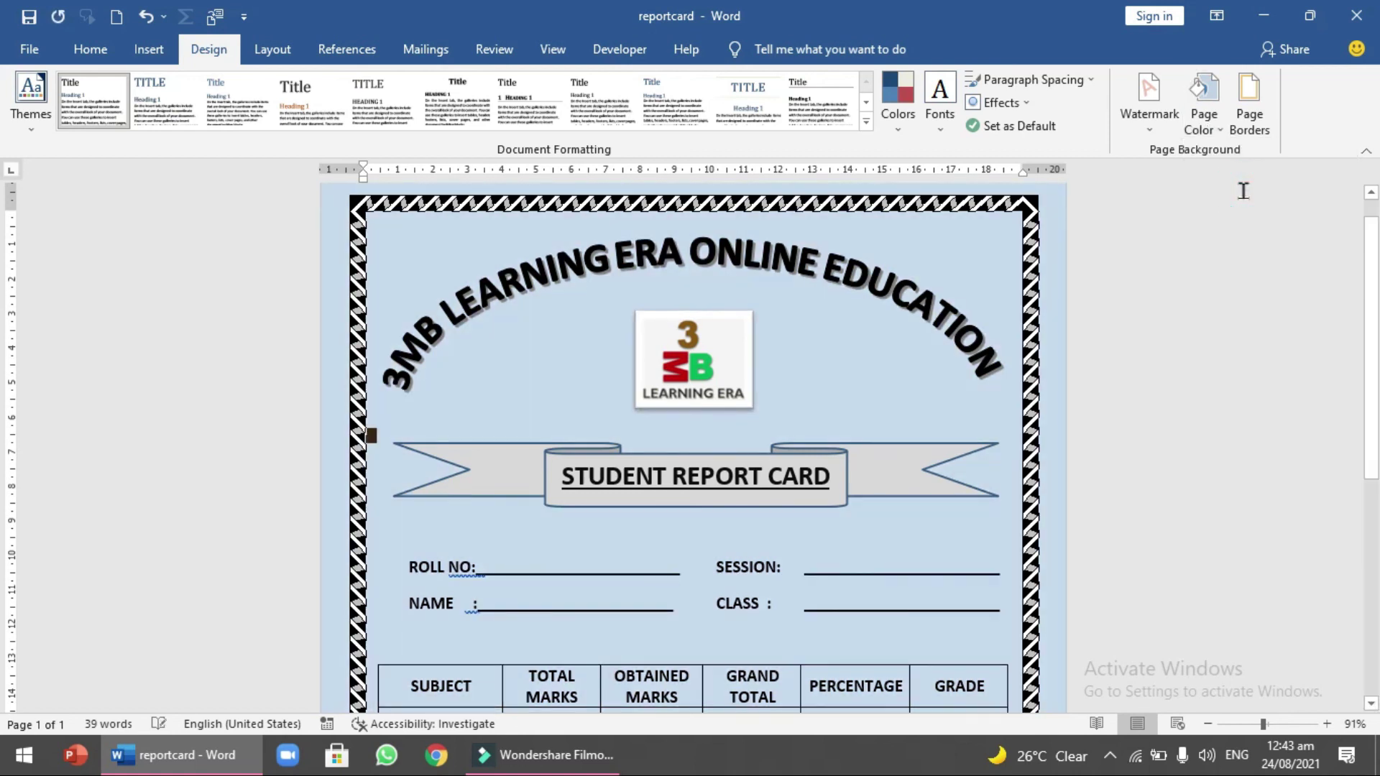
pyautogui.moveTo(1372, 271); pyautogui.dragTo(1376, 435)
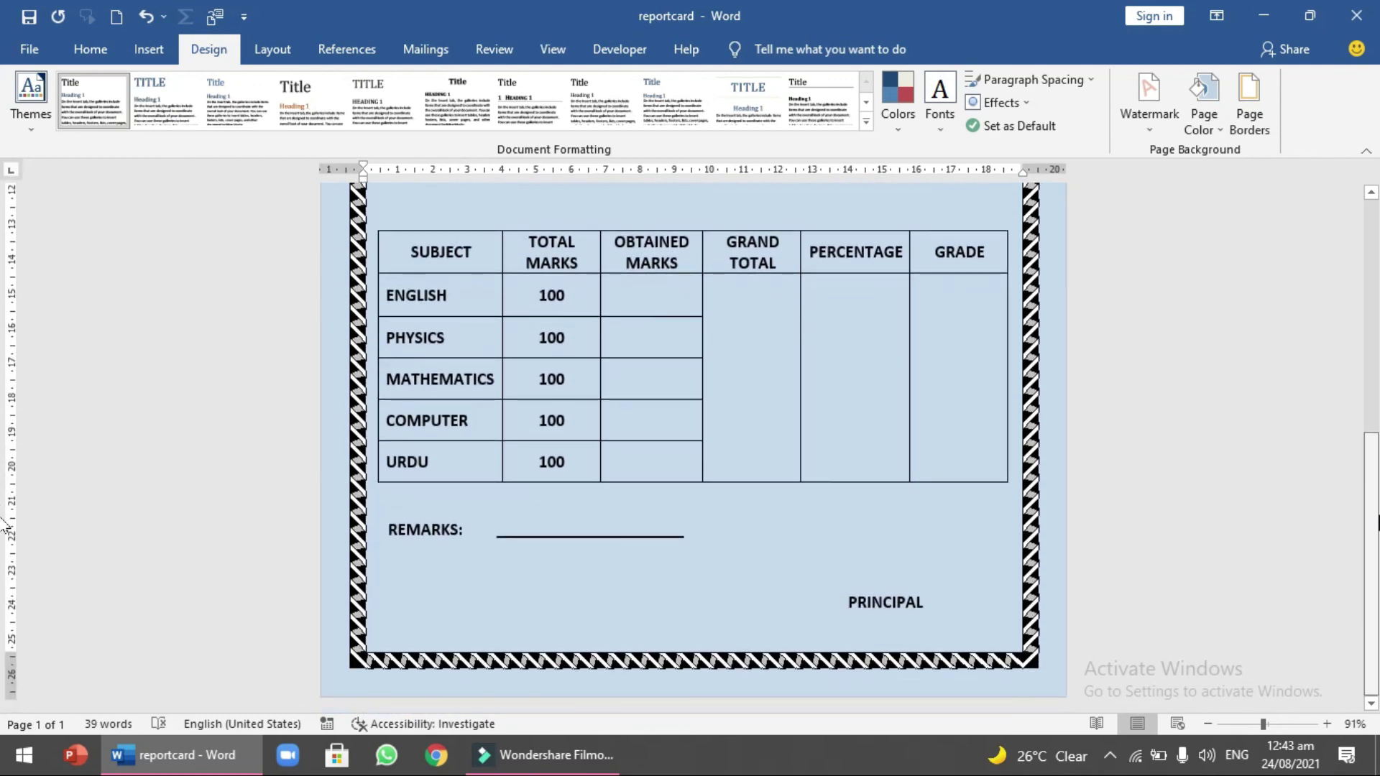
pyautogui.moveTo(1376, 435); pyautogui.dragTo(1311, 266)
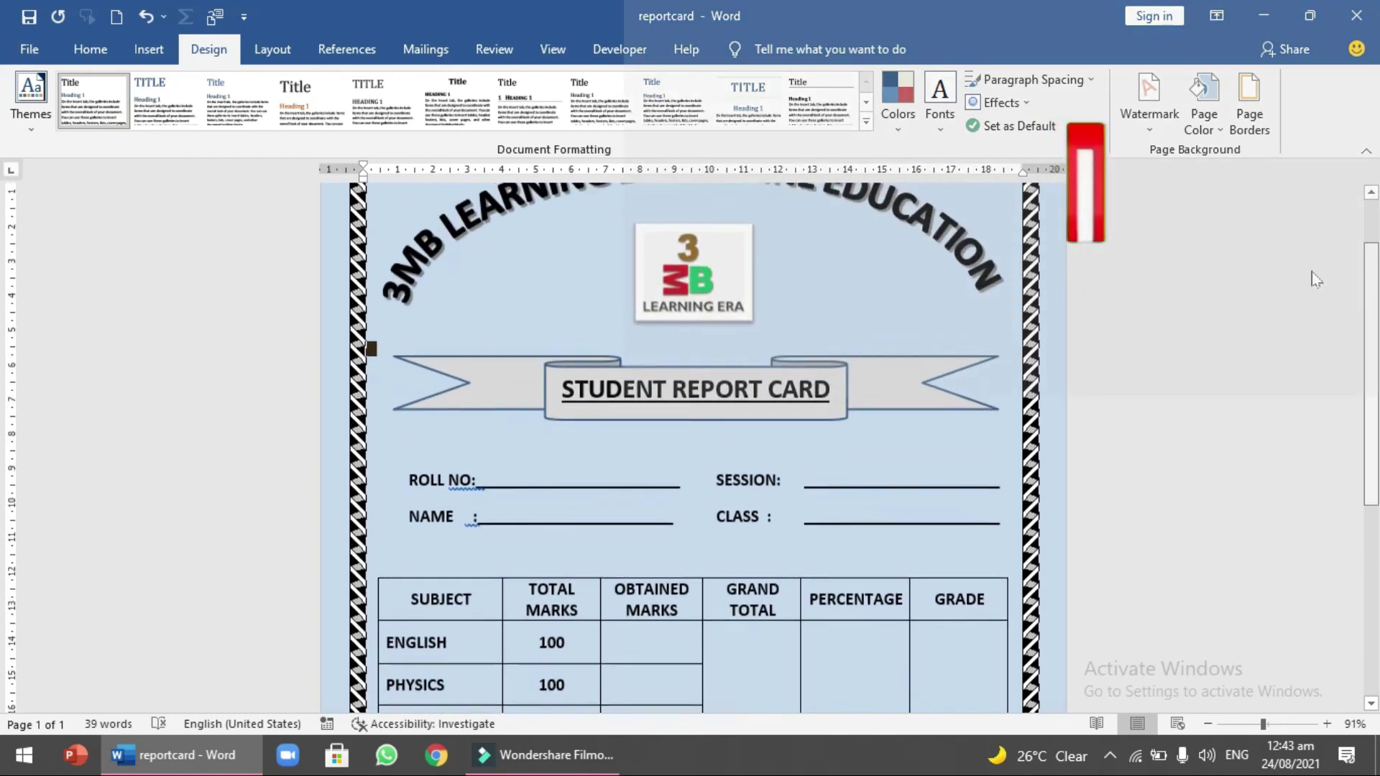
pyautogui.scroll(-2, 1306, 258)
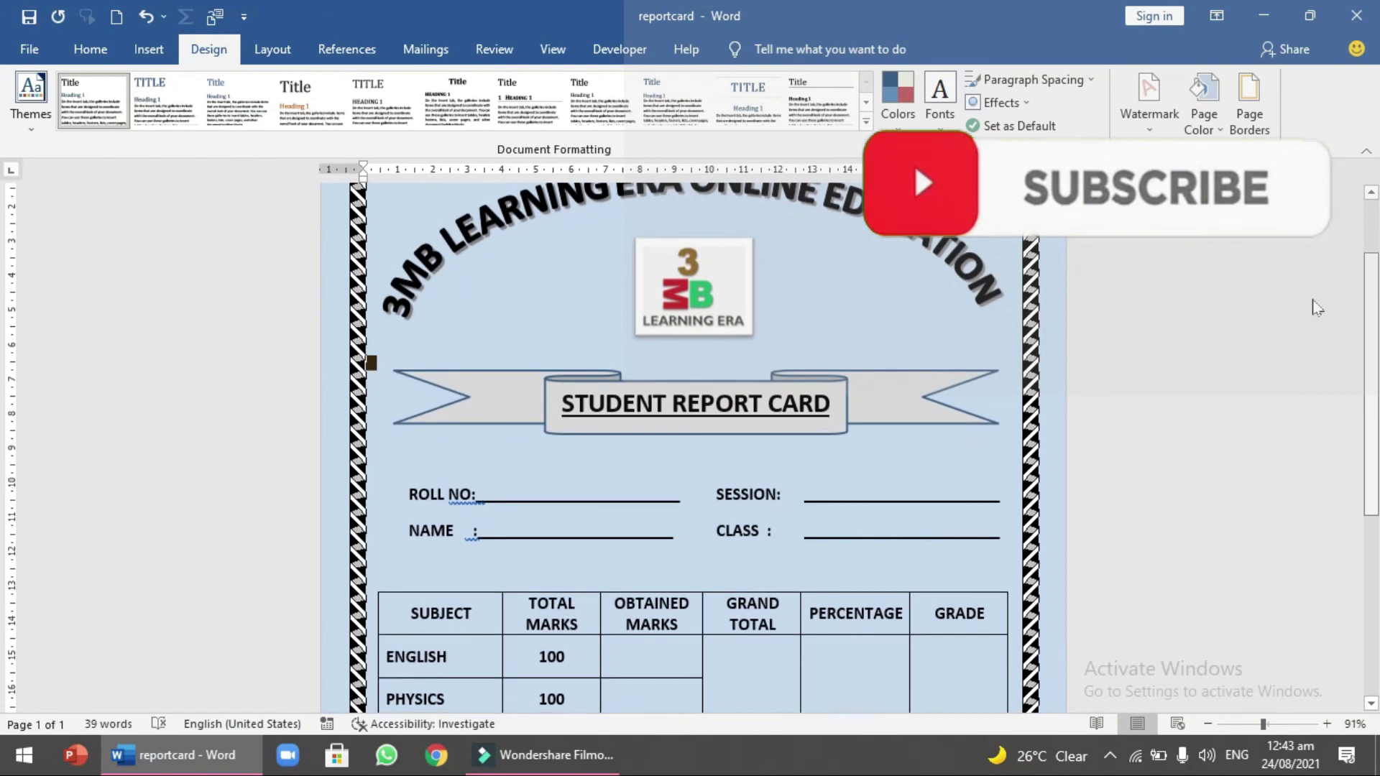
pyautogui.scroll(-2, 1317, 339)
pyautogui.scroll(-3, 1341, 401)
pyautogui.scroll(-2, 1341, 401)
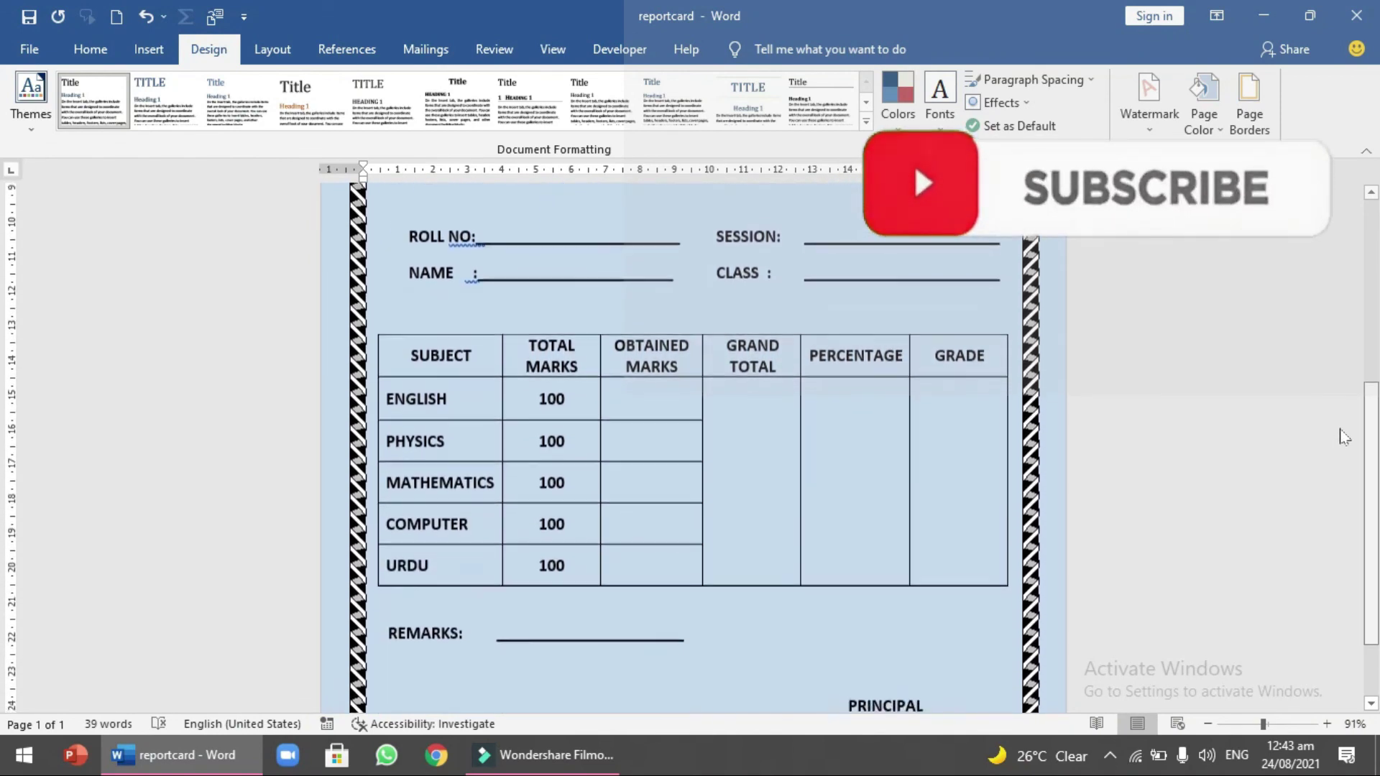